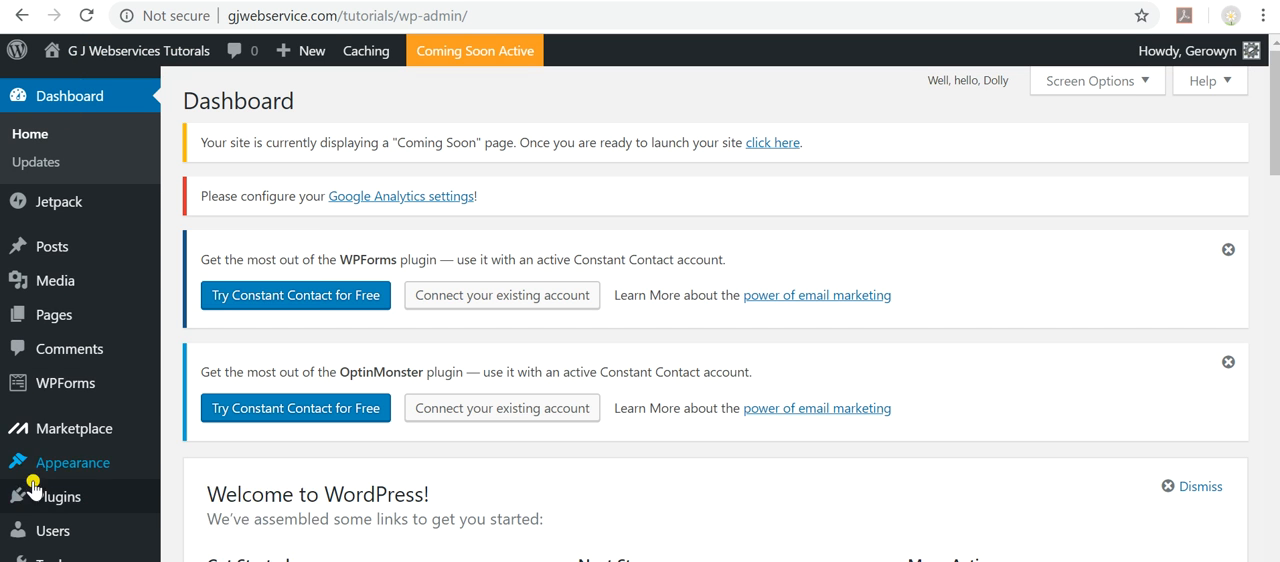
Create a new post titled "Setting Up WordPress through cPanel".
mouse_move(50, 246)
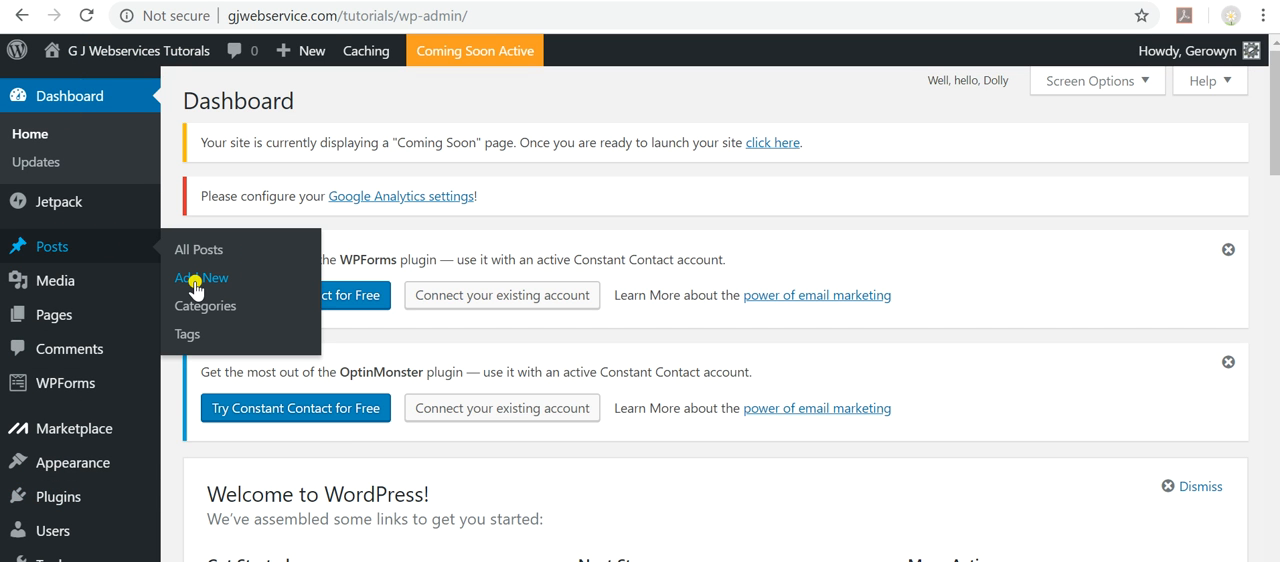
mouse_move(57, 325)
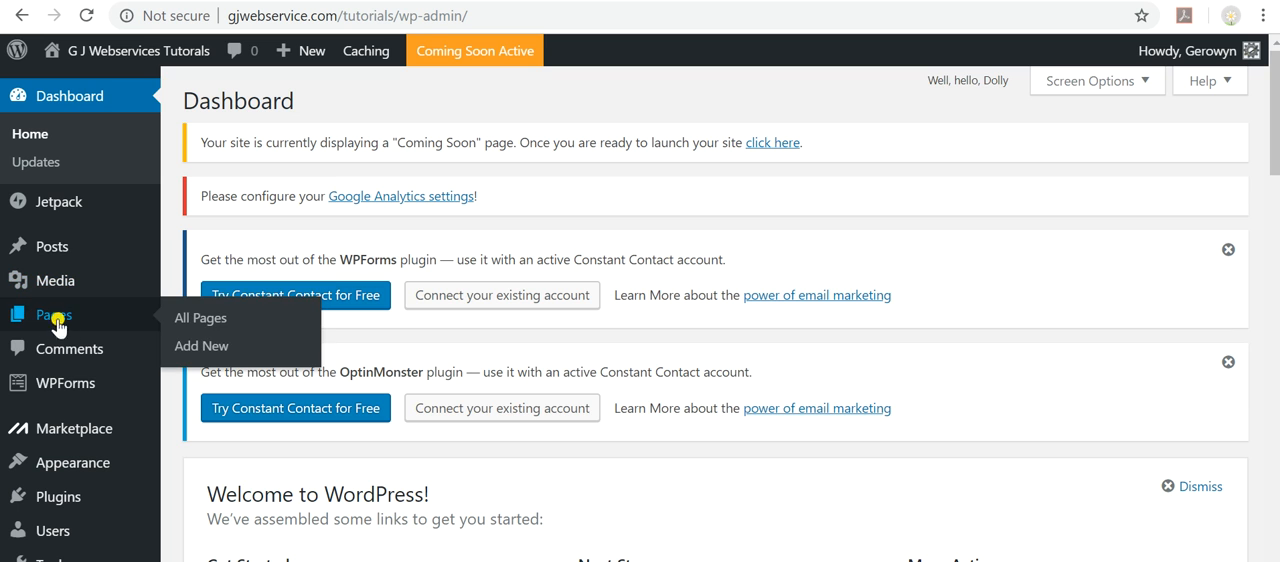
mouse_move(309, 61)
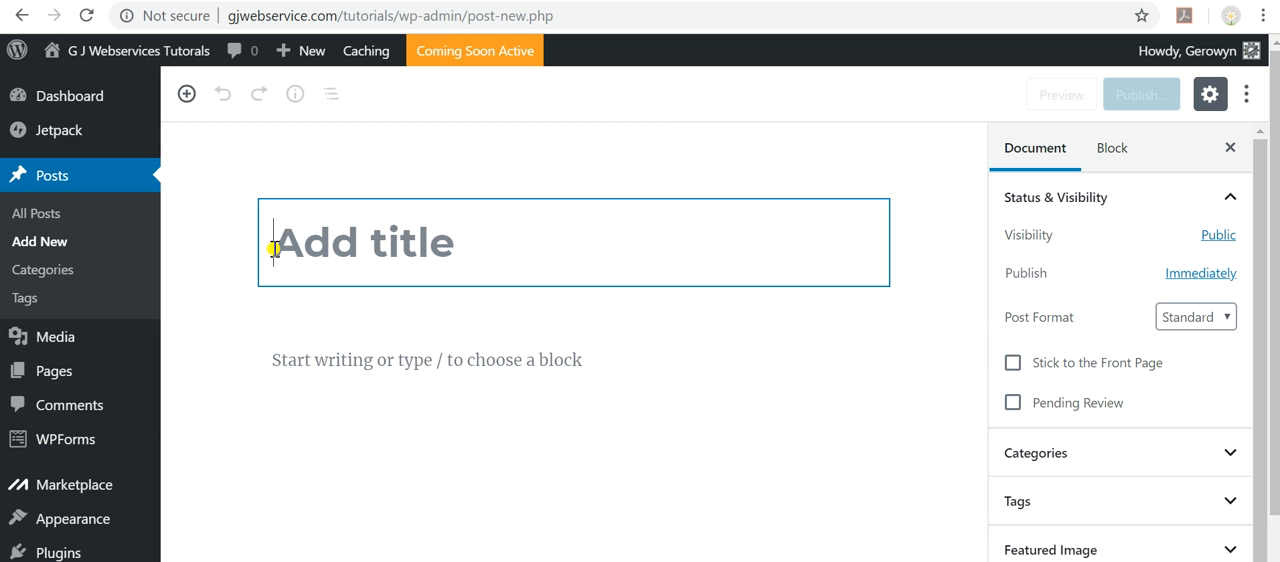
text(Se)
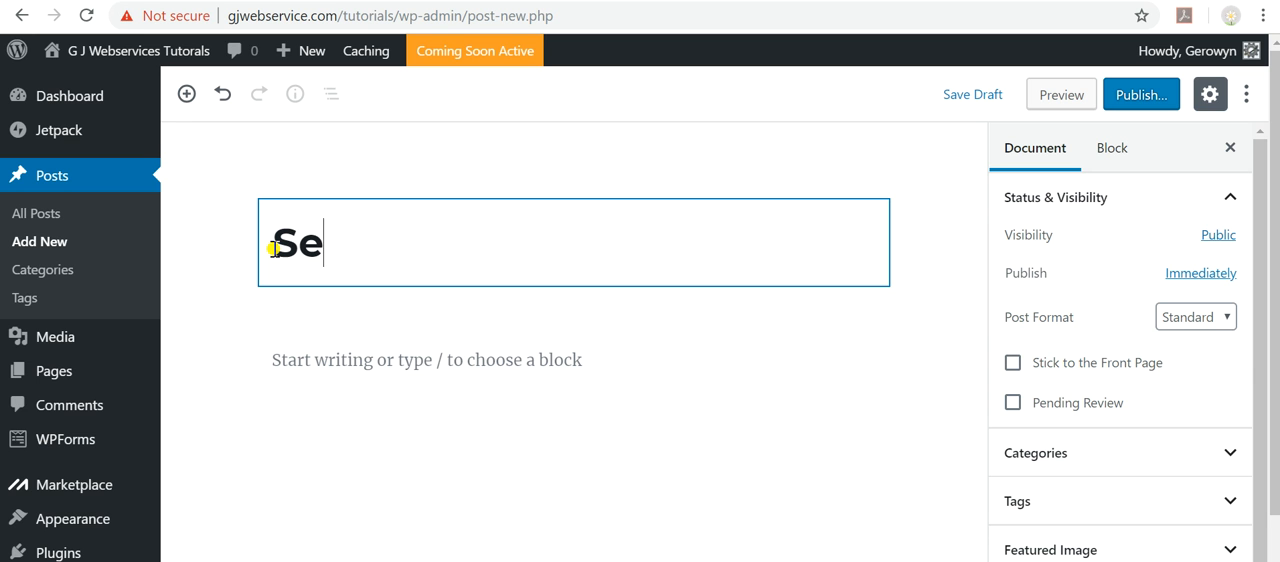
text(tting Up )
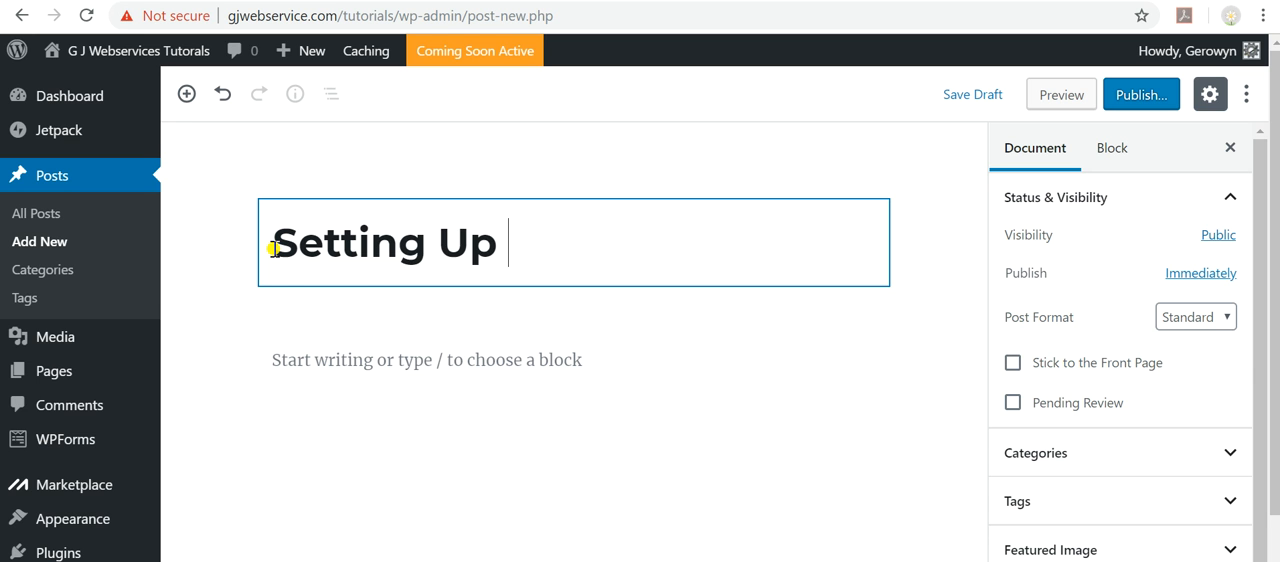
text(Word)
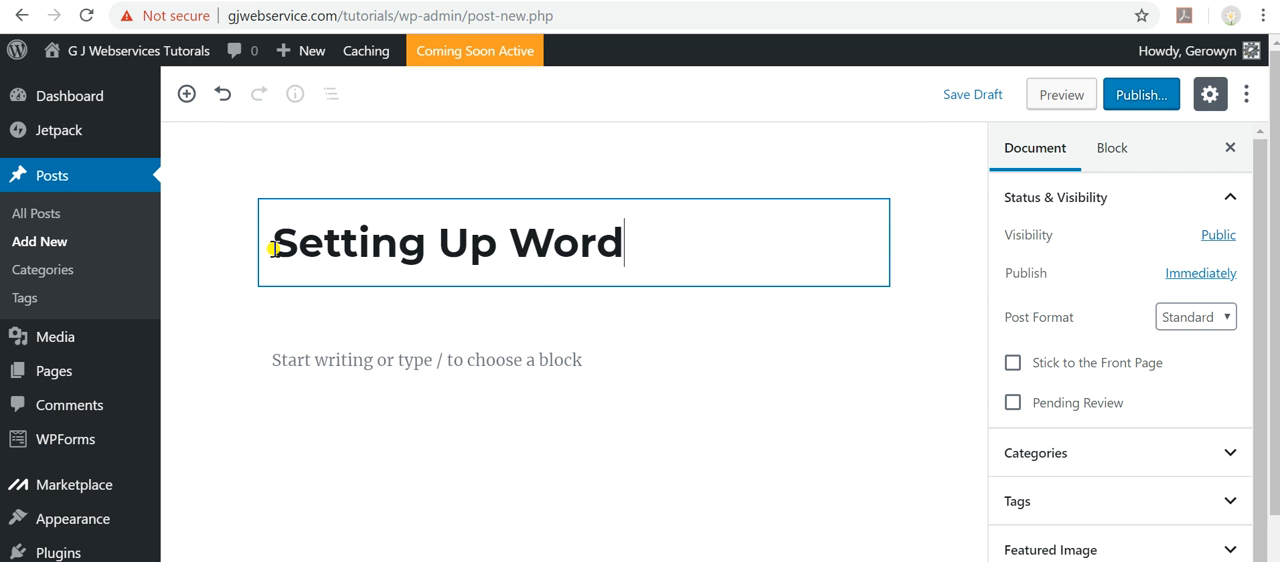
text(Press)
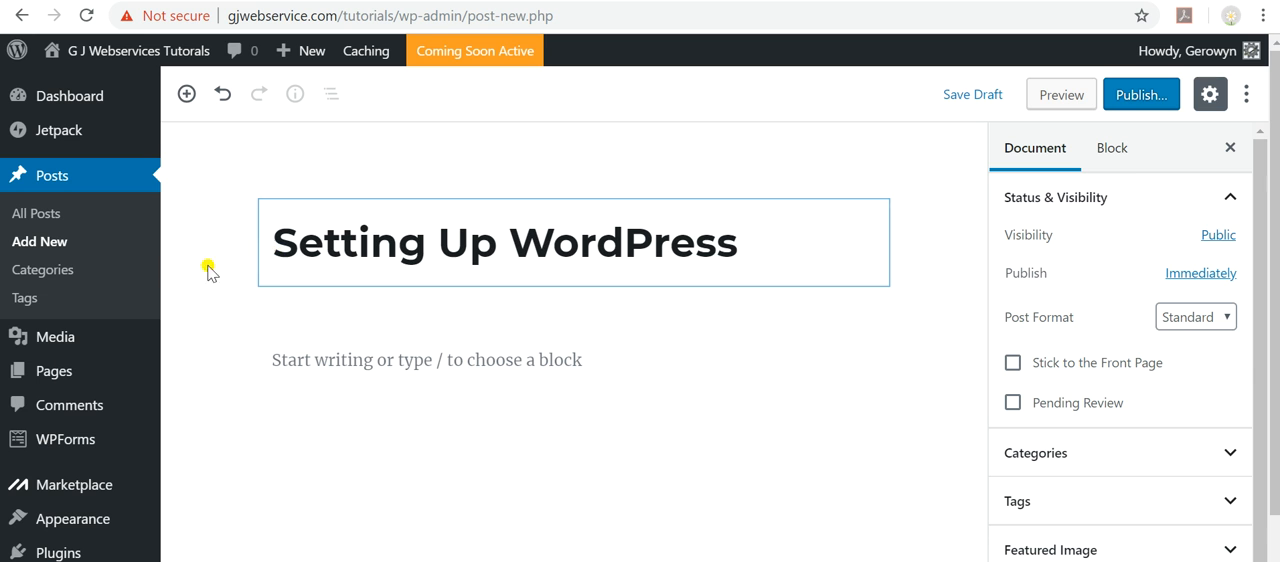
click(511, 380)
click(758, 237)
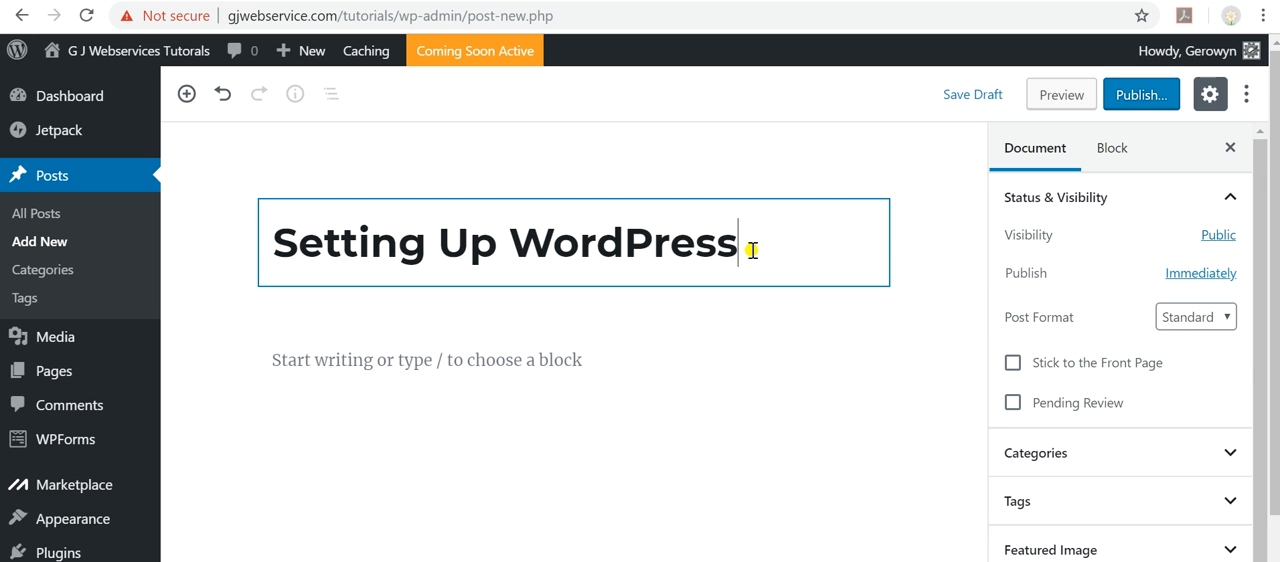
text(through C)
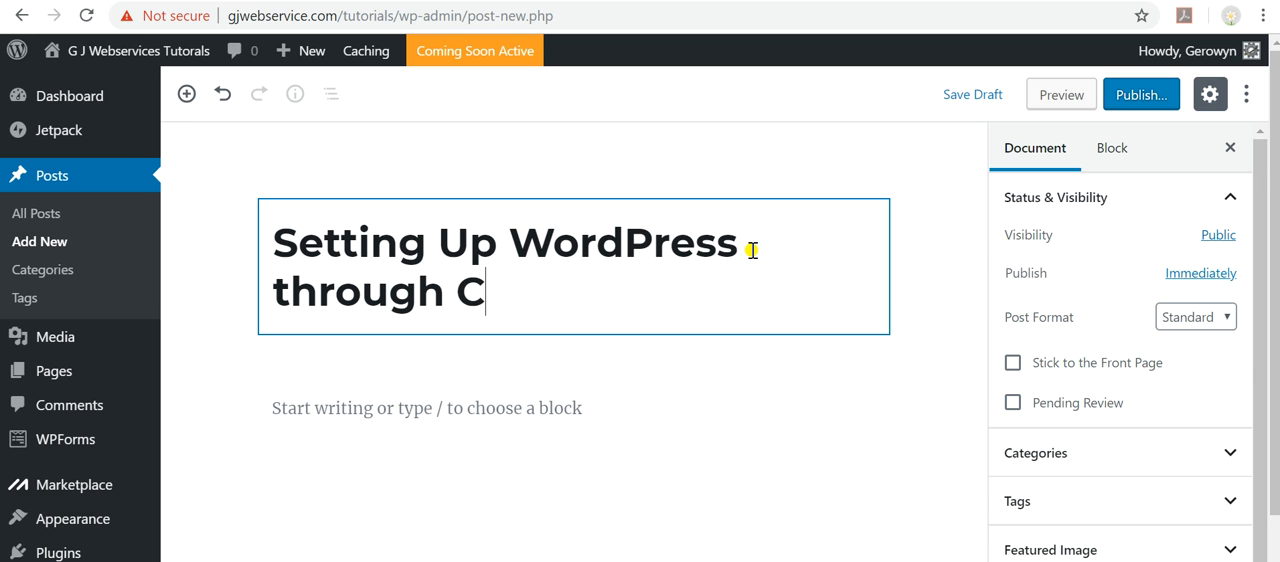
key(BackSpace)
text(cP)
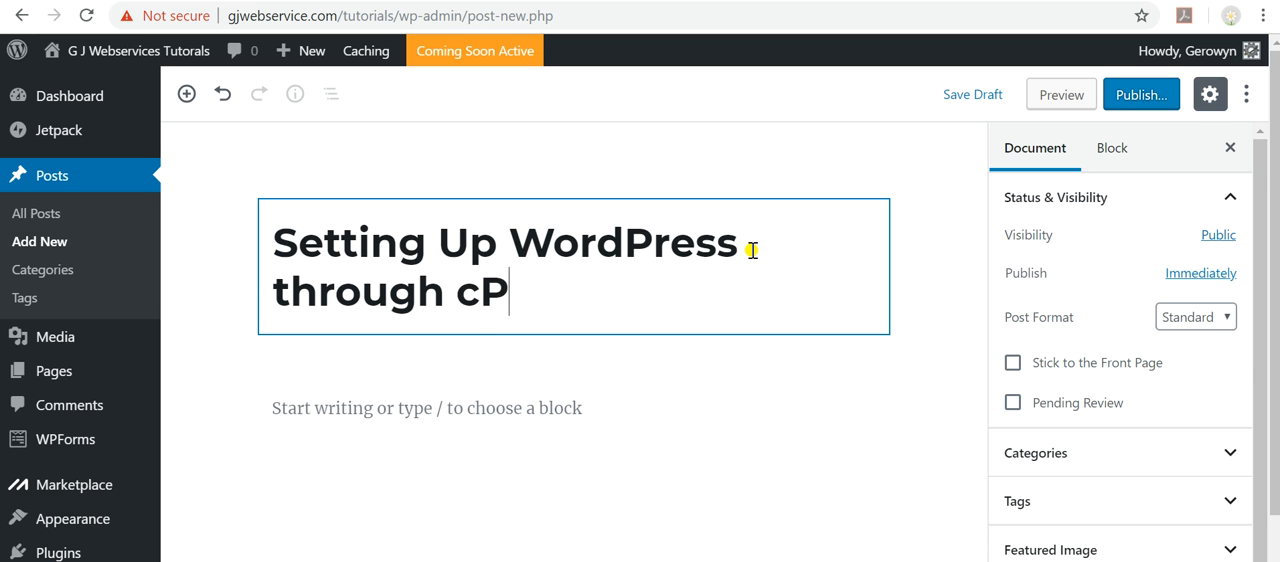
text(anel)
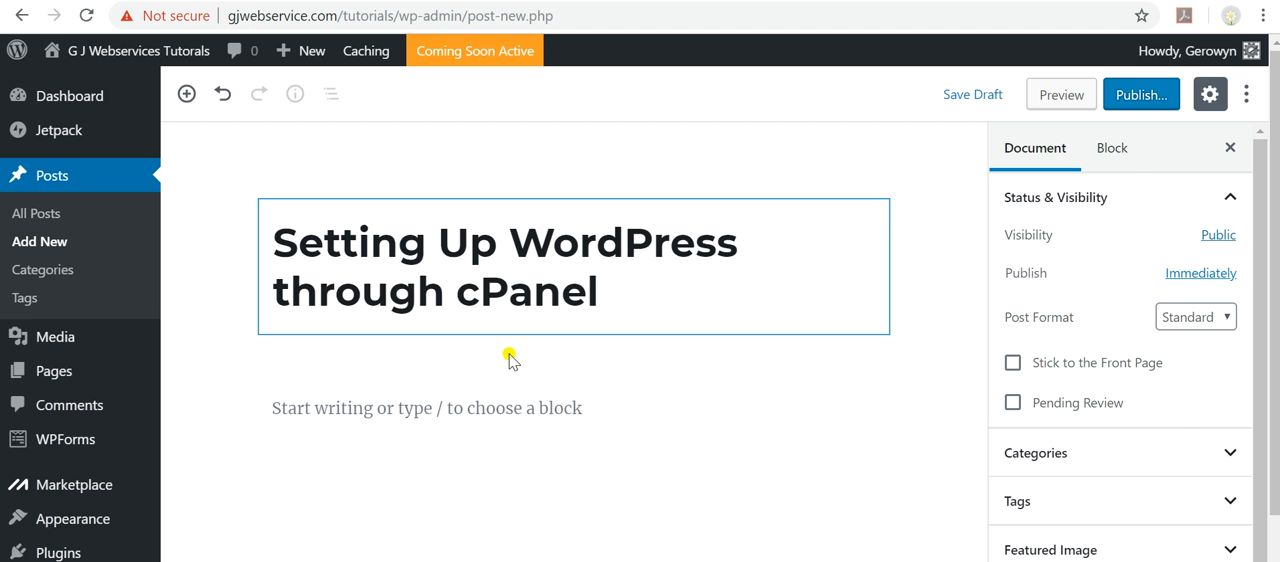
click(393, 415)
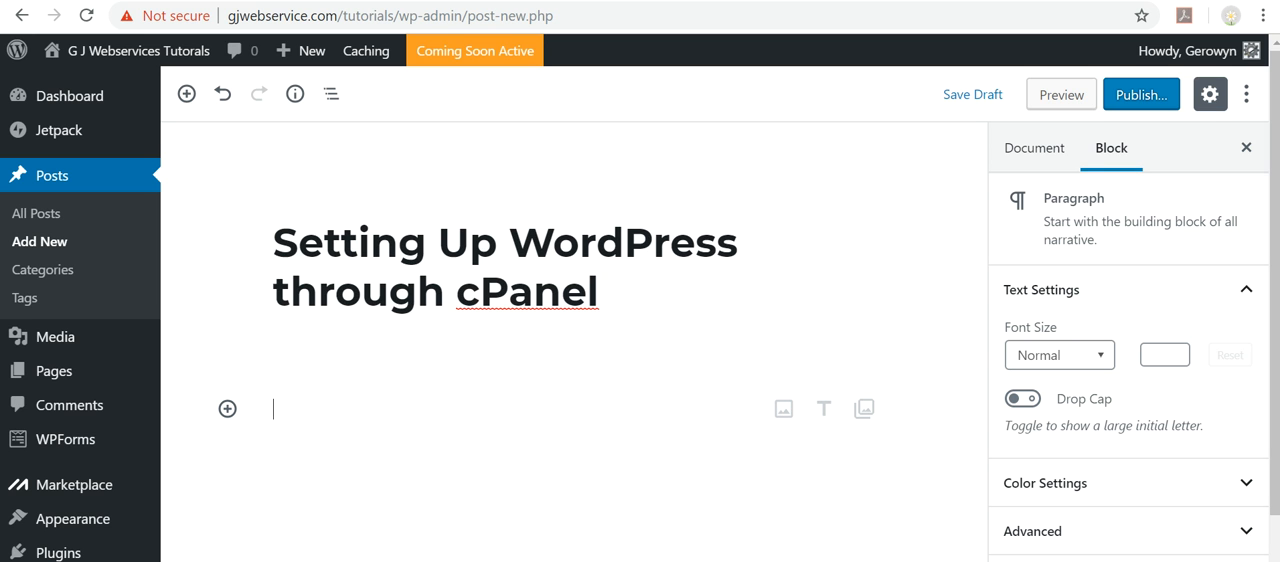
text(This video goes through logging into the G J Web Services cPanel for your account and than how to use the Quick Install function to install your WordPress Site.)
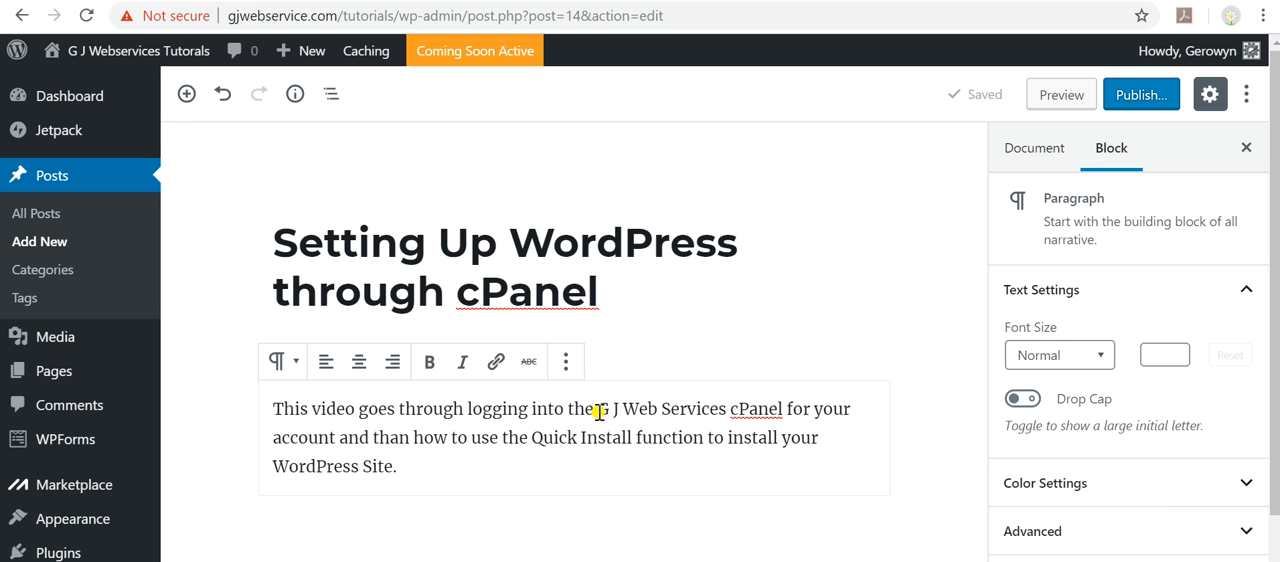
drag(598, 410, 779, 408)
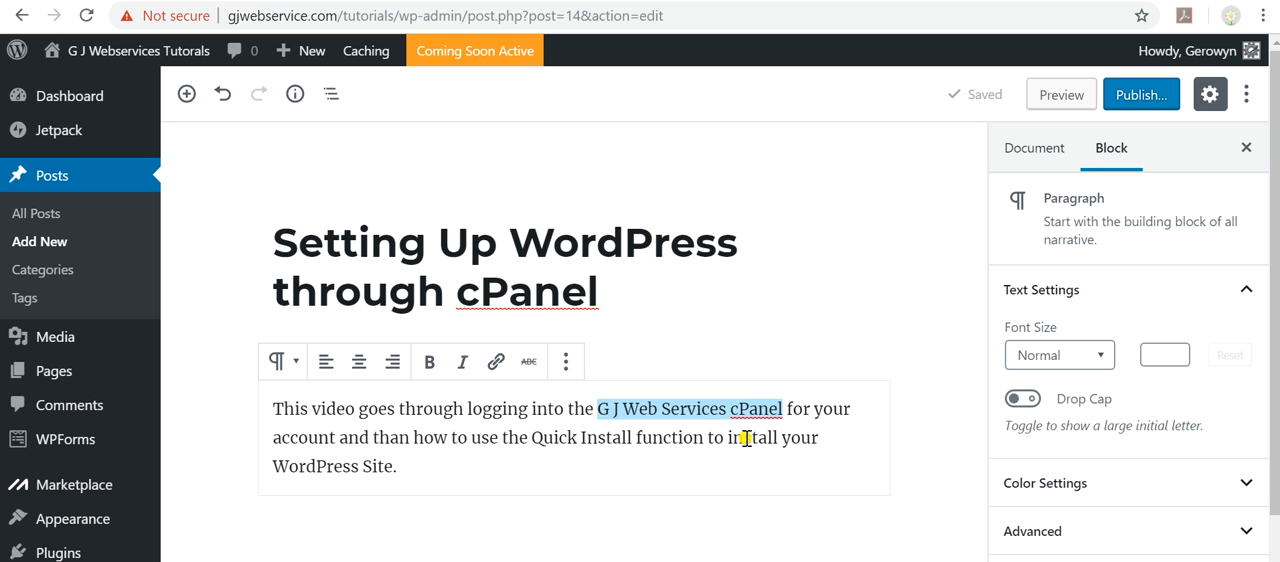
click(493, 363)
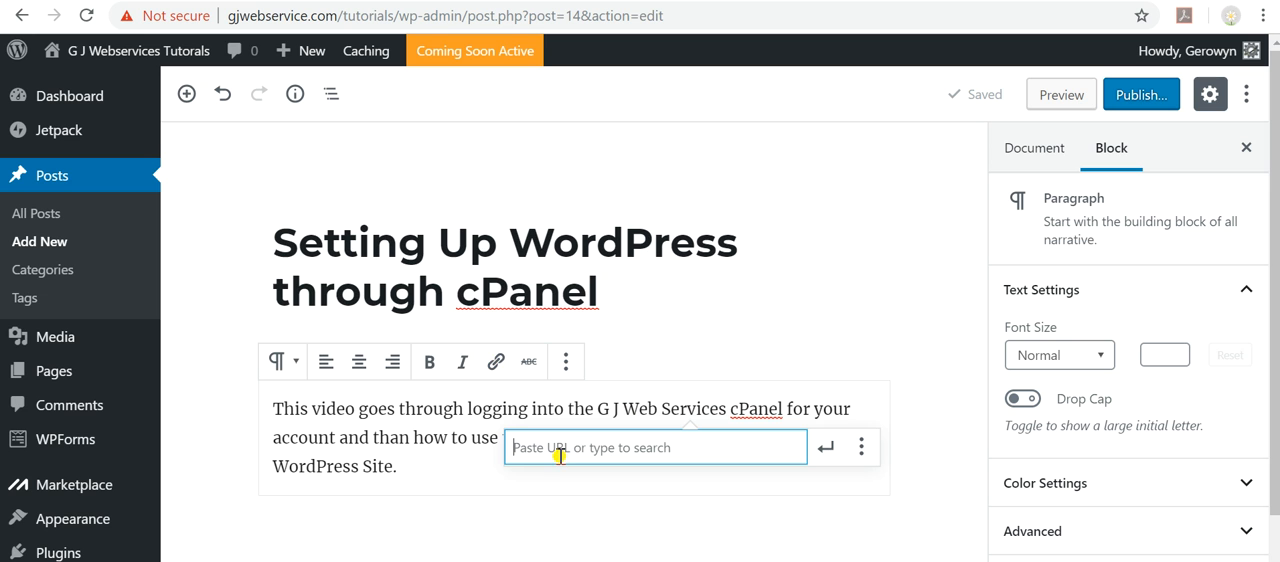
text(http://gjwebservices.com/cpanel)
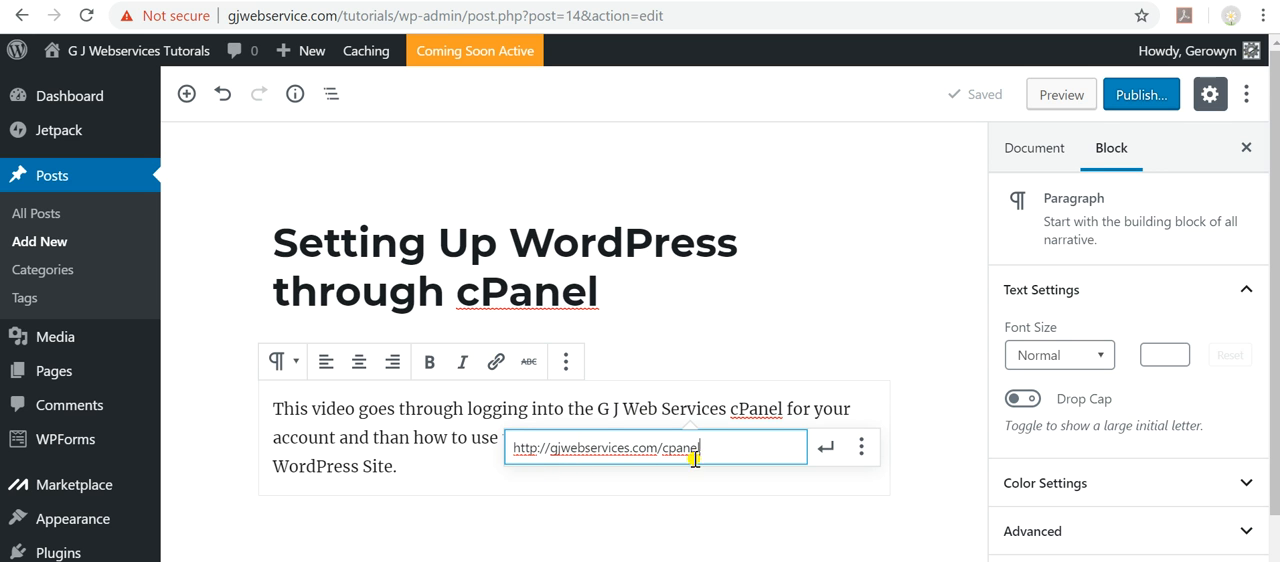
click(822, 457)
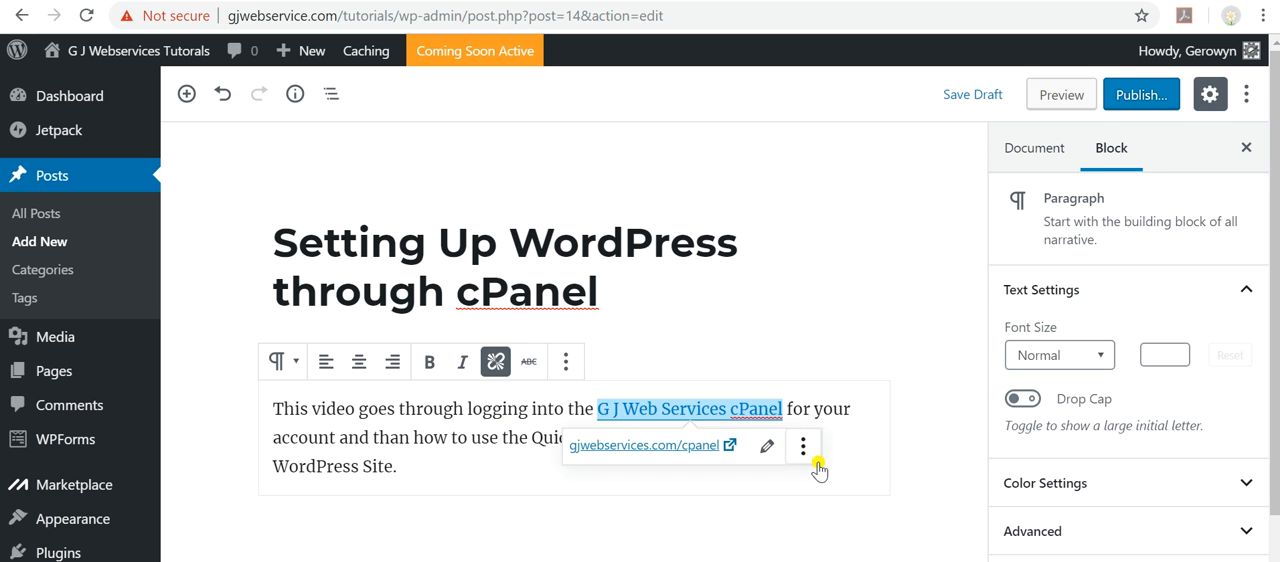
click(940, 400)
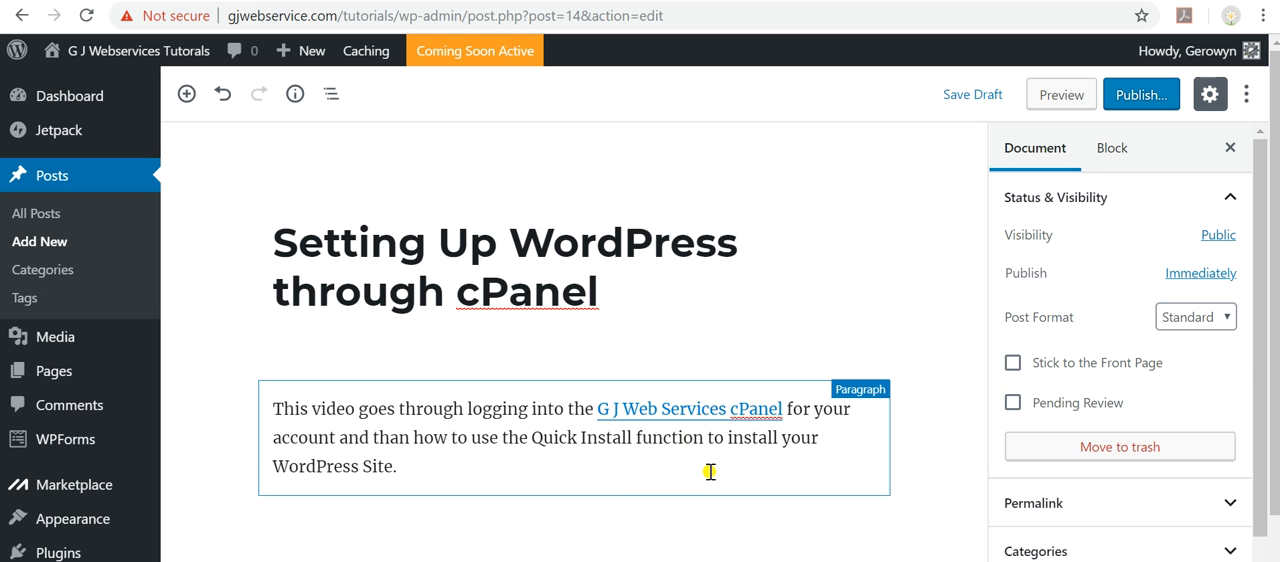
Add a YouTube embed block below the post's description paragraph.
click(432, 473)
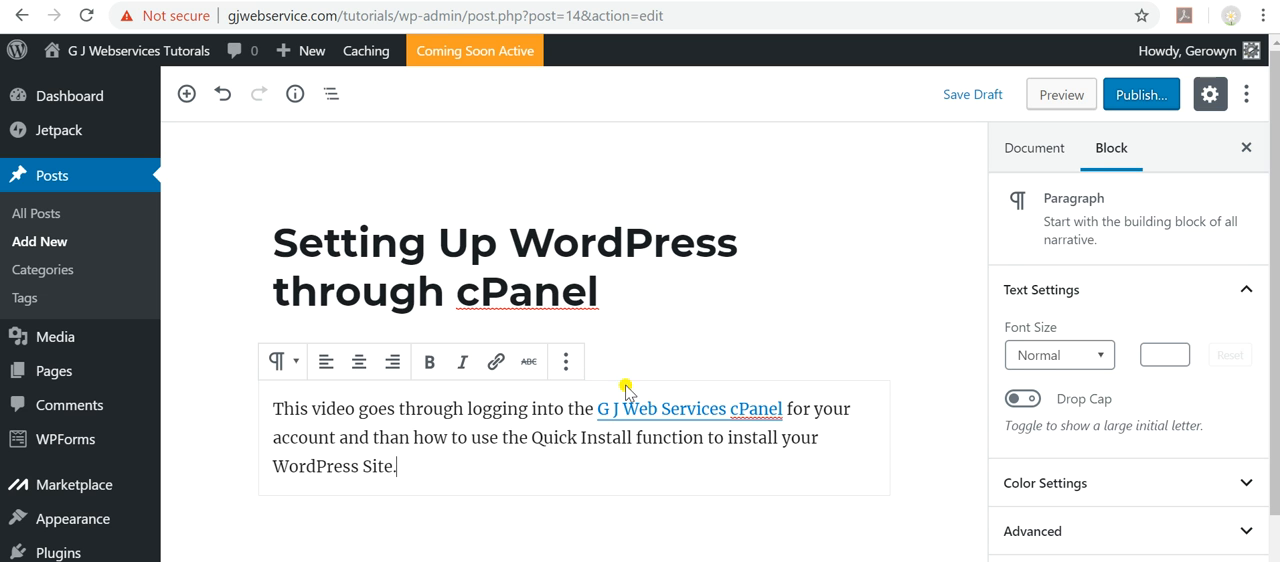
click(703, 350)
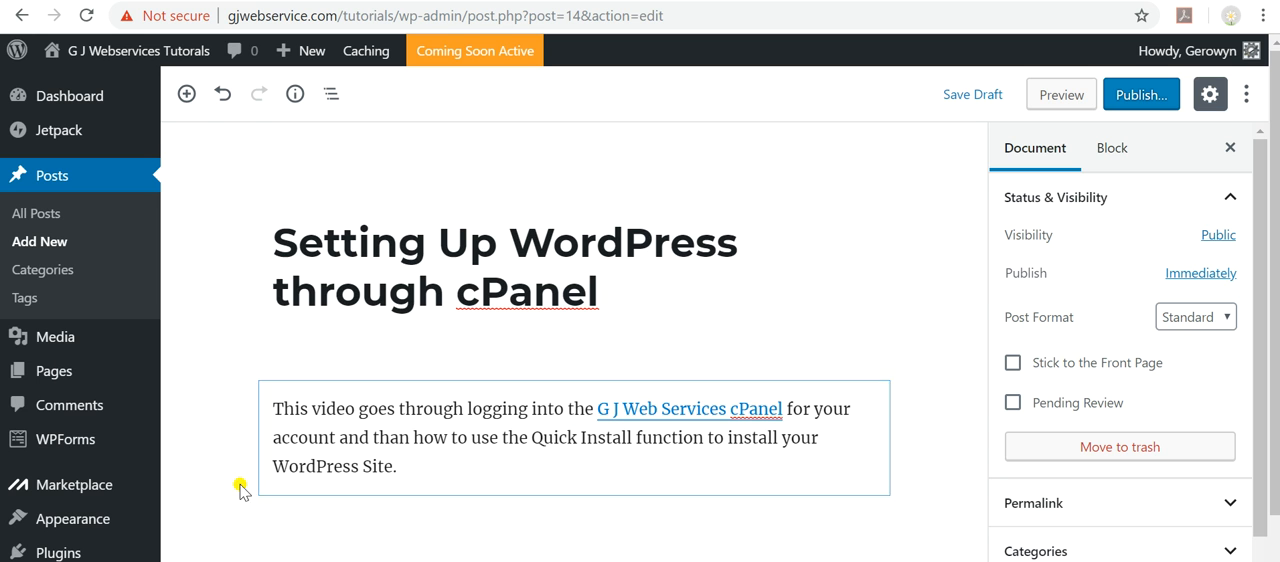
click(185, 95)
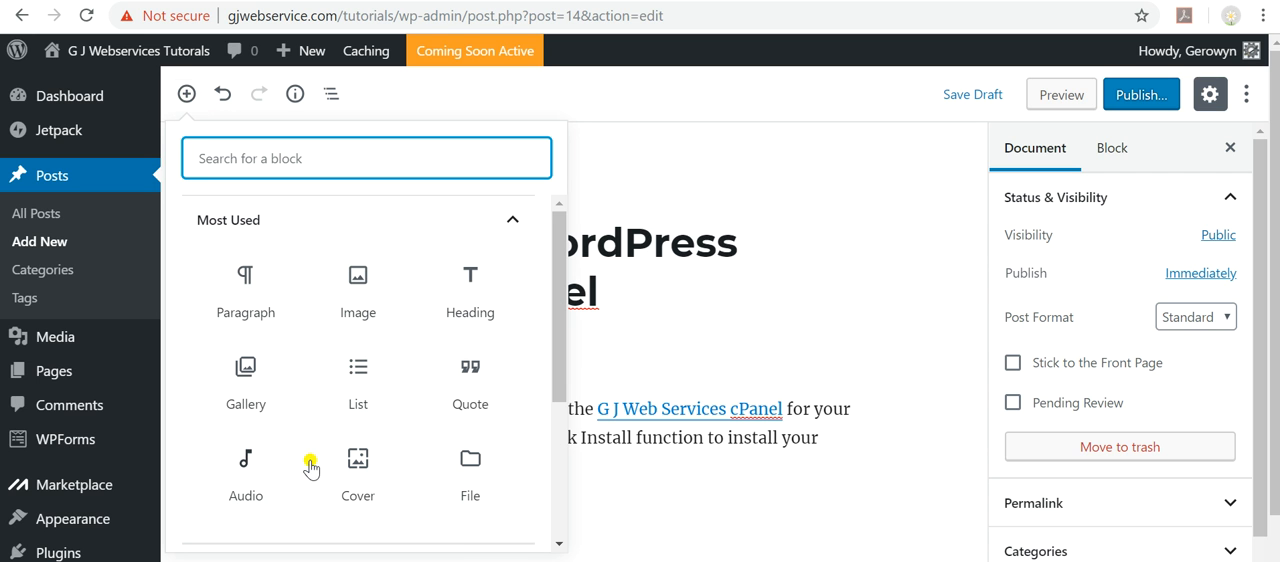
scroll(373, 428, down, 1)
scroll(373, 428, down, 1)
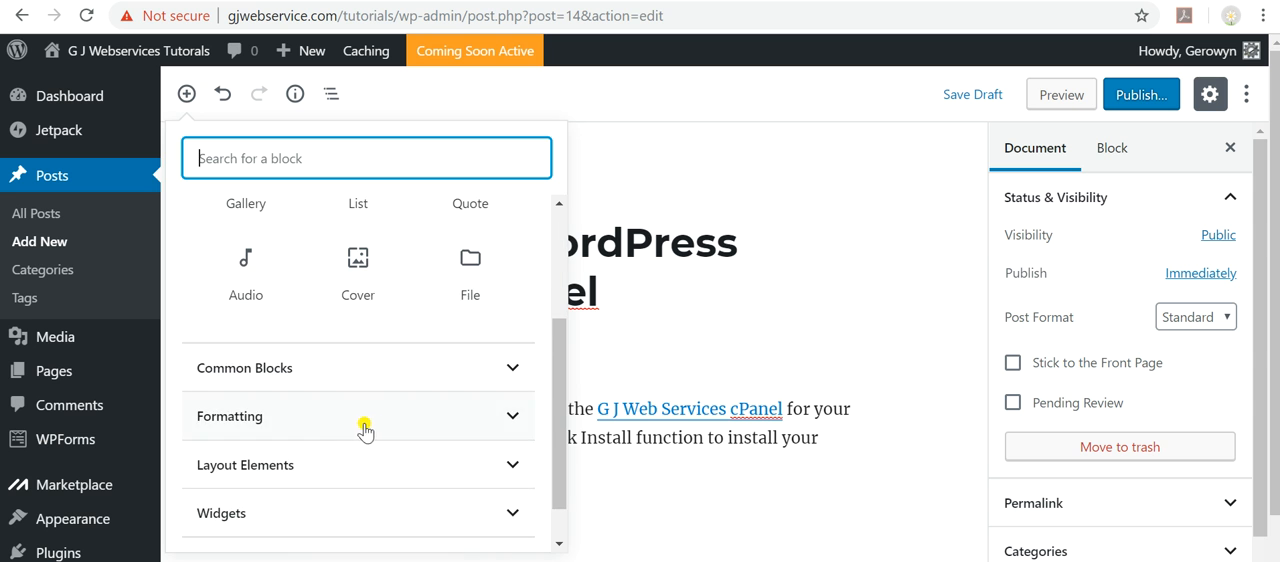
scroll(357, 434, down, 1)
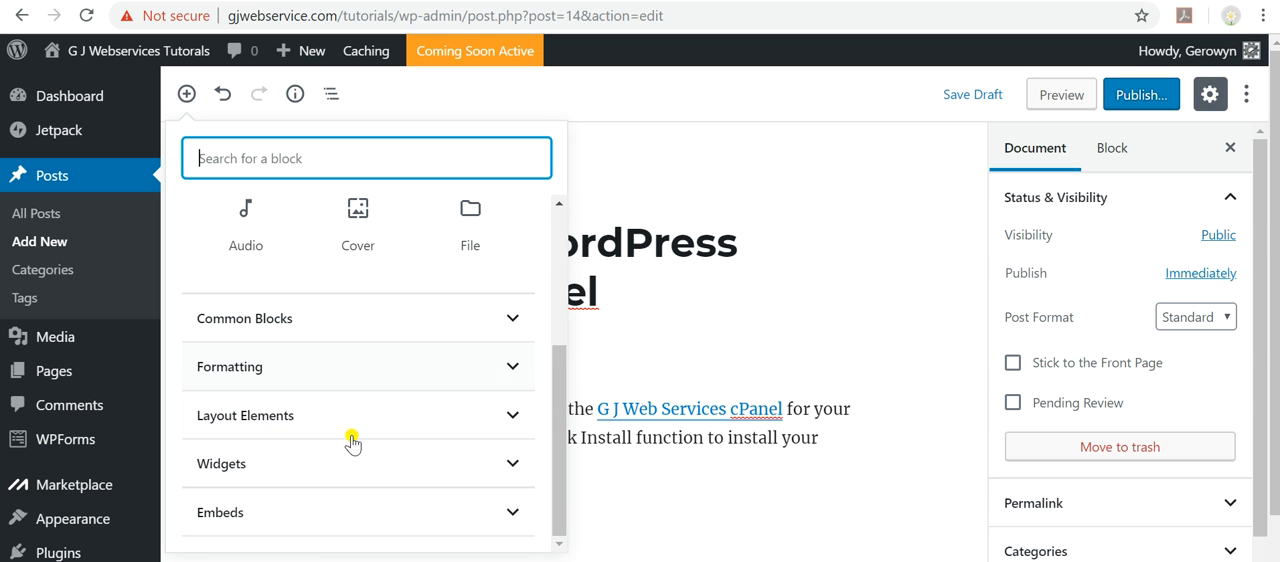
click(284, 513)
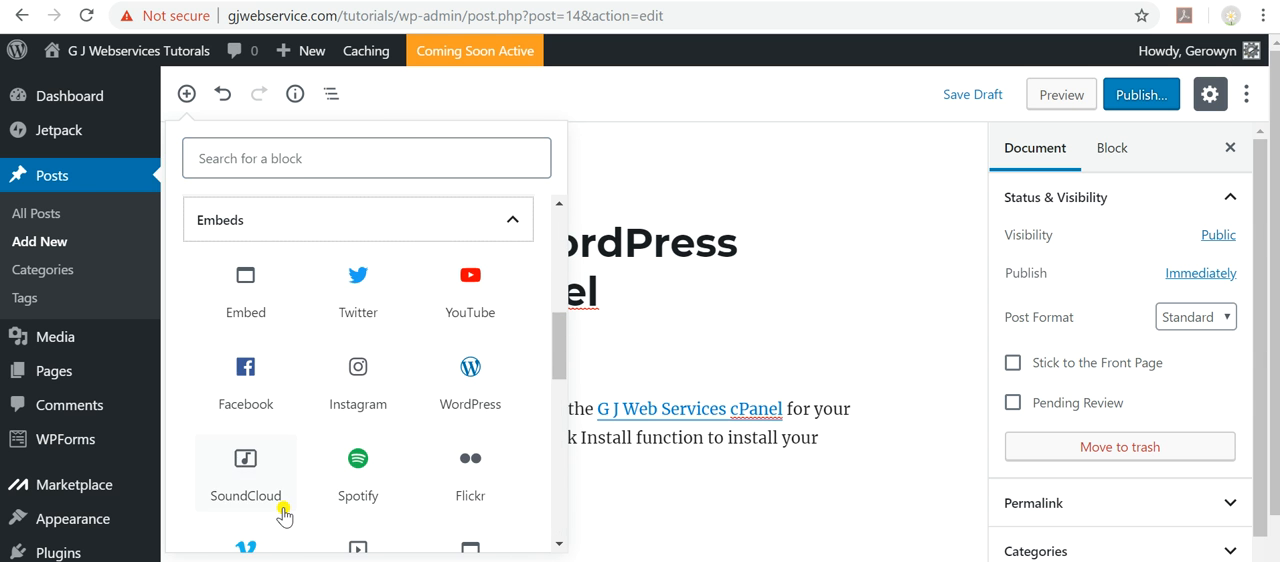
click(474, 287)
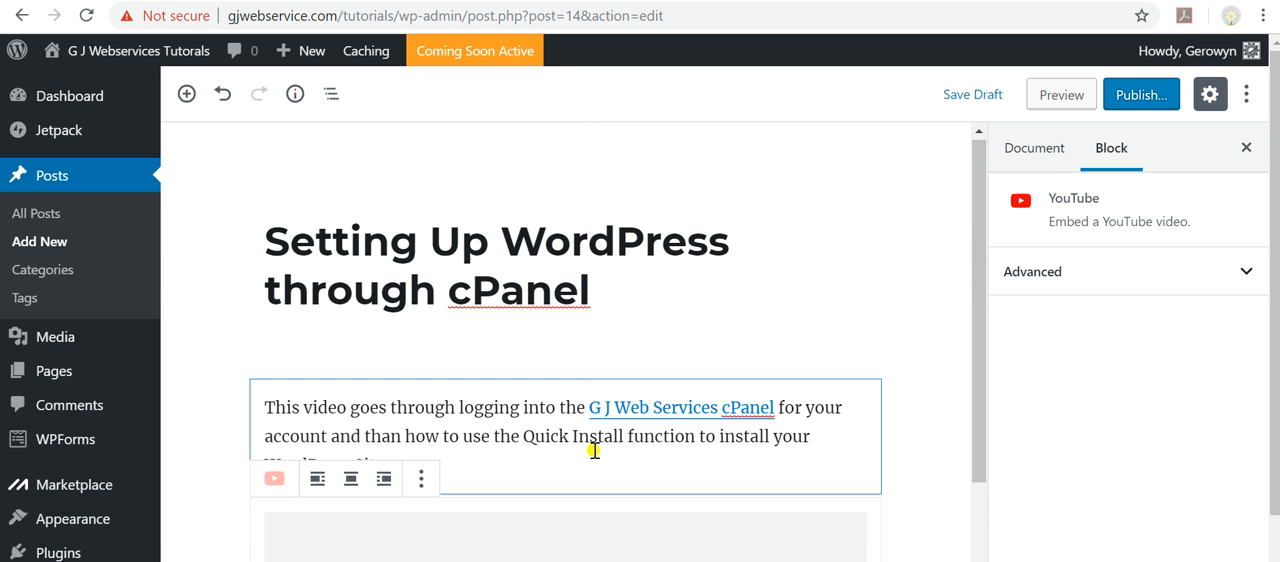
scroll(800, 440, down, 2)
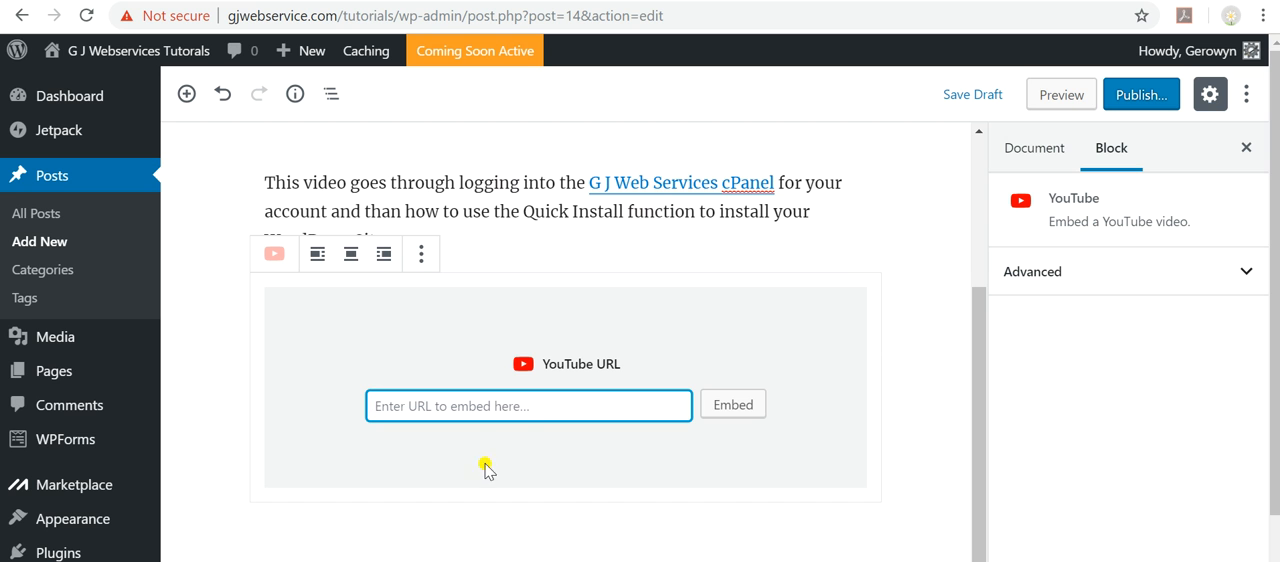
click(938, 1)
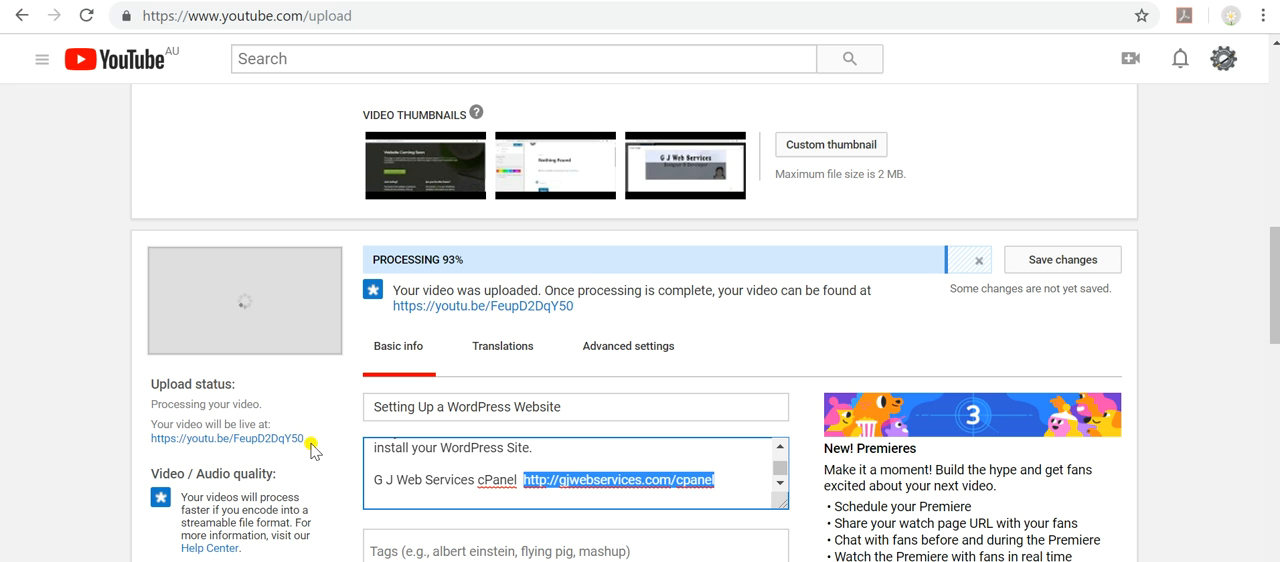
drag(303, 438, 155, 442)
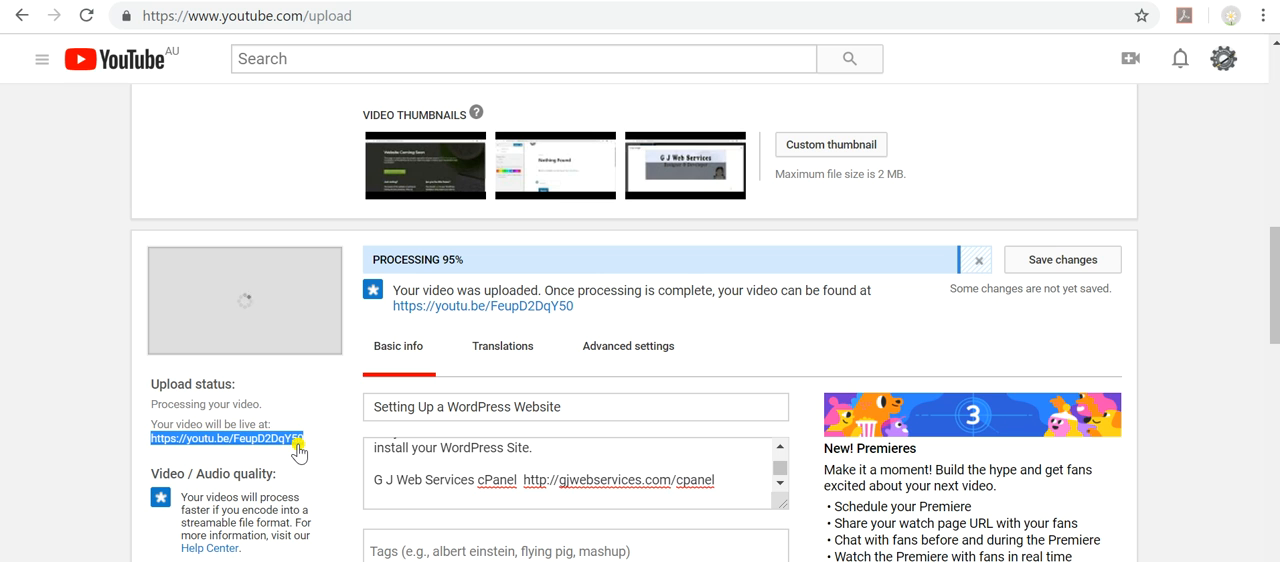
click(570, 1)
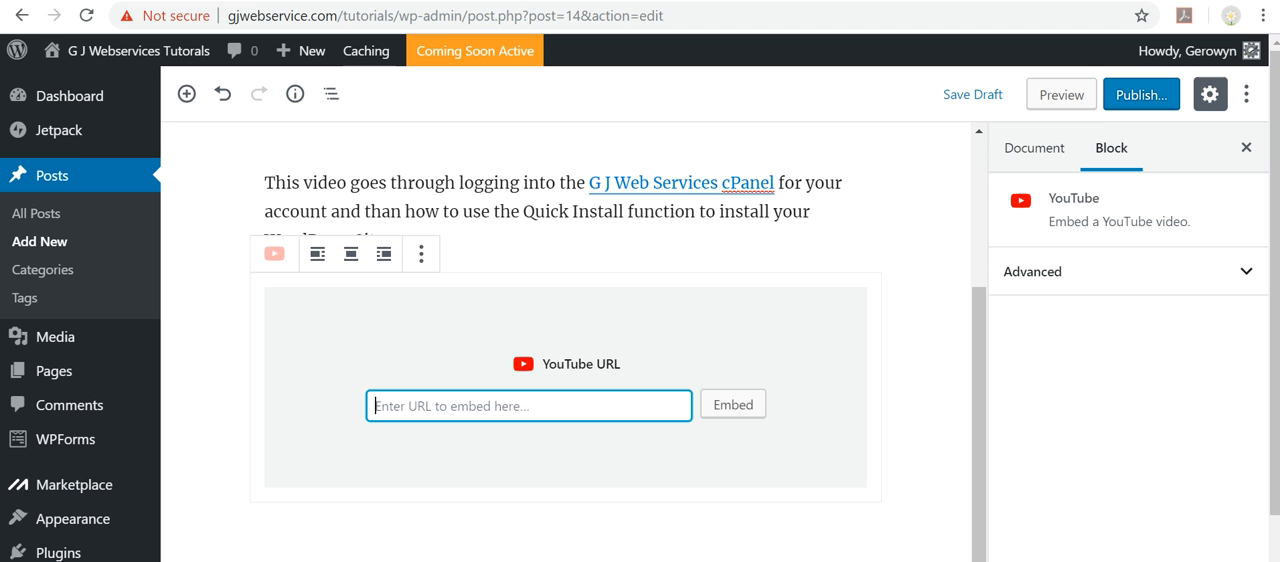
text(https://youtu.be/Feup0DUjY50)
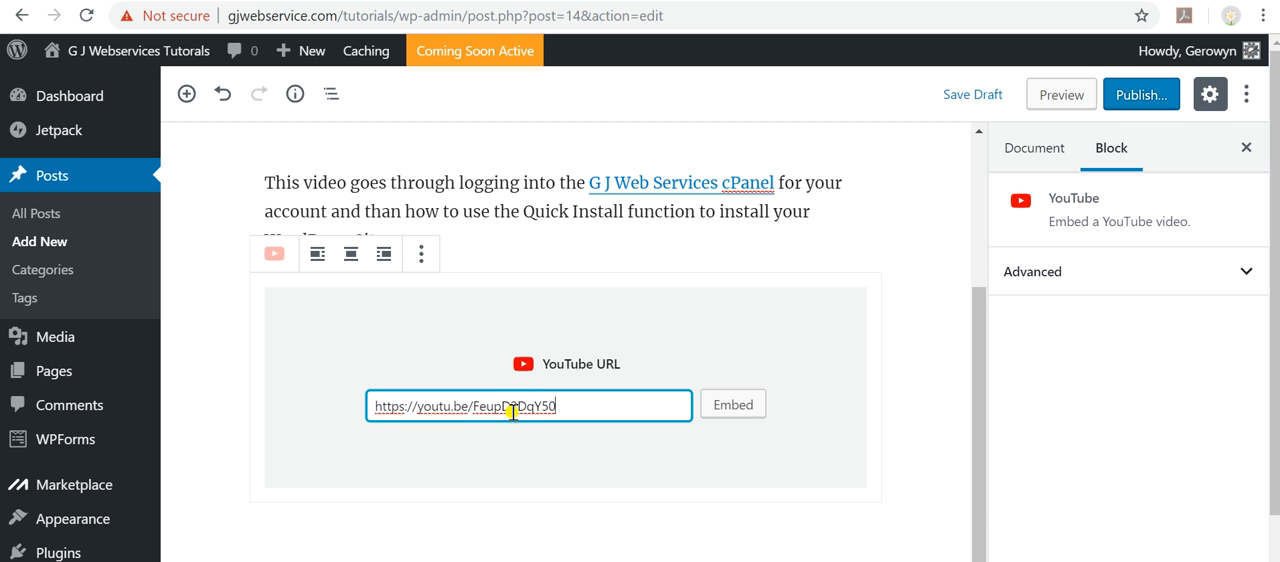
click(735, 408)
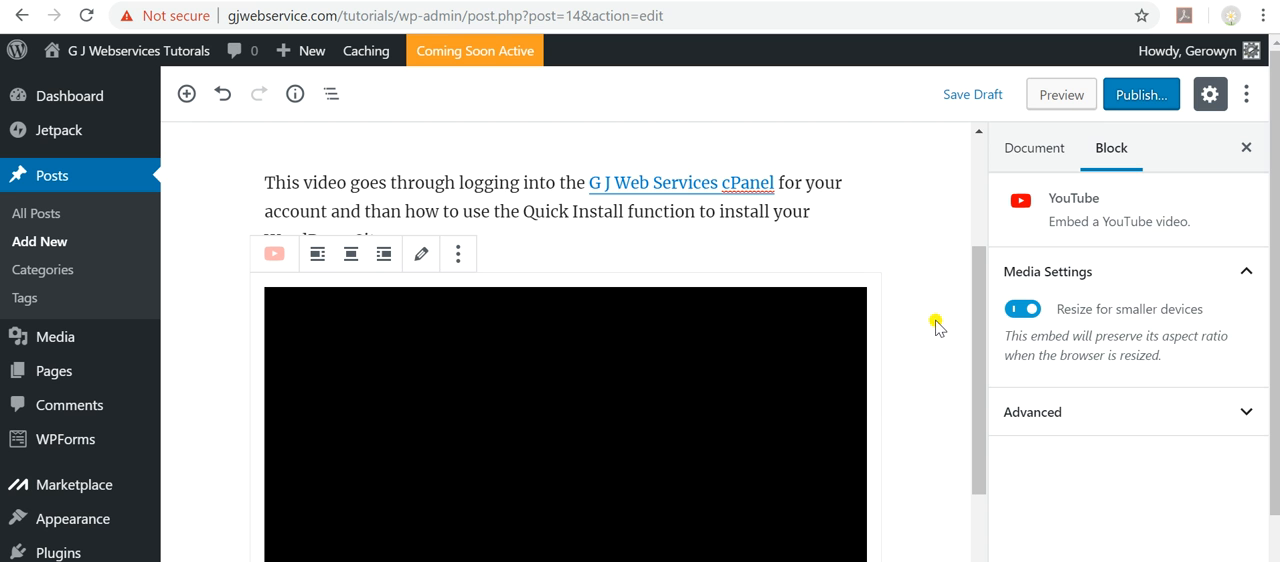
scroll(915, 384, down, 3)
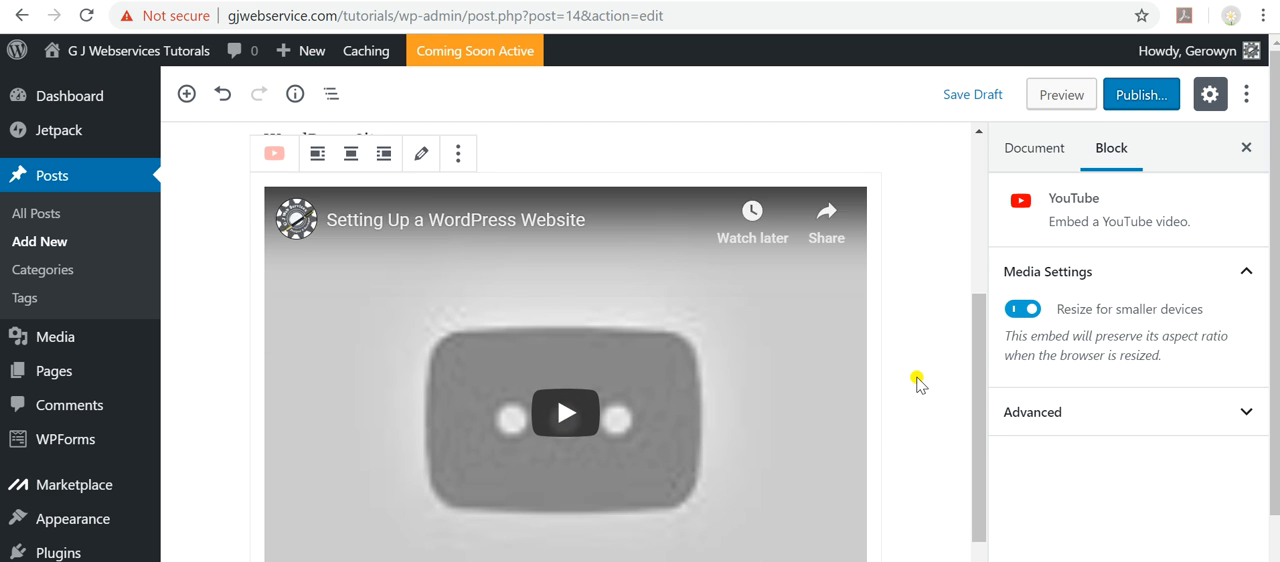
scroll(915, 384, up, 2)
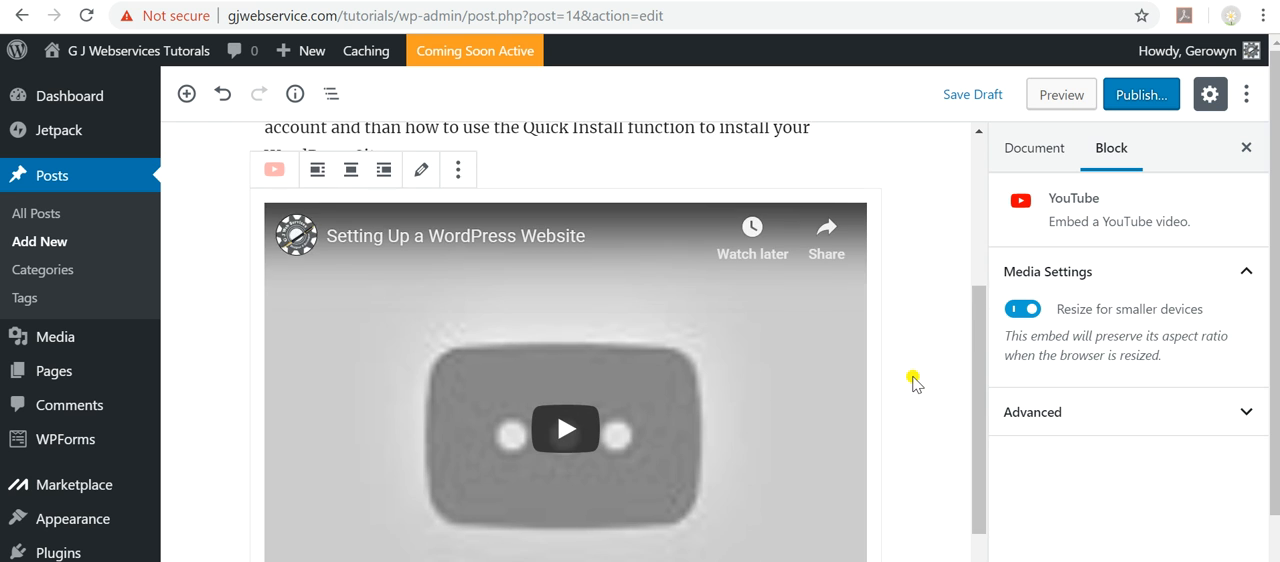
scroll(915, 384, down, 2)
scroll(668, 405, down, 1)
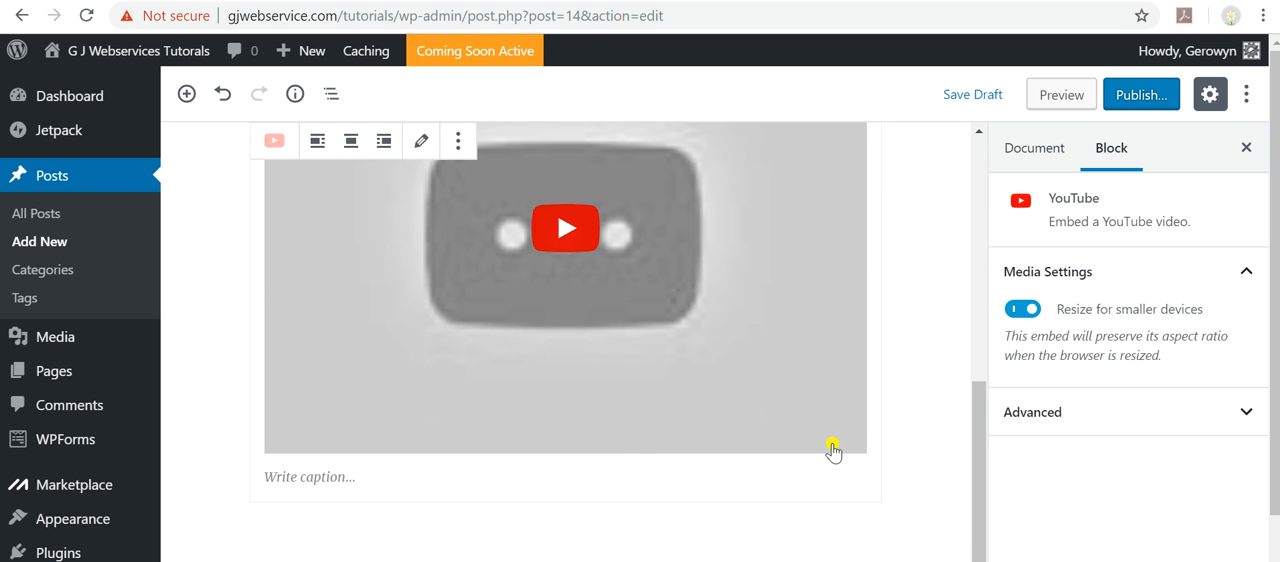
scroll(920, 424, up, 3)
scroll(920, 424, up, 3)
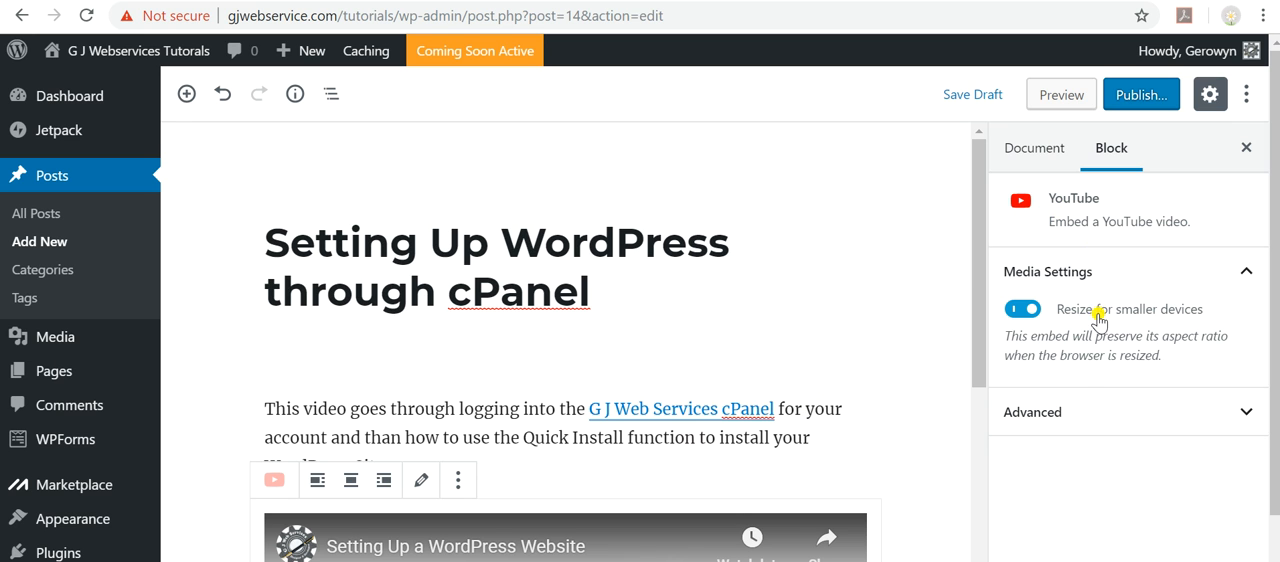
Assign the post to the existing News category.
click(1062, 426)
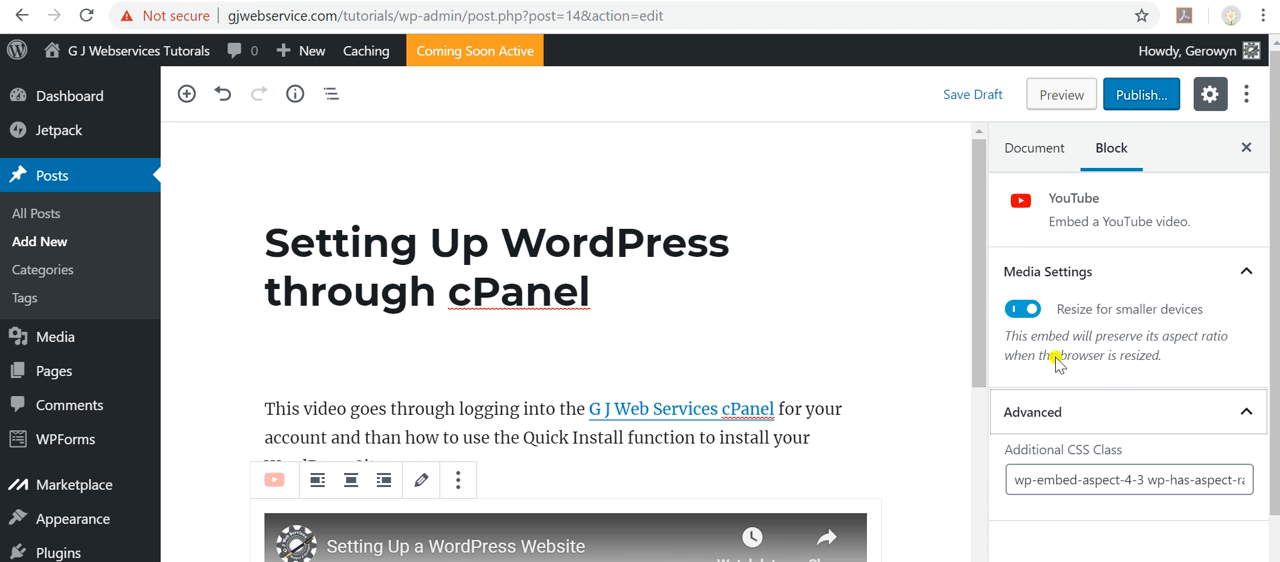
click(1030, 158)
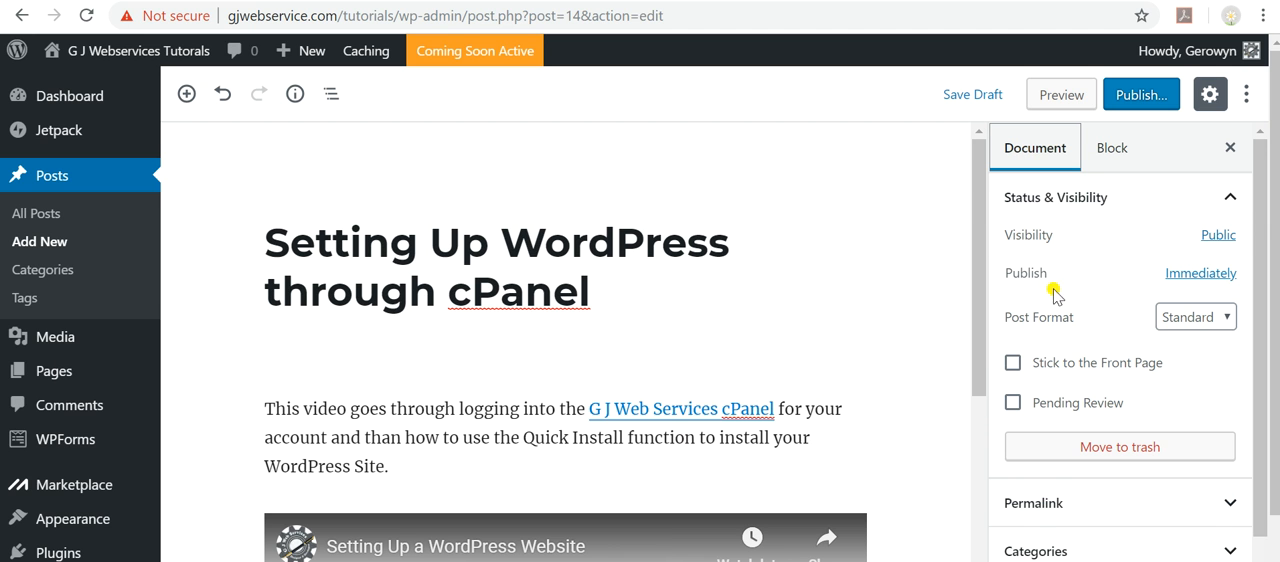
scroll(1060, 285, down, 2)
scroll(1063, 297, down, 1)
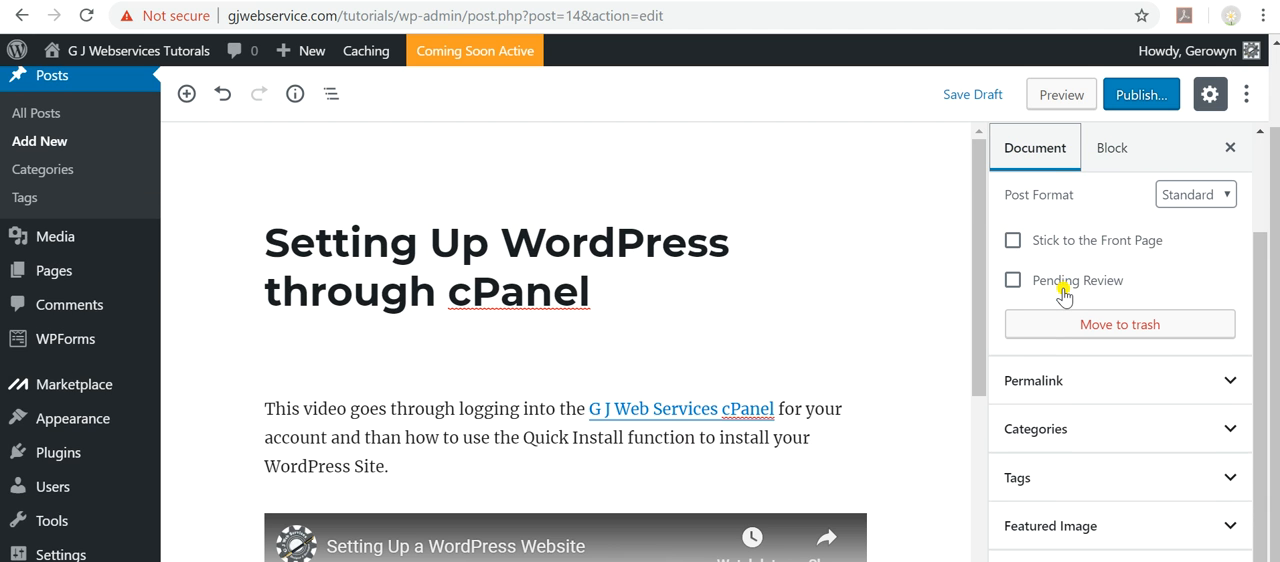
click(1103, 432)
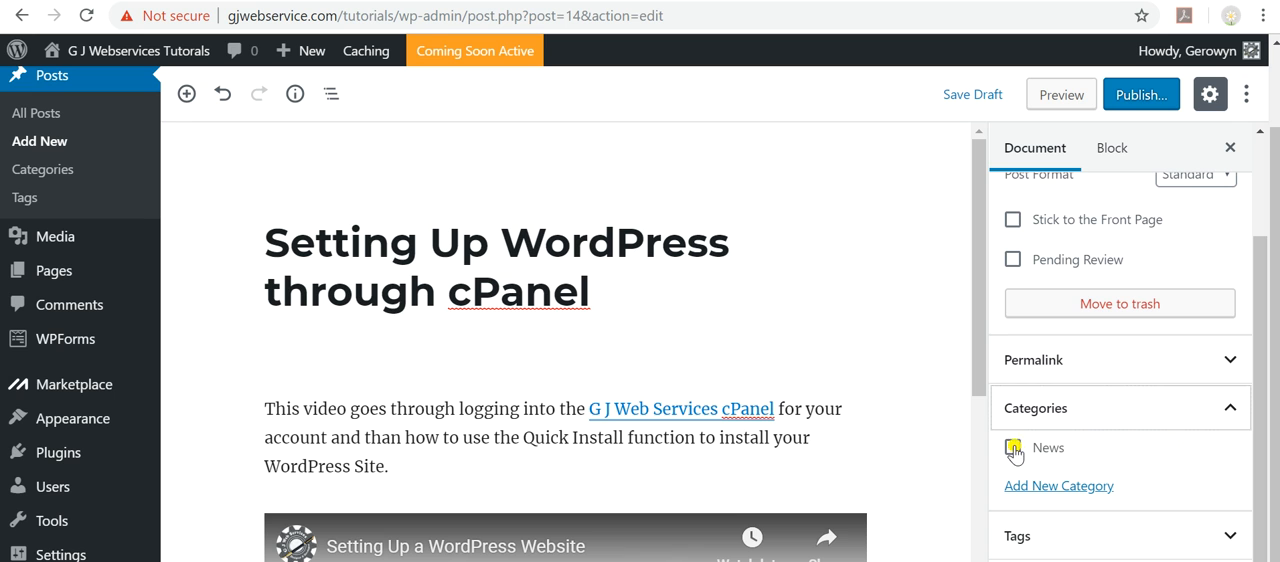
click(1013, 449)
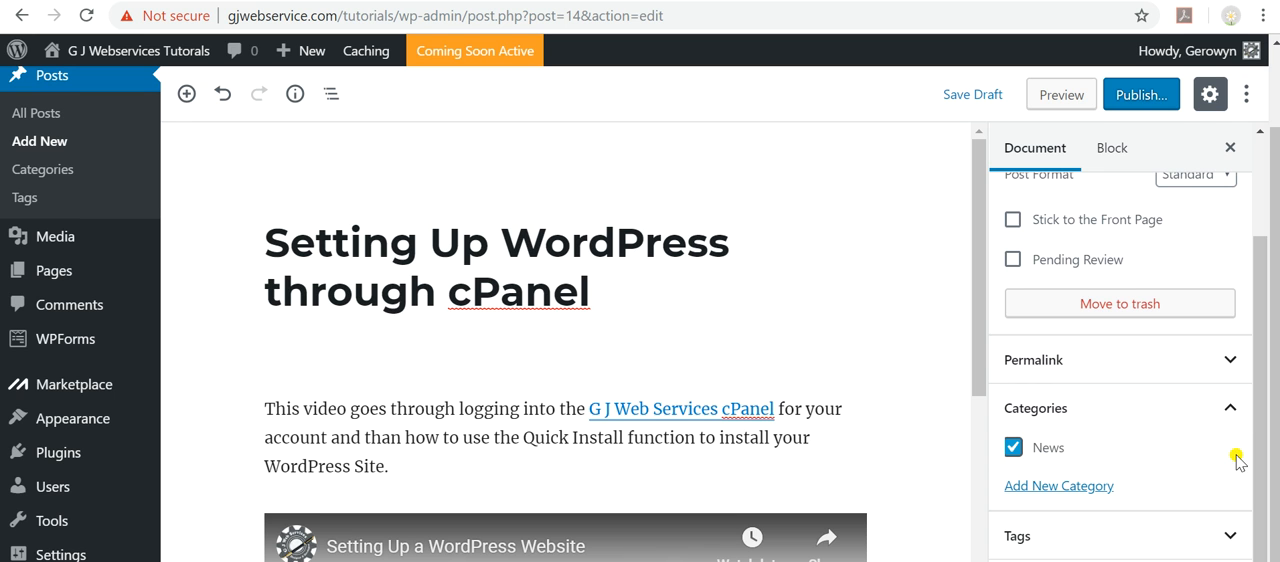
Create a new top-level category named Tutorials for the post.
click(1048, 488)
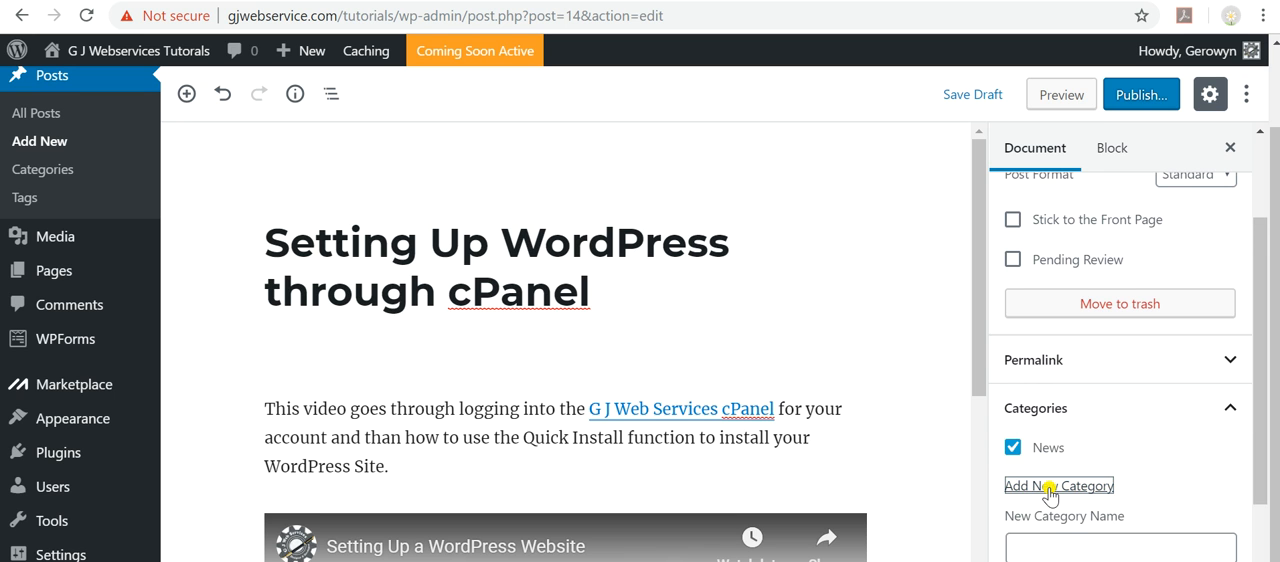
scroll(1071, 528, down, 2)
click(1070, 350)
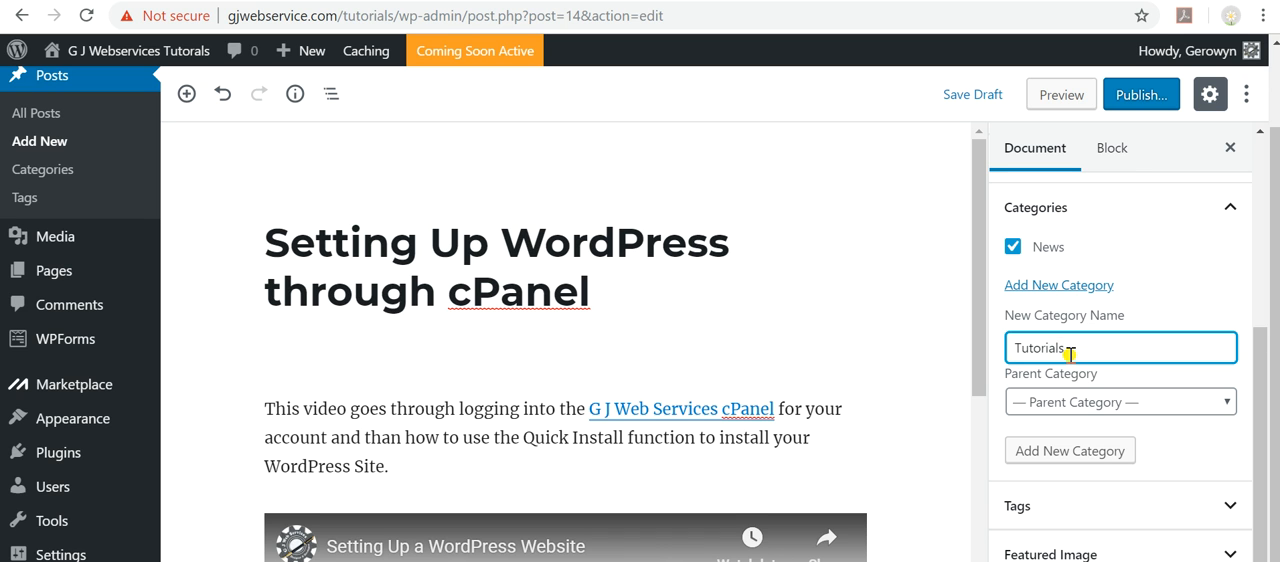
click(1058, 451)
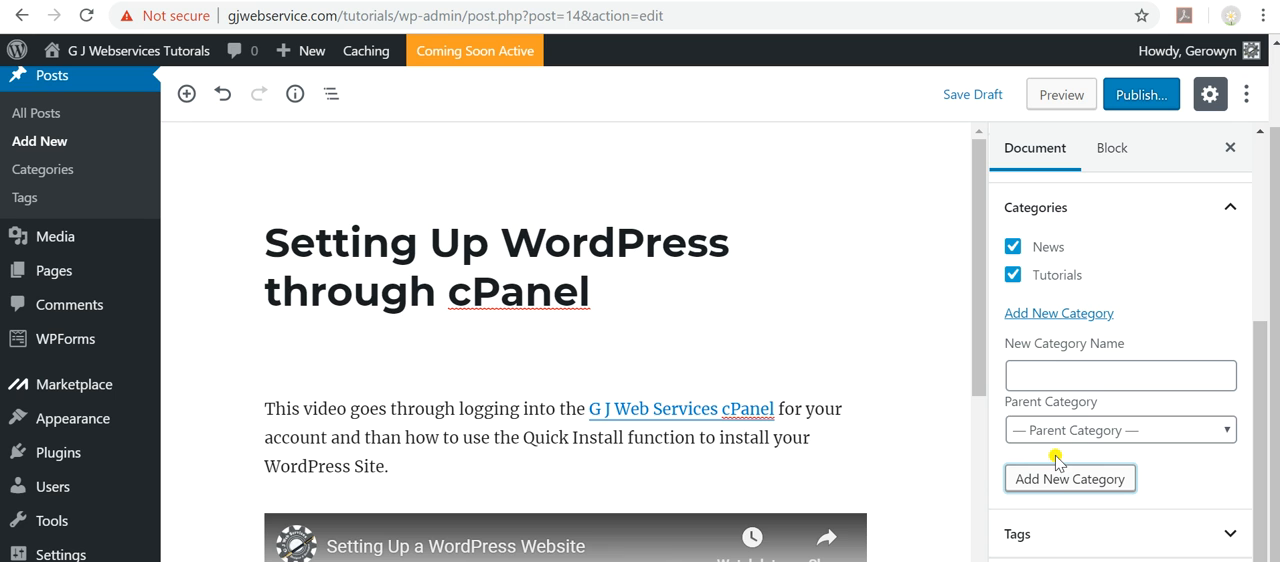
Add another top-level category named WordPress to the post.
click(1054, 373)
text(WordPress)
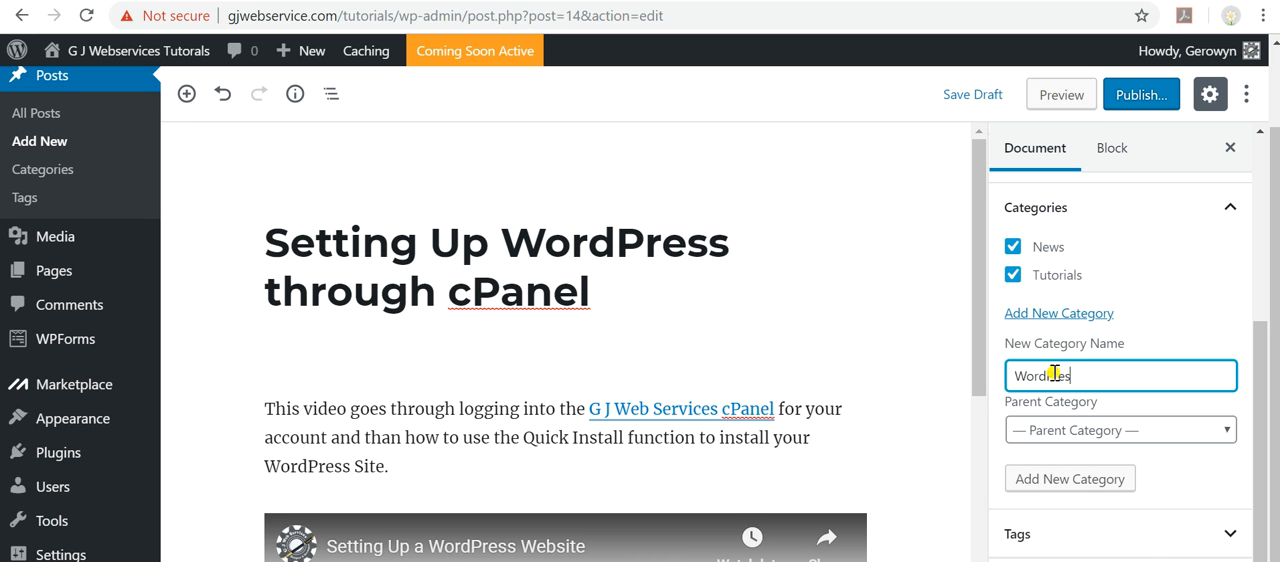
click(1043, 481)
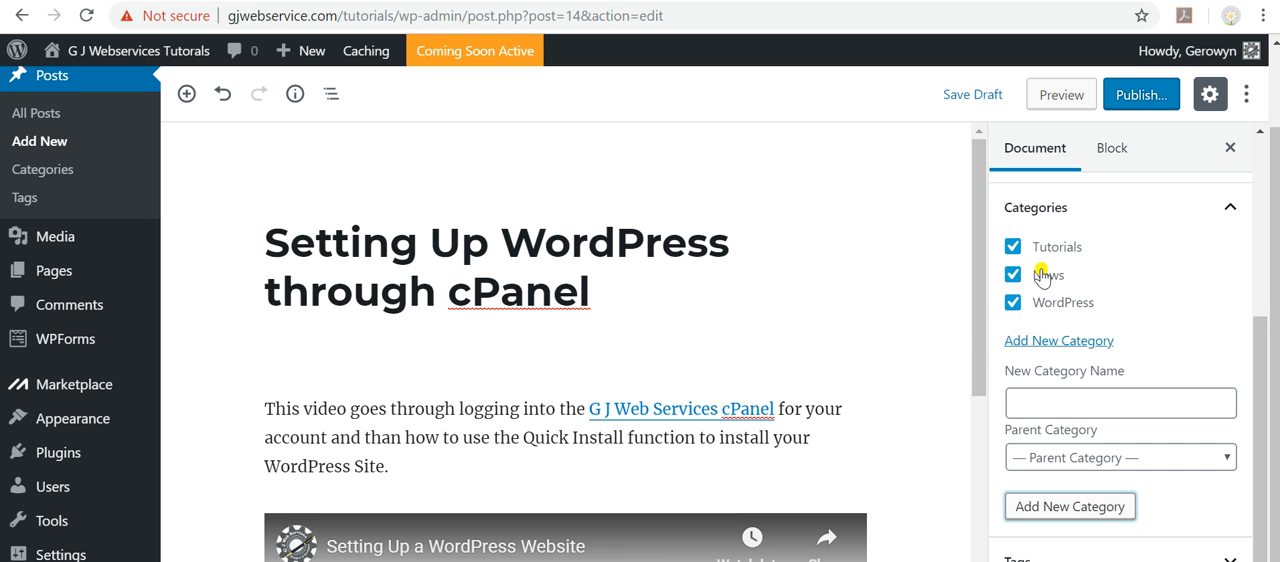
Add a category named YouTube with Tutorials as its parent category.
click(1073, 402)
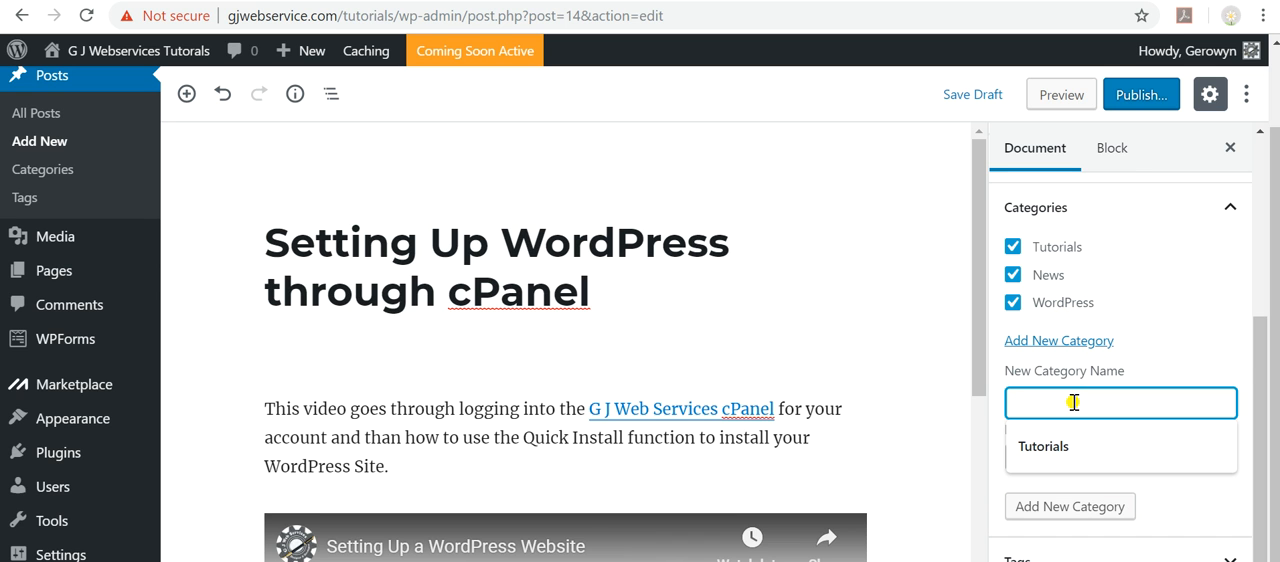
text(YouTube)
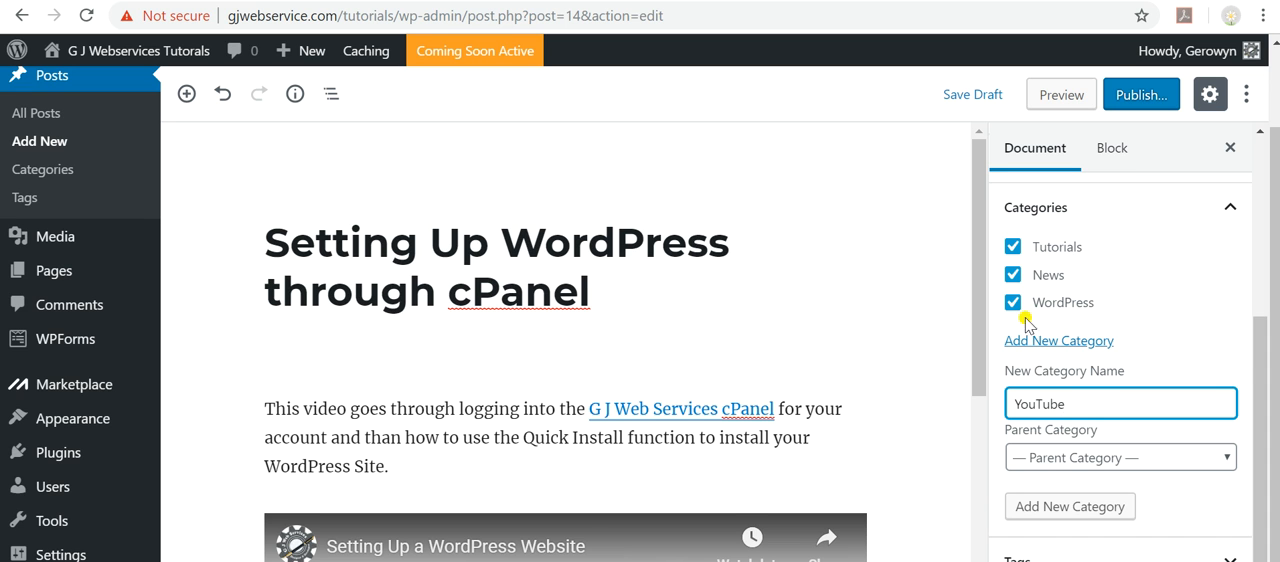
click(1040, 458)
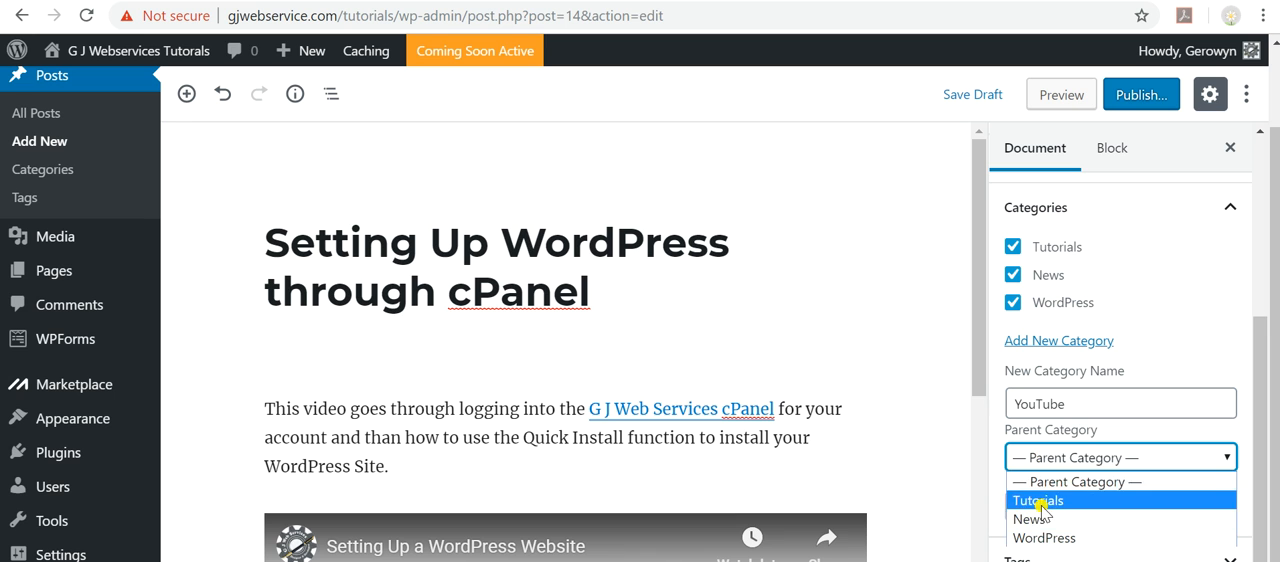
click(1040, 501)
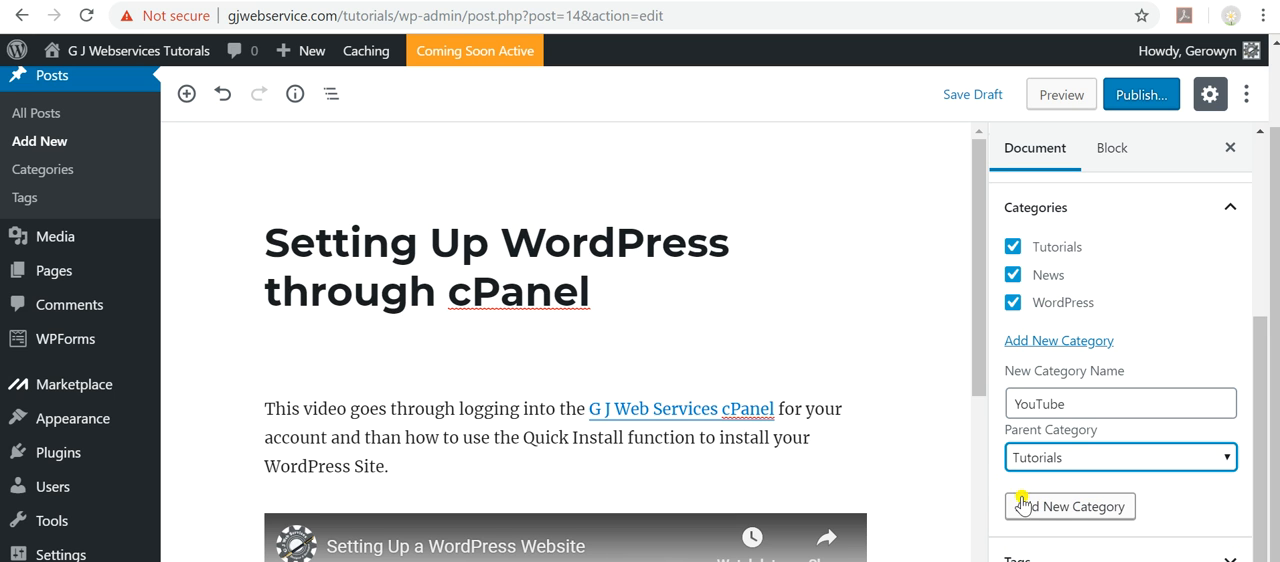
click(1043, 510)
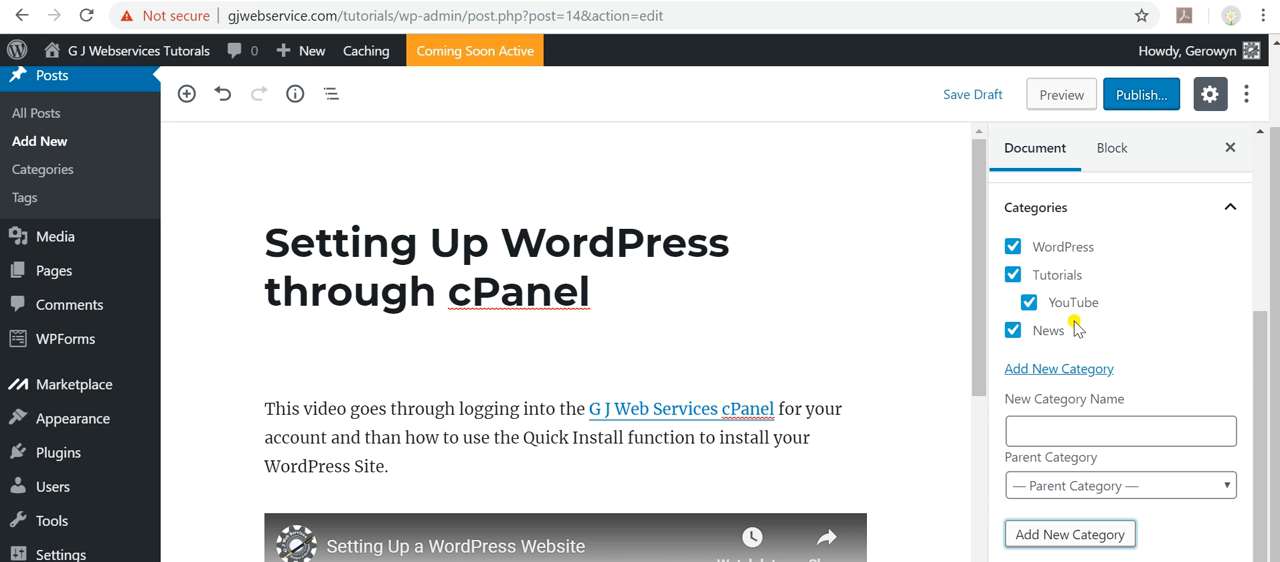
Tag the post with WordPress, How to and Lessons.
scroll(1124, 367, down, 1)
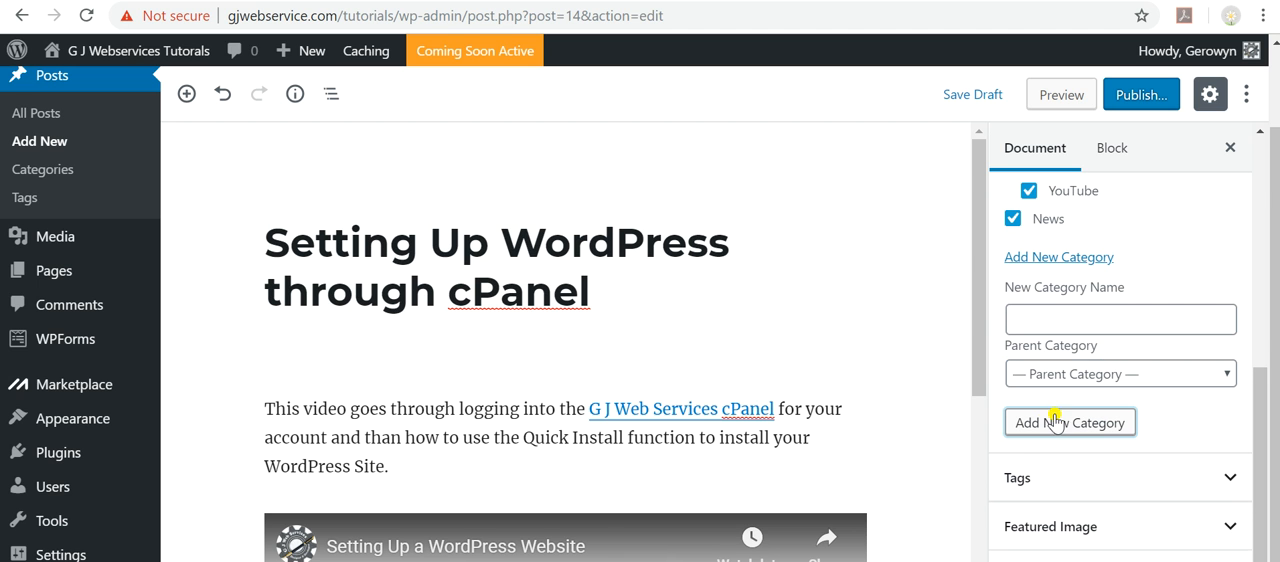
click(1230, 476)
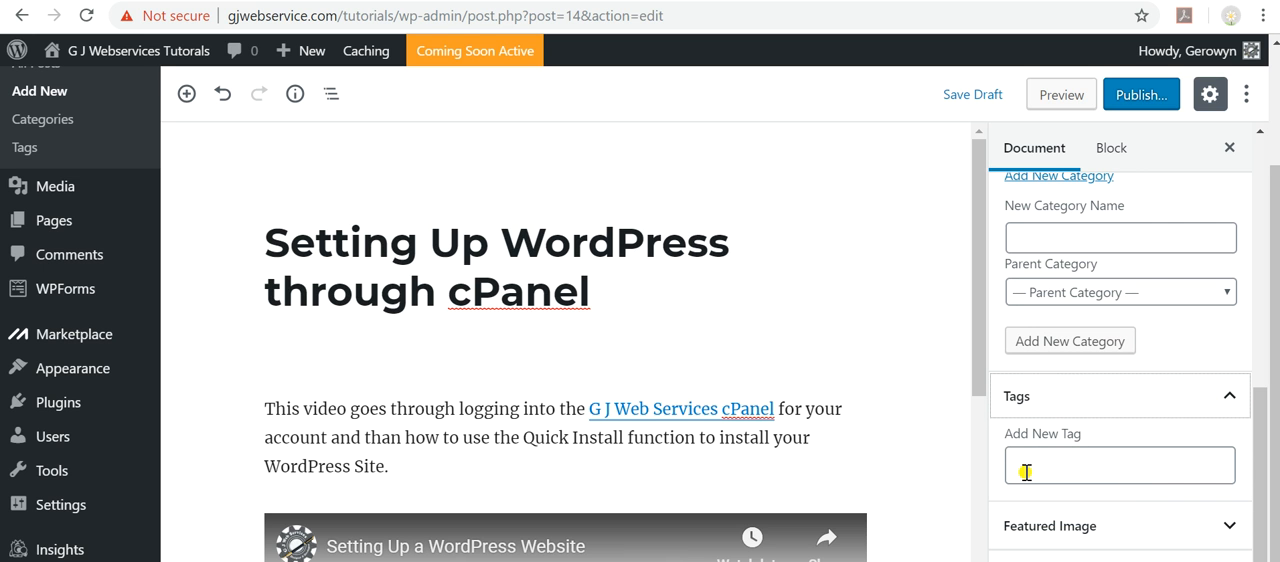
click(1037, 468)
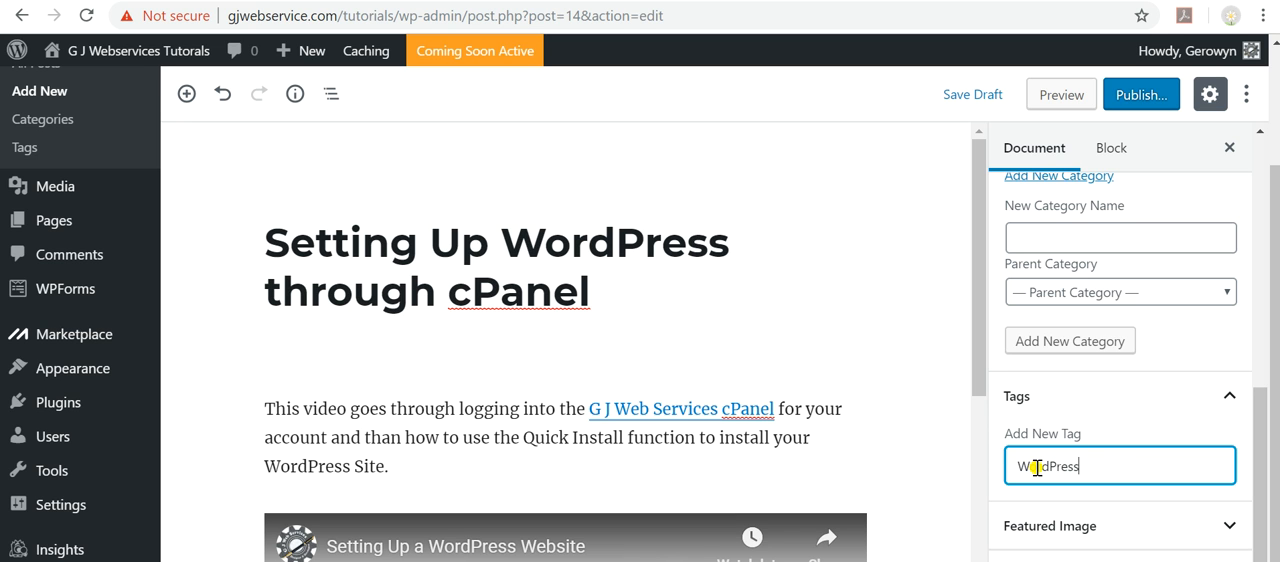
key(Return)
key(BackSpace)
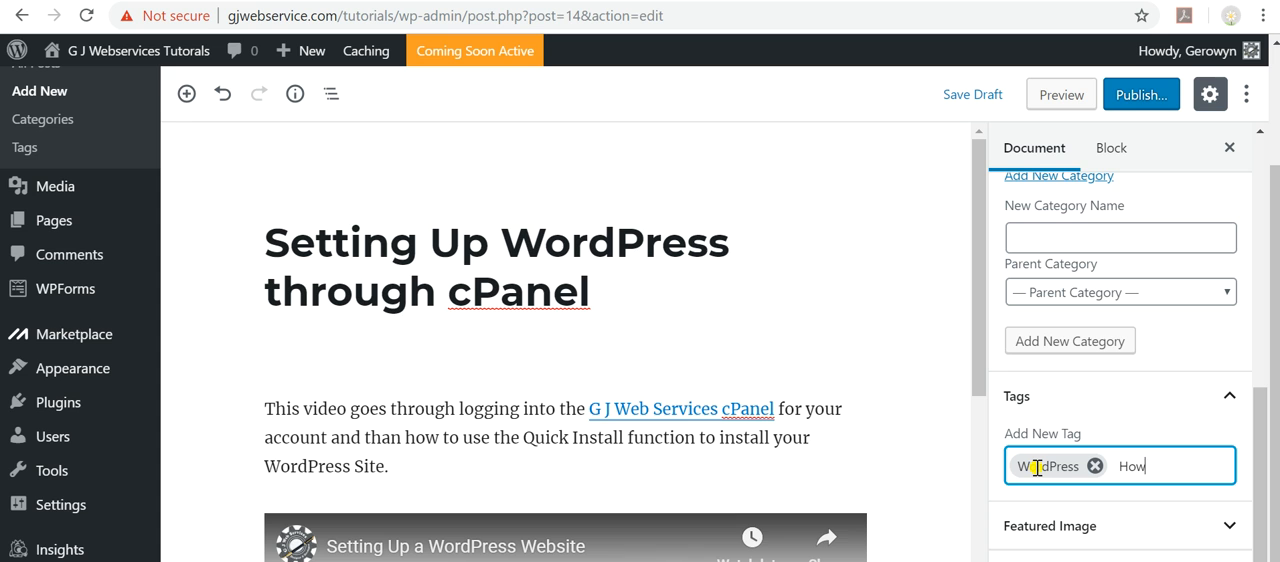
key(Return)
text(Lessons)
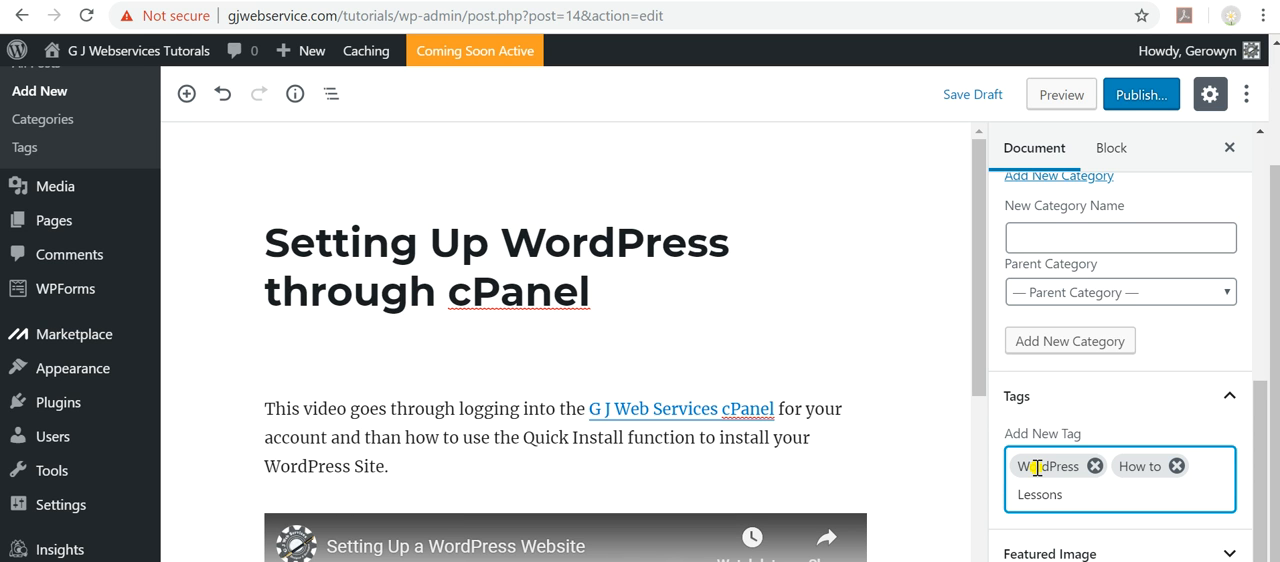
key(Return)
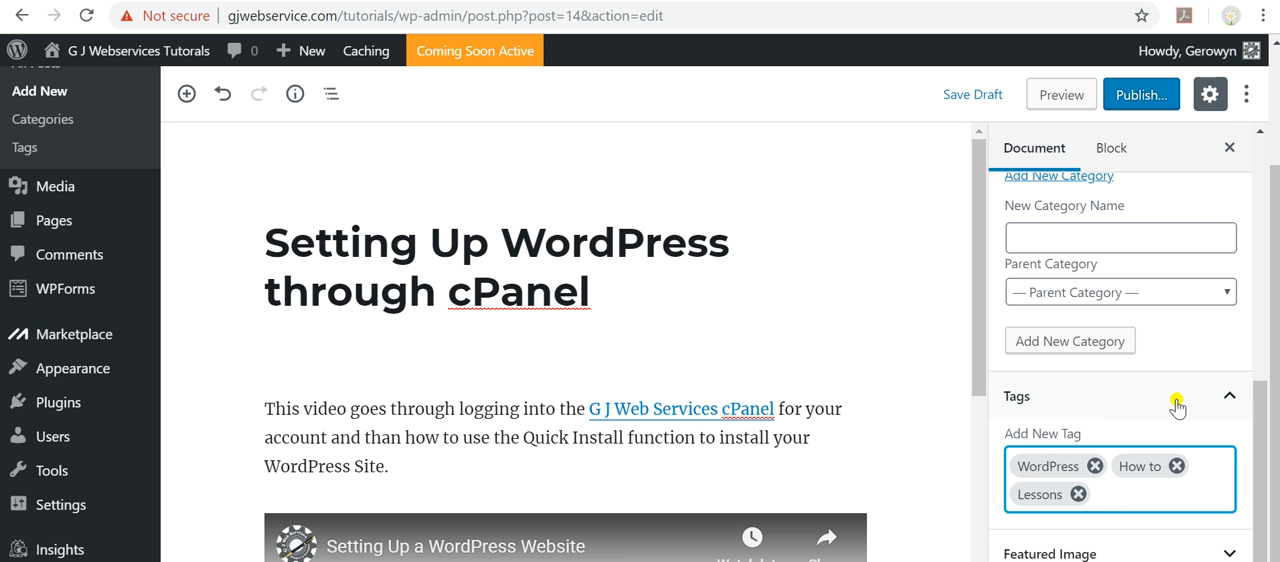
scroll(1177, 405, down, 1)
click(1232, 530)
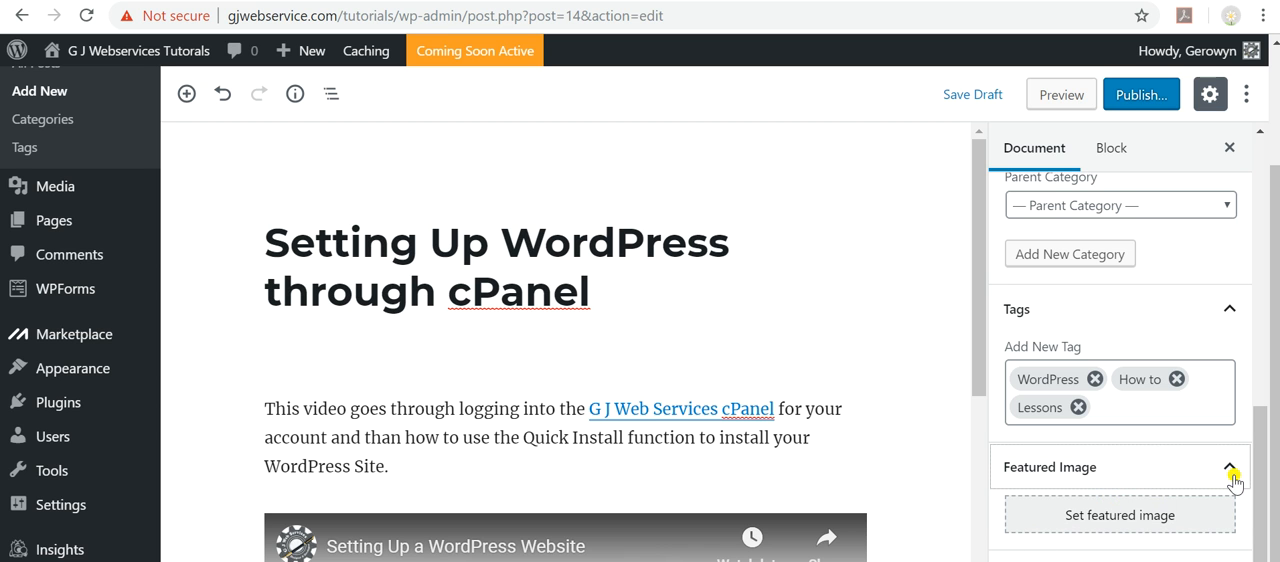
click(1228, 478)
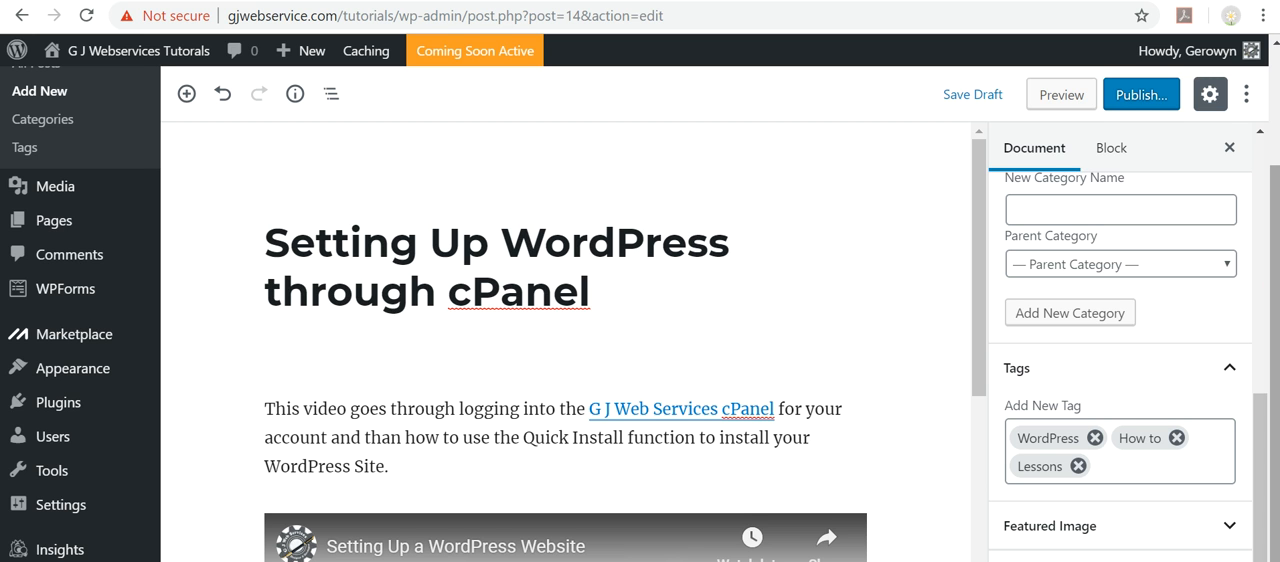
Shrink and reposition the browser window so the lower post settings are reachable, and expand the Featured Image settings.
drag(526, 0, 555, 0)
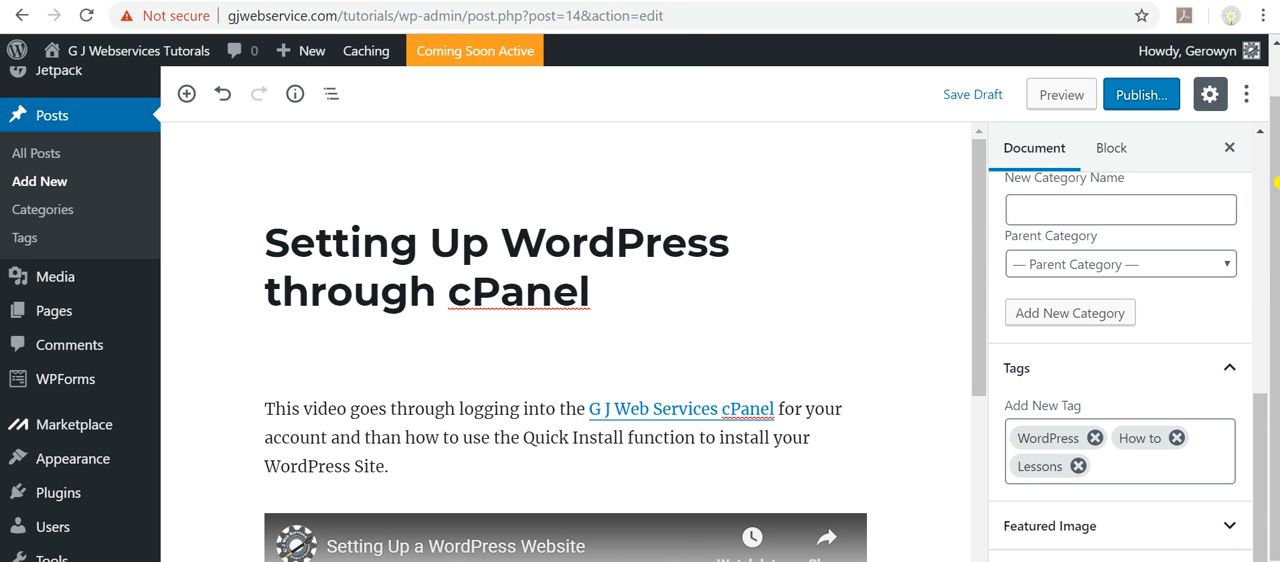
click(1215, 0)
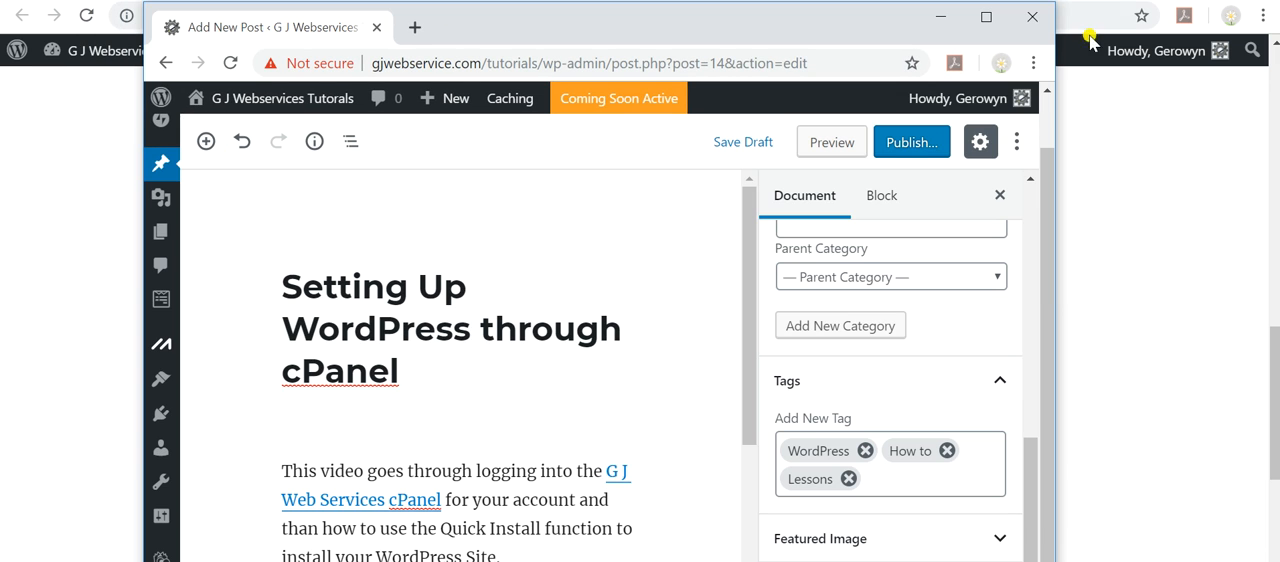
drag(1046, 296, 1045, 360)
mouse_move(859, 8)
mouse_down()
mouse_move(834, 163)
mouse_move(840, 0)
mouse_up()
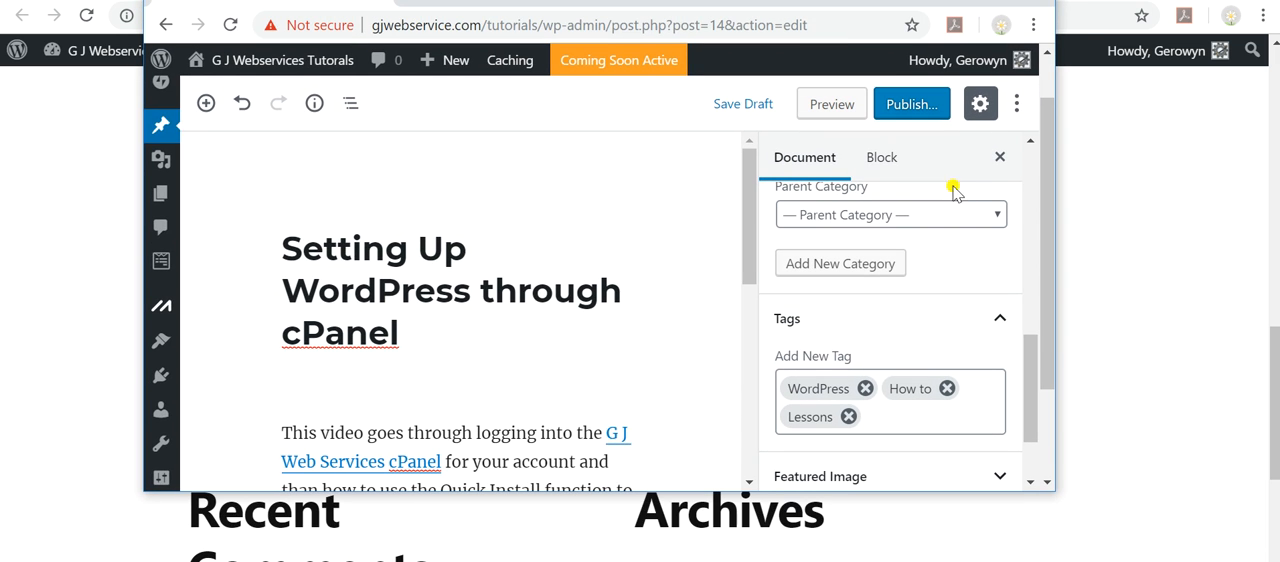
drag(1046, 334, 1023, 474)
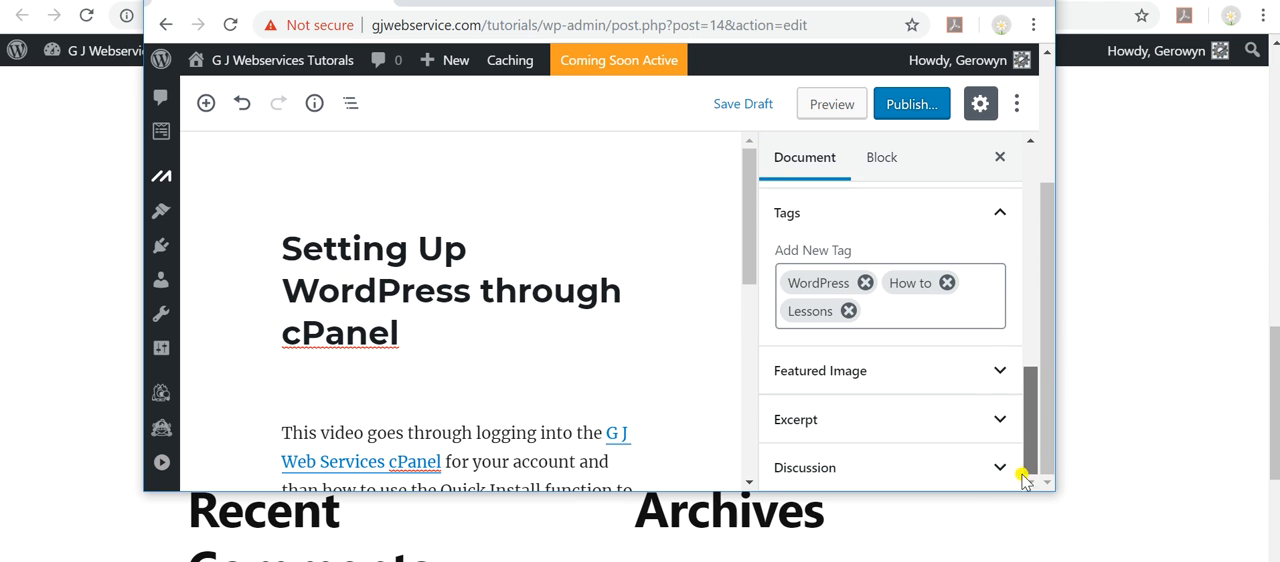
click(922, 385)
scroll(930, 370, down, 1)
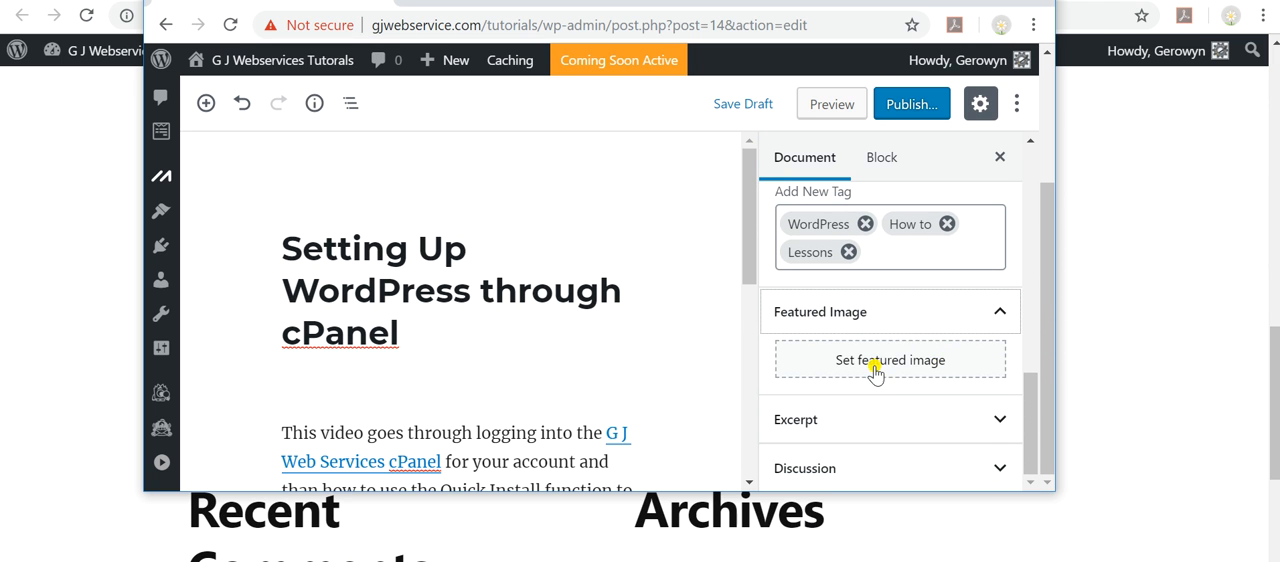
Copy the description paragraph from the post body into the post's excerpt.
click(1000, 420)
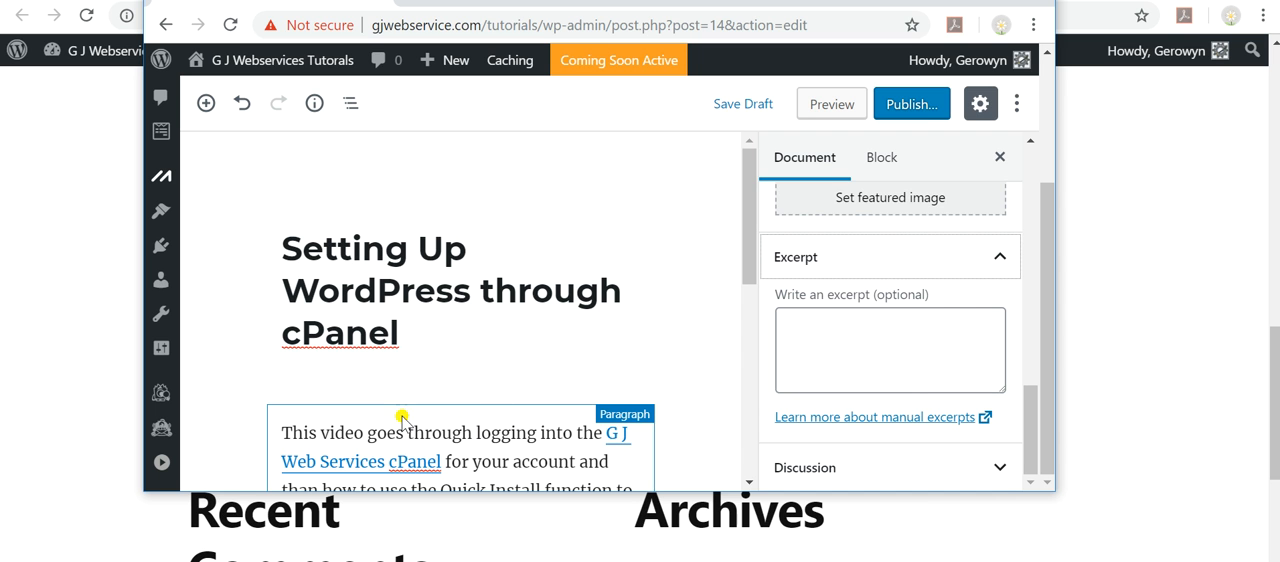
scroll(420, 450, down, 1)
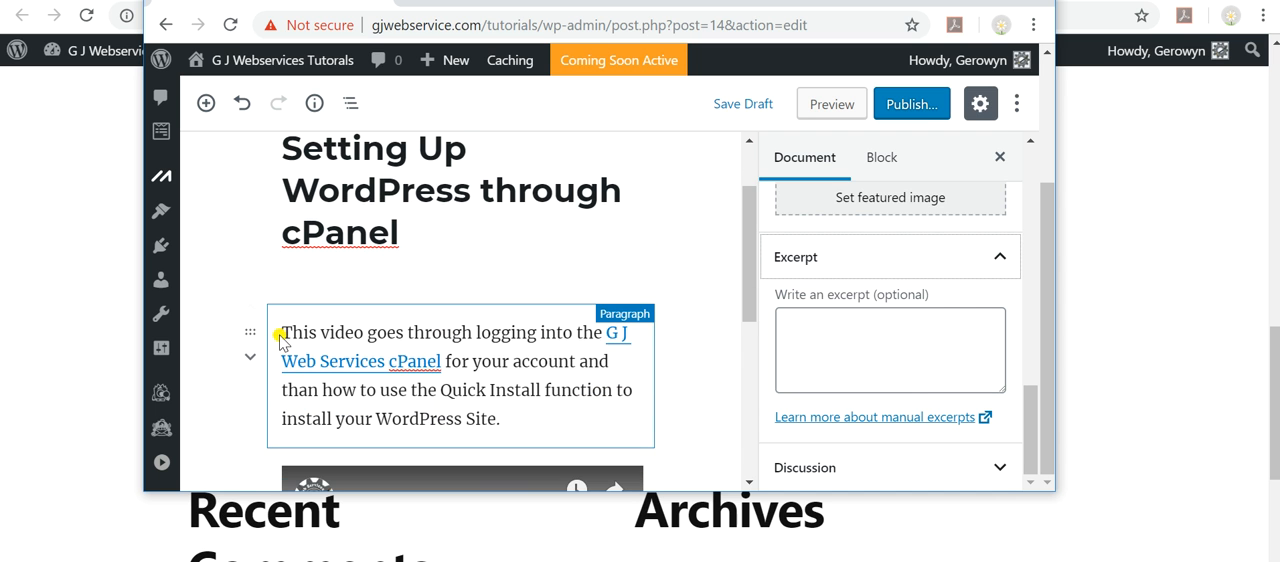
drag(281, 335, 516, 418)
key(ctrl+c)
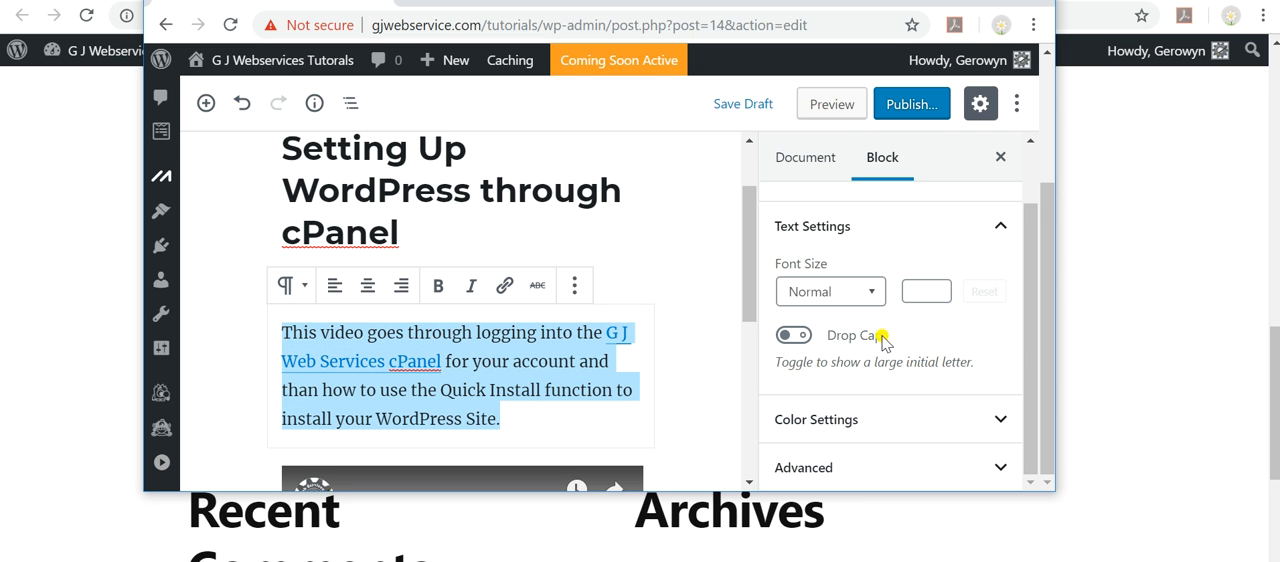
click(803, 163)
click(813, 327)
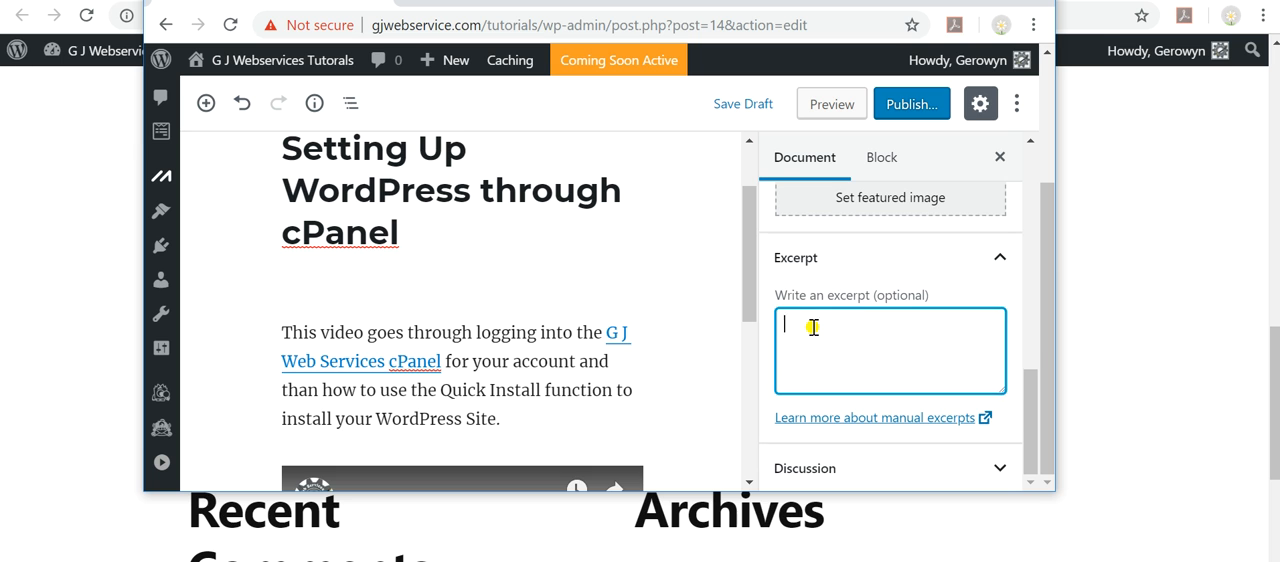
key(ctrl+v)
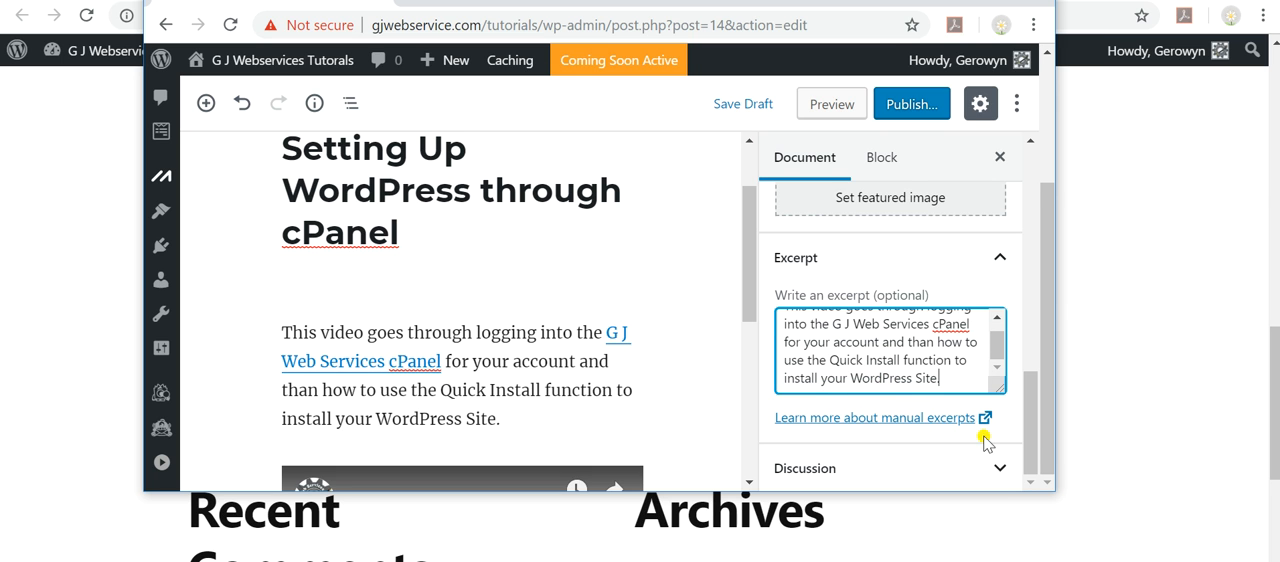
Turn off Allow Comments in the post's discussion settings.
click(1000, 477)
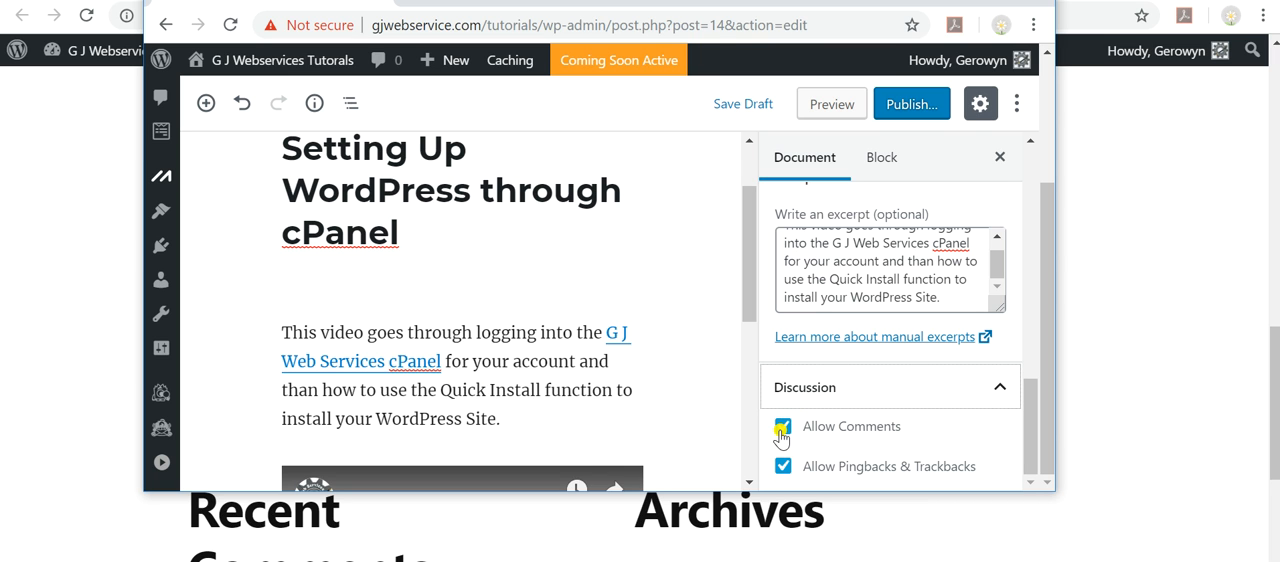
click(783, 429)
click(783, 427)
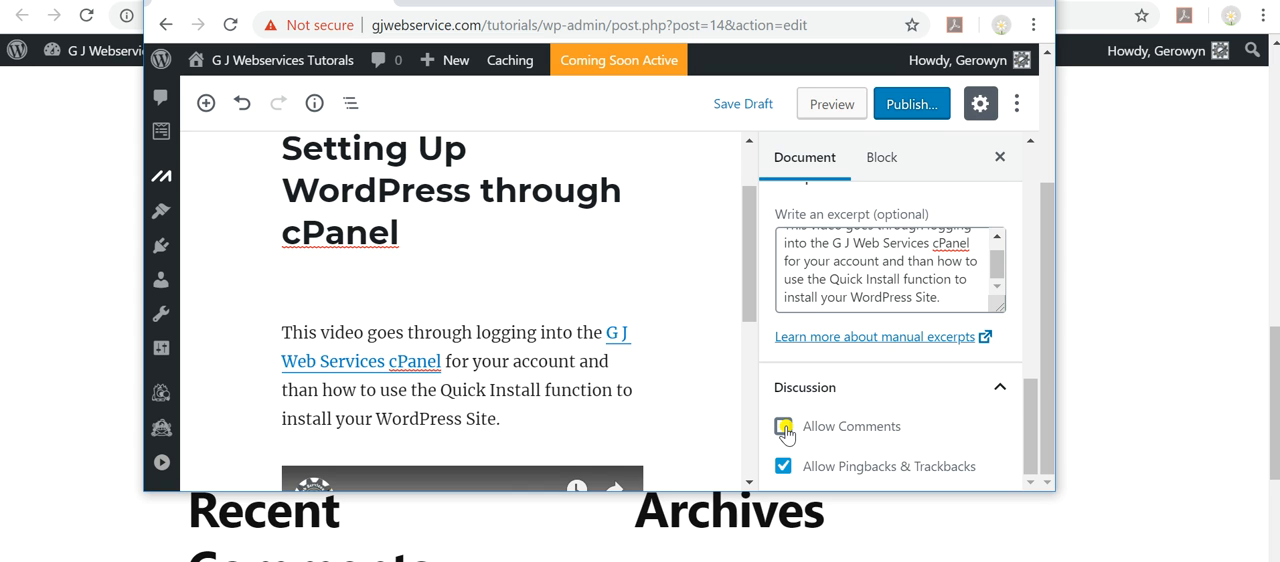
Turn Allow Comments back on in the post's discussion settings, and maximize the browser window to review the post.
click(783, 428)
click(986, 2)
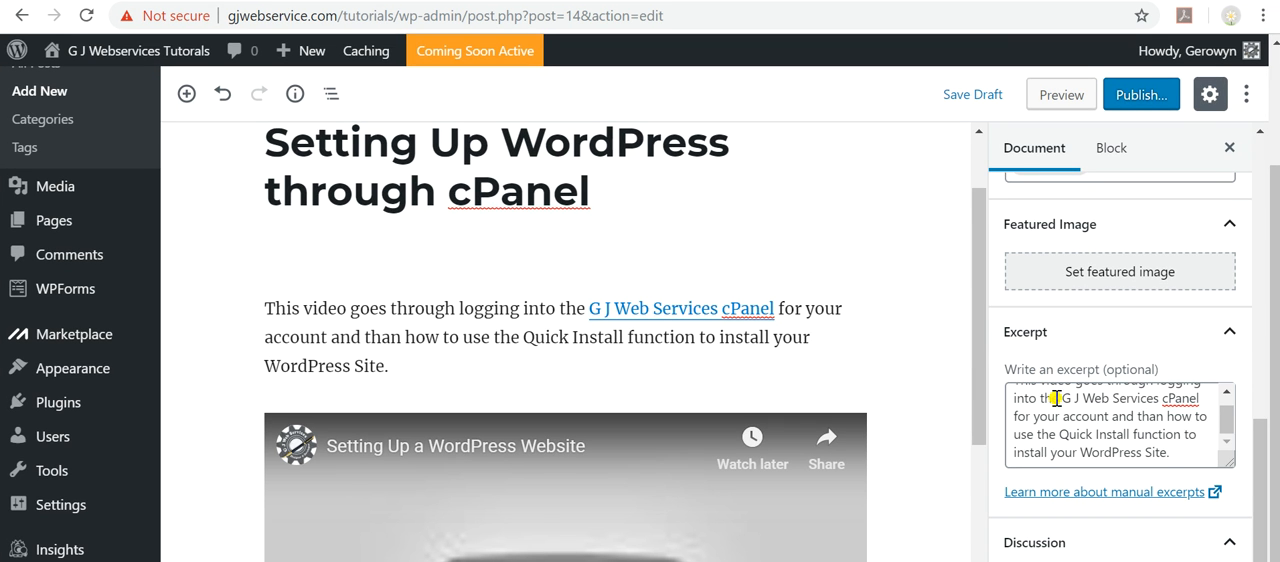
scroll(1030, 436, up, 1)
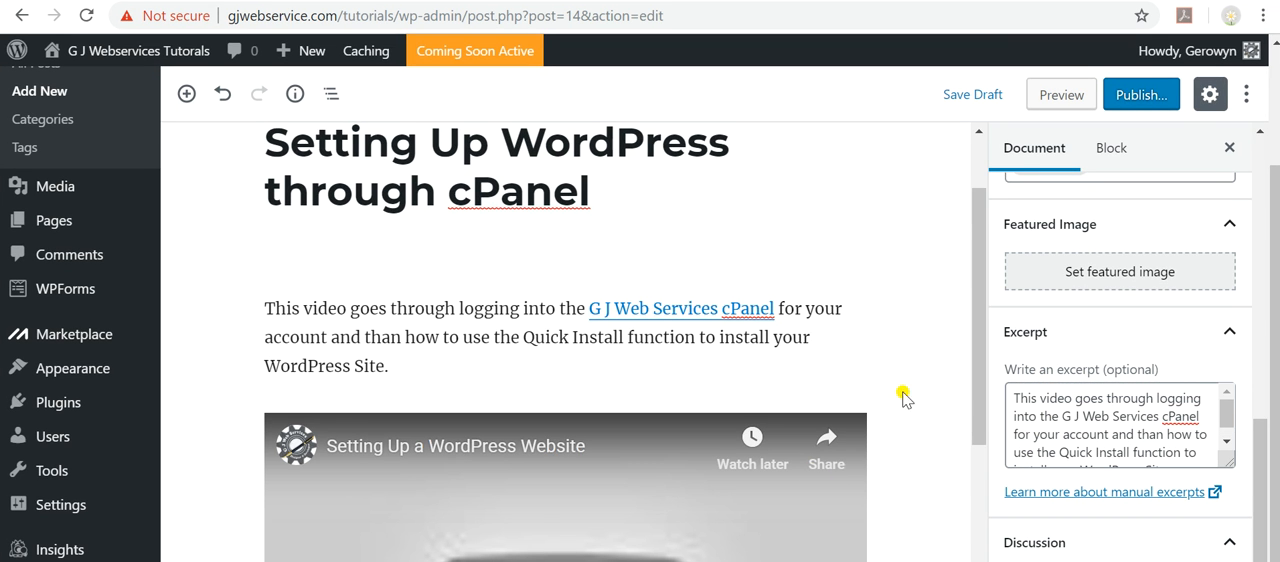
scroll(912, 392, up, 1)
scroll(920, 387, down, 4)
scroll(920, 387, up, 4)
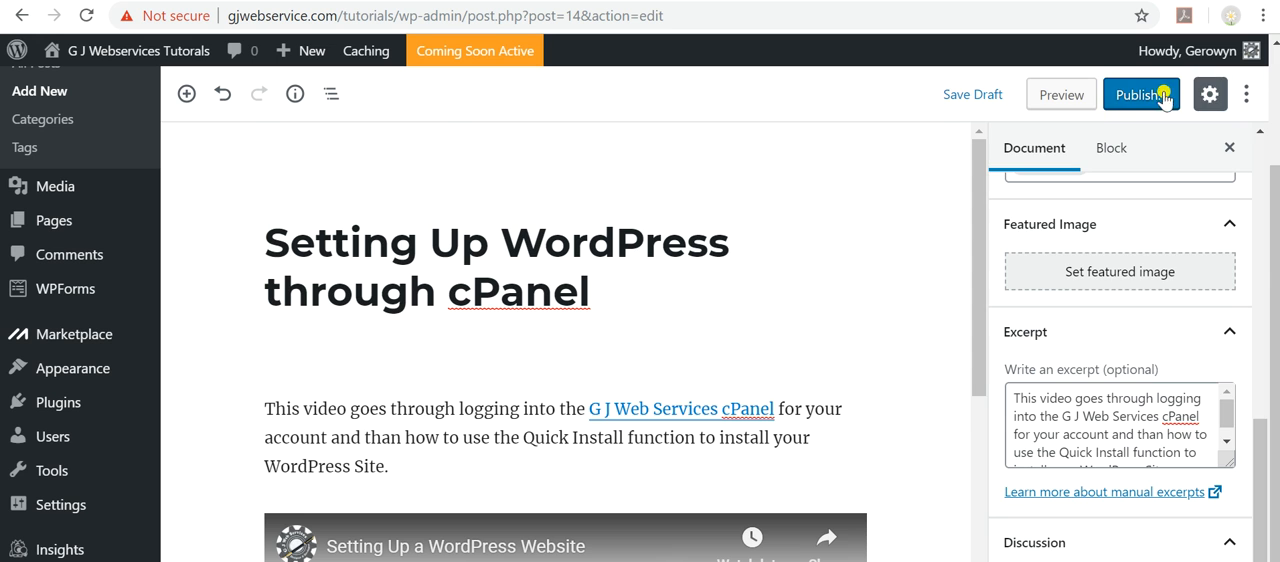
Publish the post immediately with Public visibility, reviewing the visibility and publish date options first.
click(1145, 96)
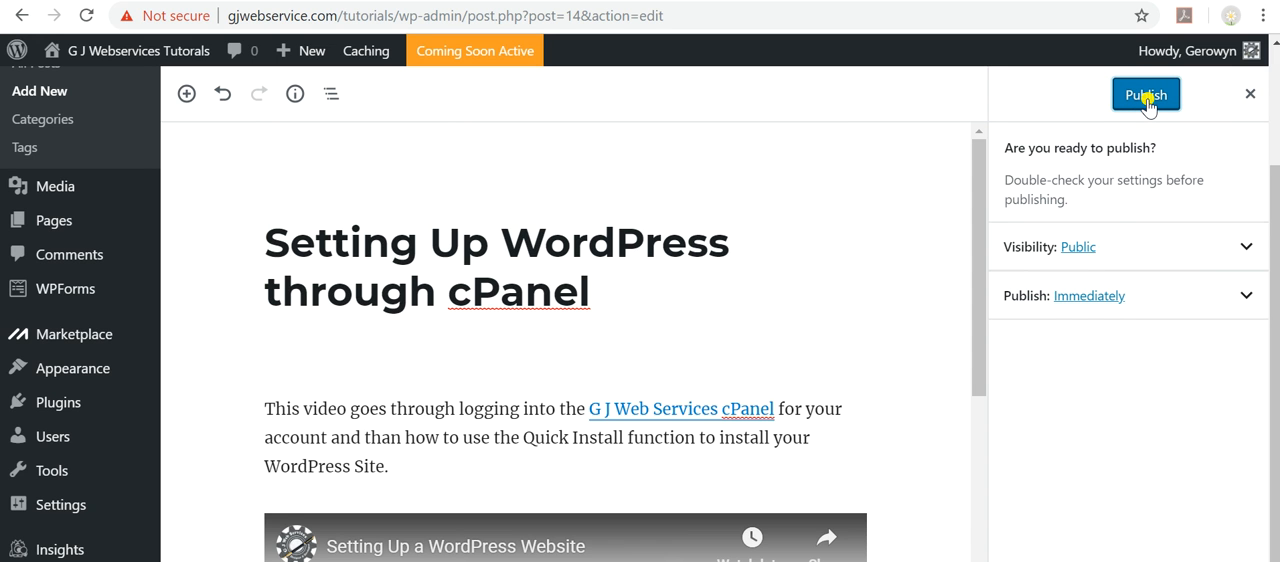
click(1245, 248)
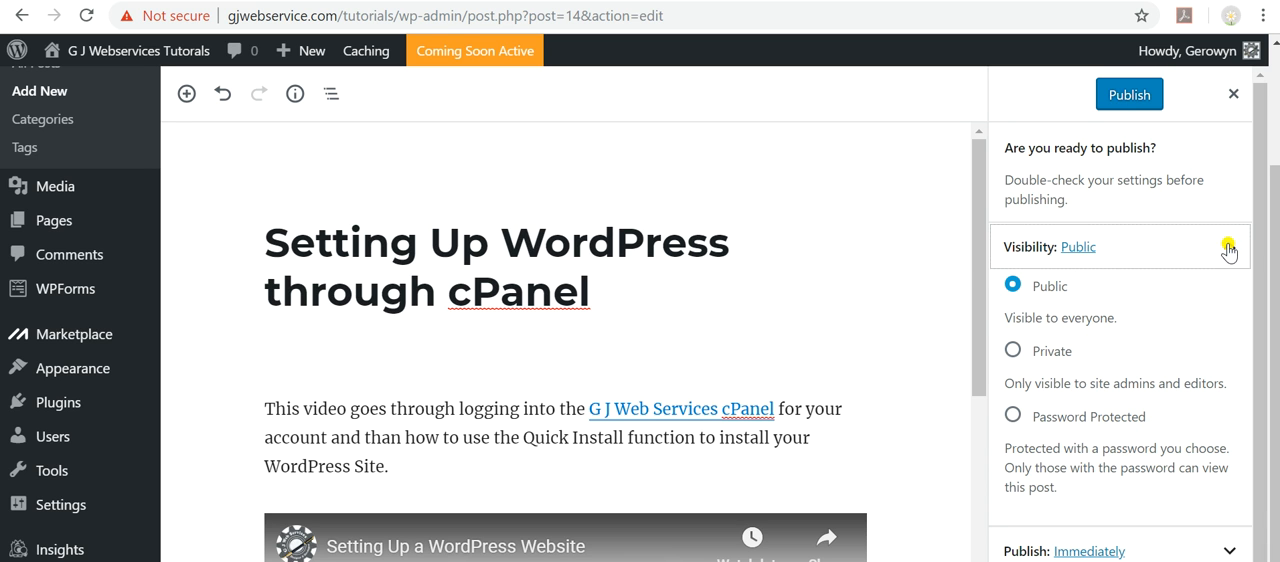
click(1224, 251)
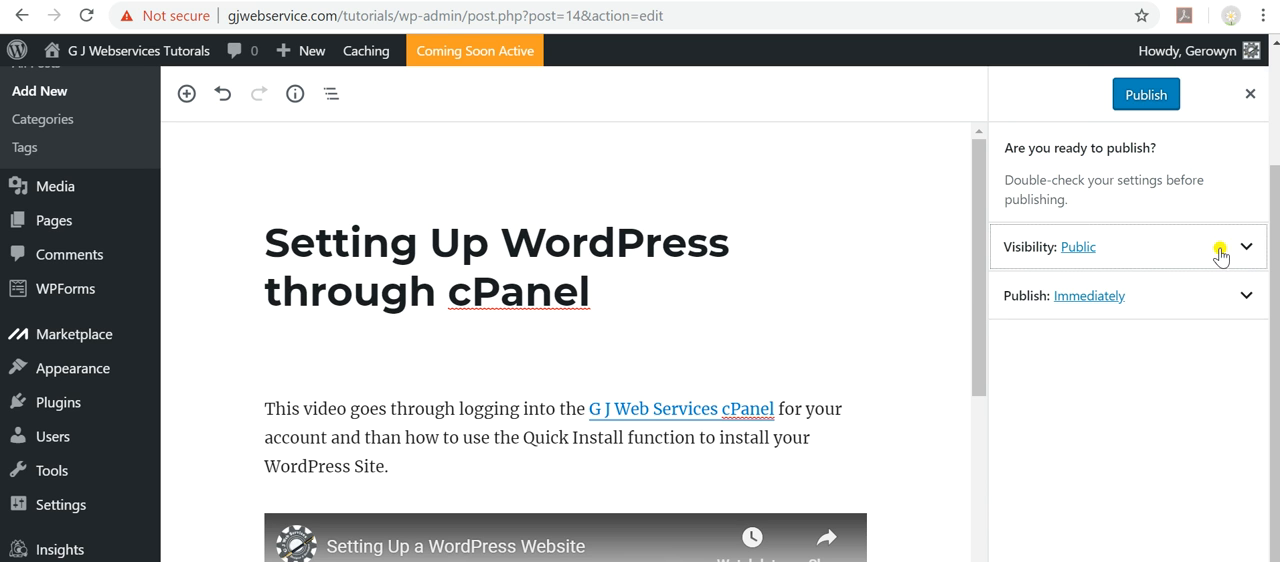
click(1247, 300)
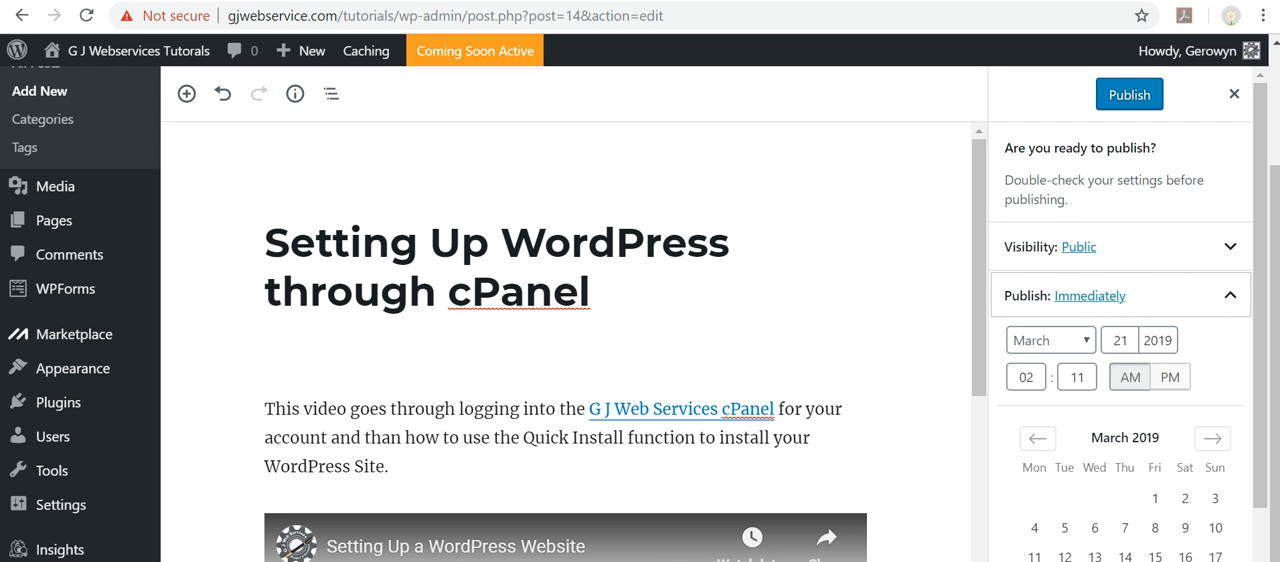
scroll(1174, 491, down, 2)
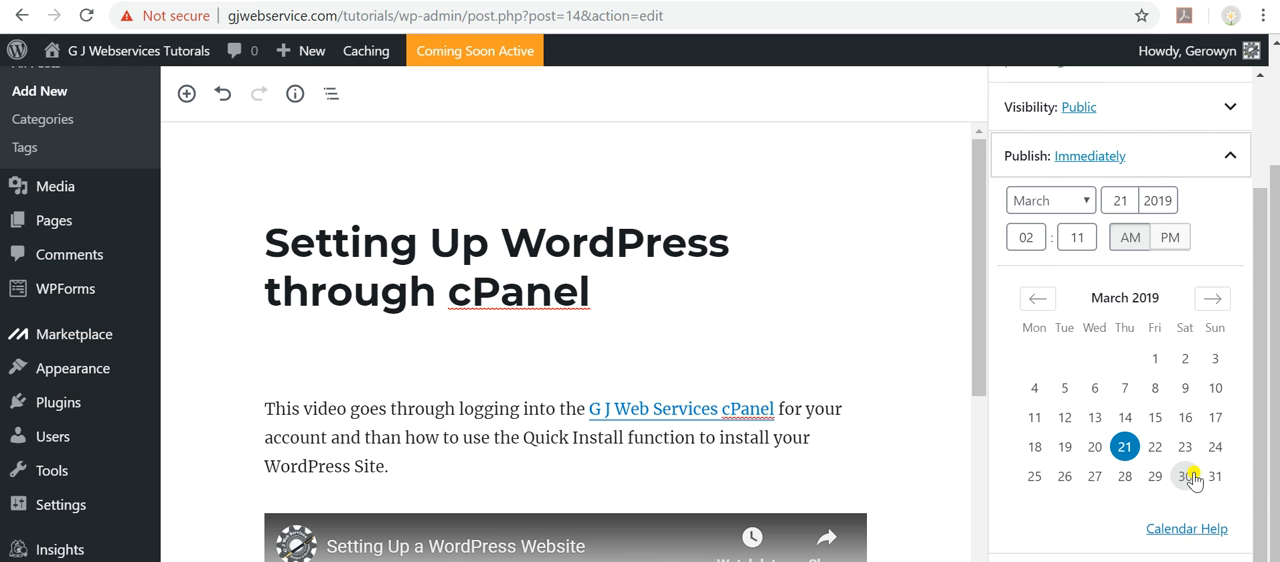
scroll(1197, 470, up, 2)
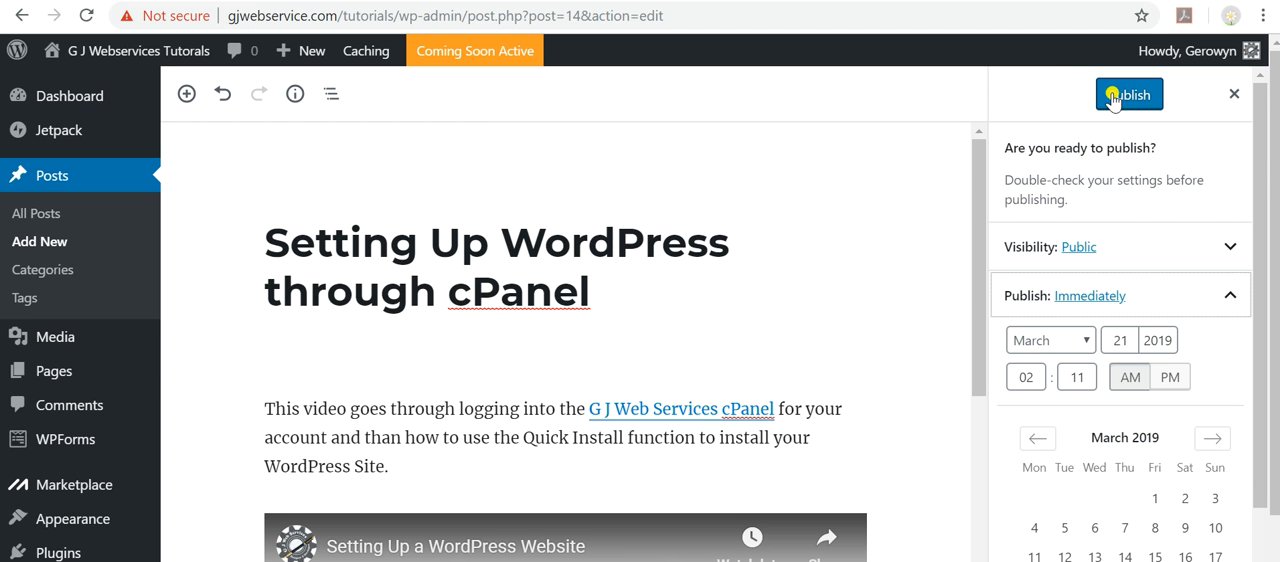
click(1125, 96)
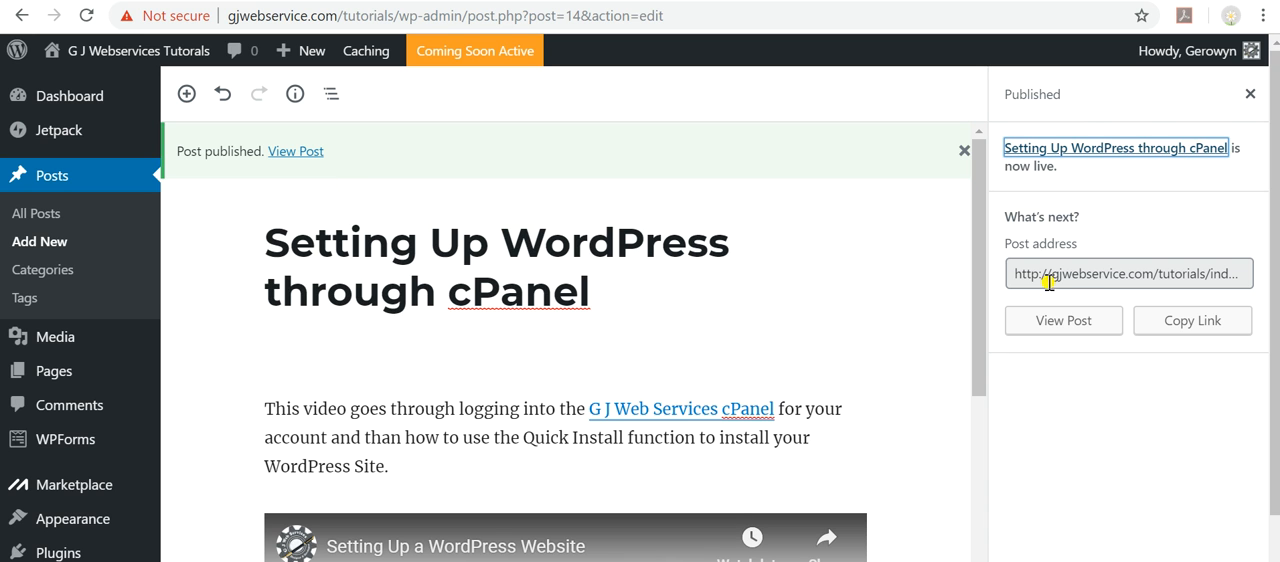
Select the published post's address, then open the live post and examine its text, categories, tags, embedded video and comment form.
click(1119, 275)
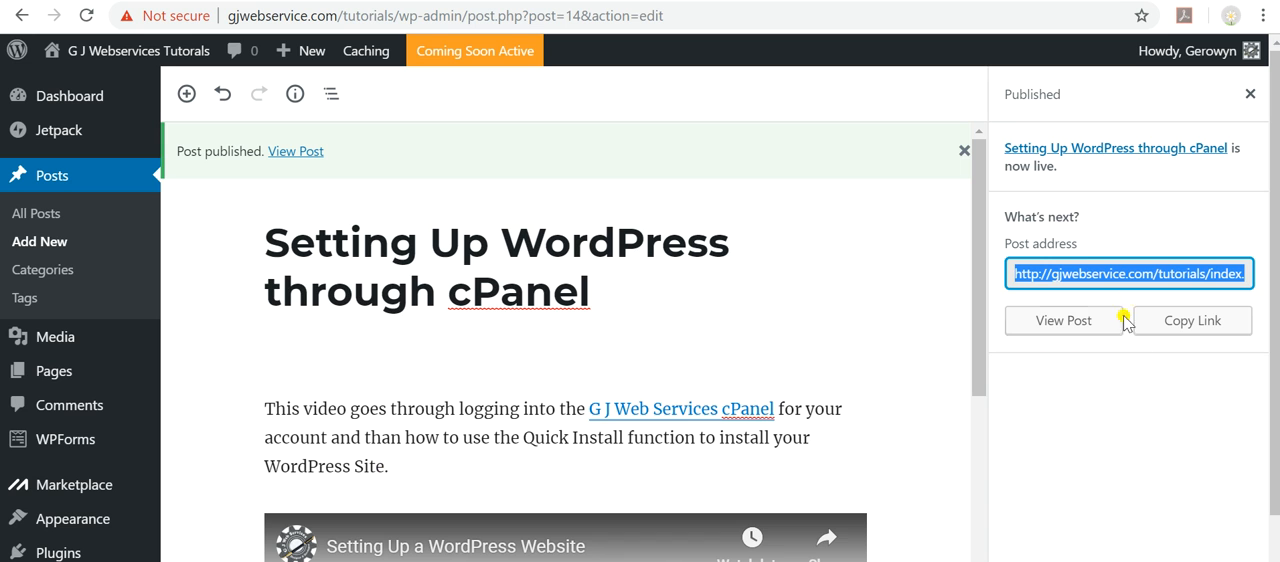
click(293, 154)
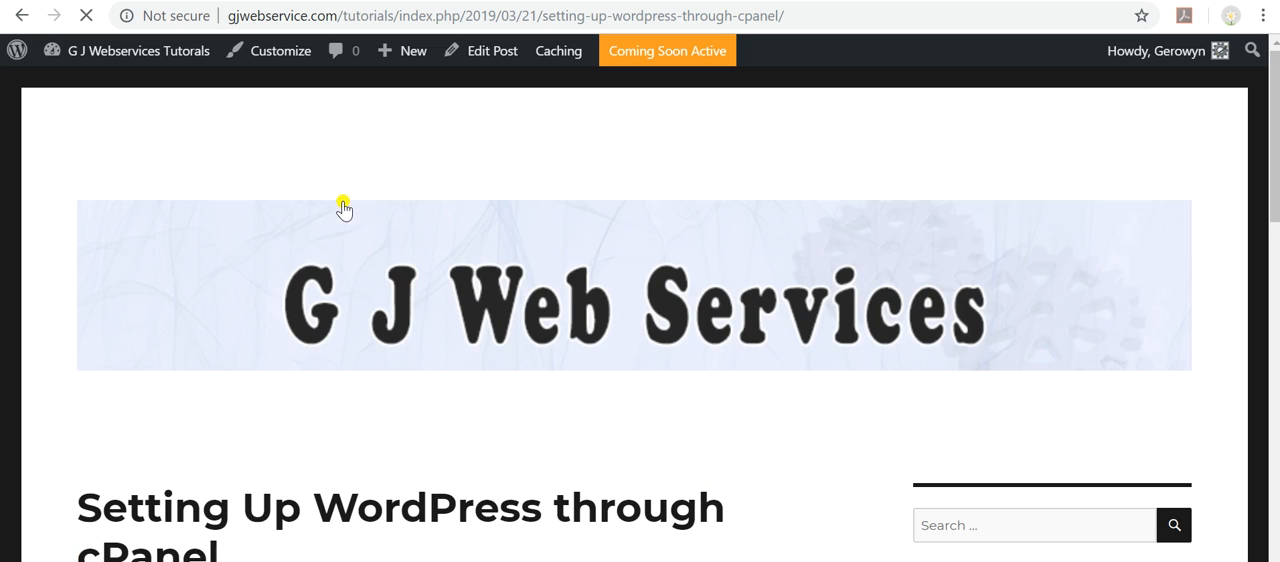
scroll(640, 272, down, 4)
scroll(376, 285, down, 2)
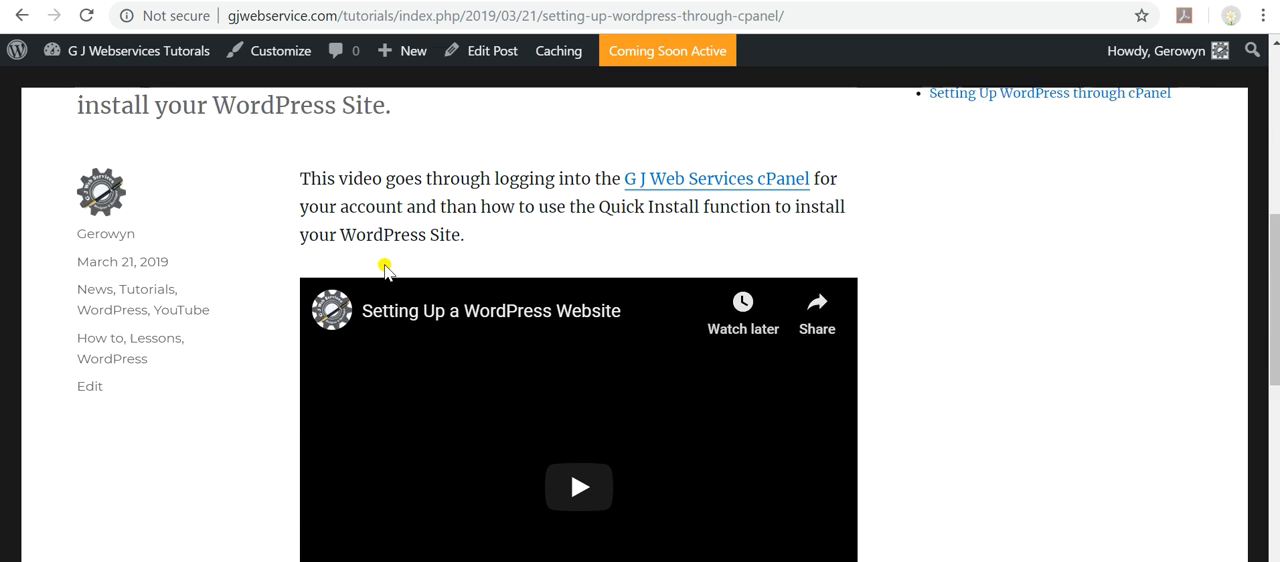
scroll(748, 286, down, 3)
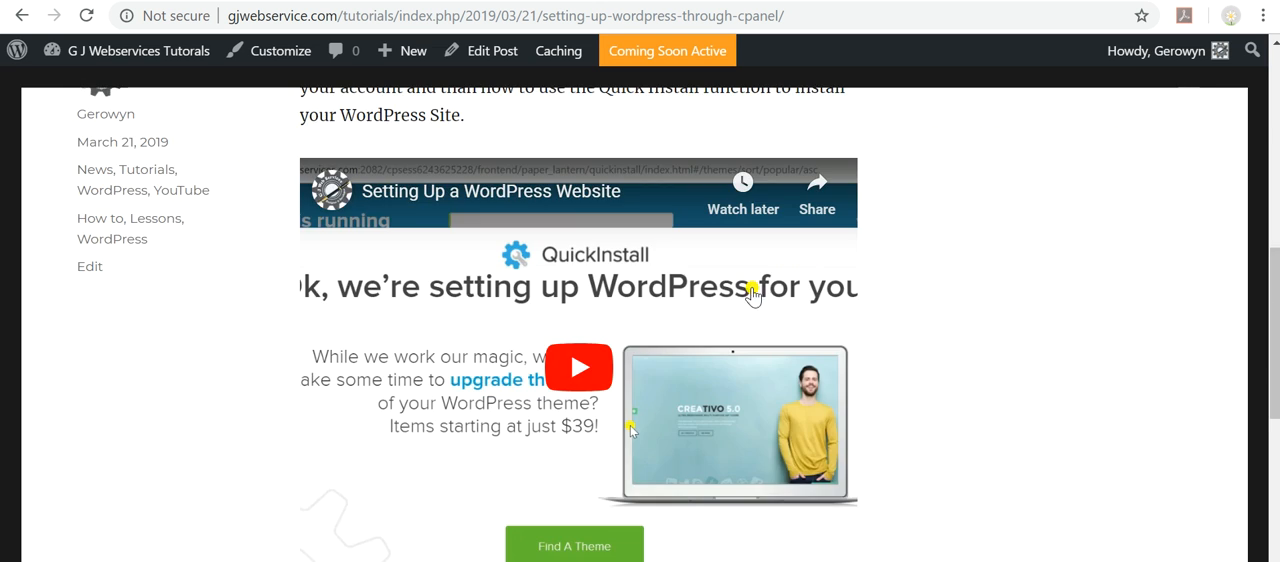
scroll(854, 387, down, 4)
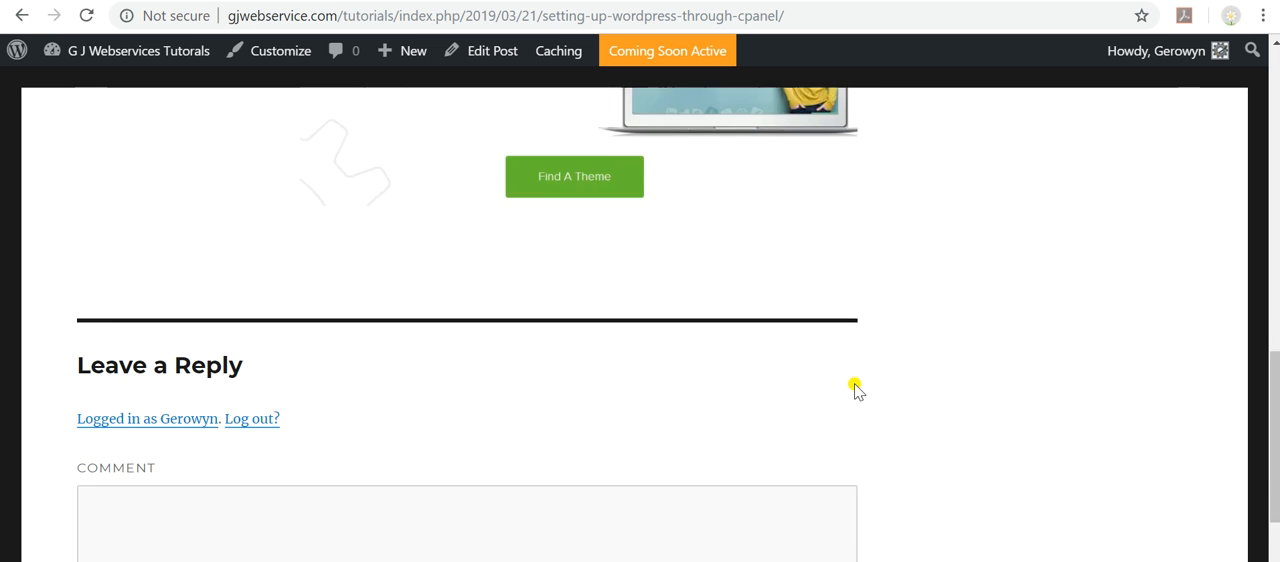
scroll(854, 383, up, 6)
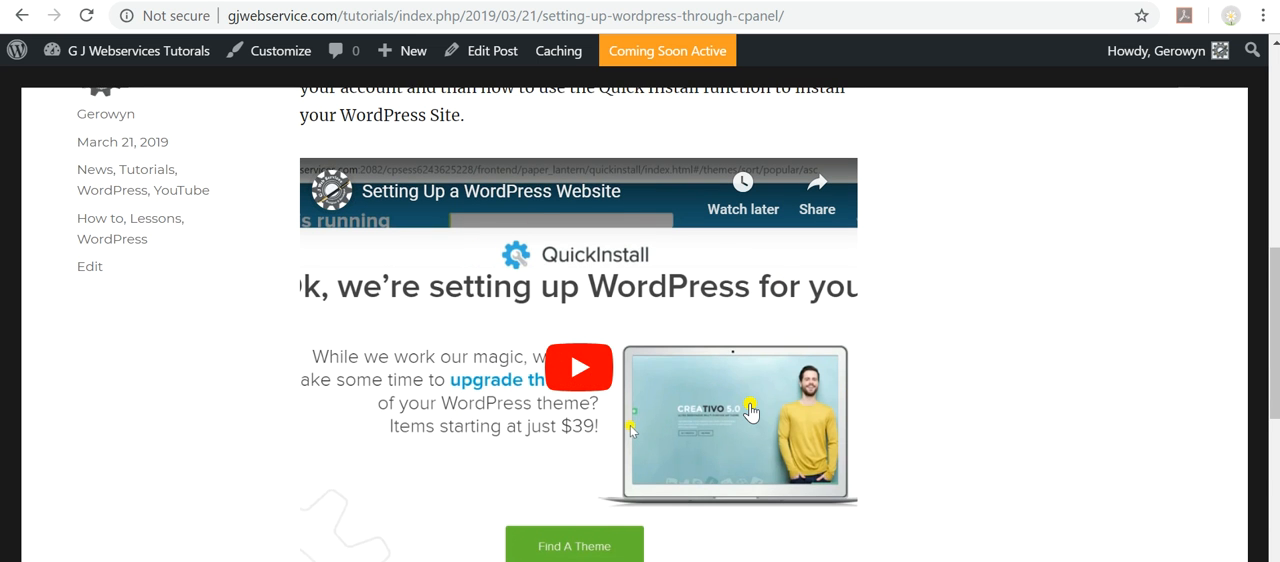
scroll(750, 410, up, 4)
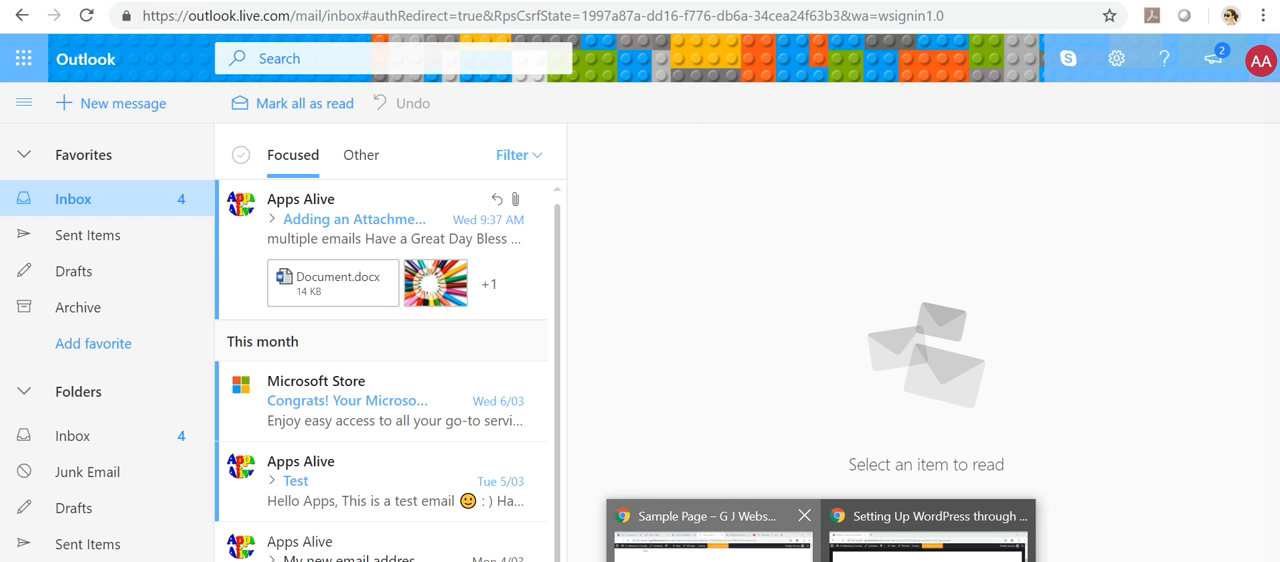
Switch to the YouTube upload page, set the first suggested thumbnail for the Setting Up a WordPress Website video, and save its changes.
click(760, 500)
click(925, 1)
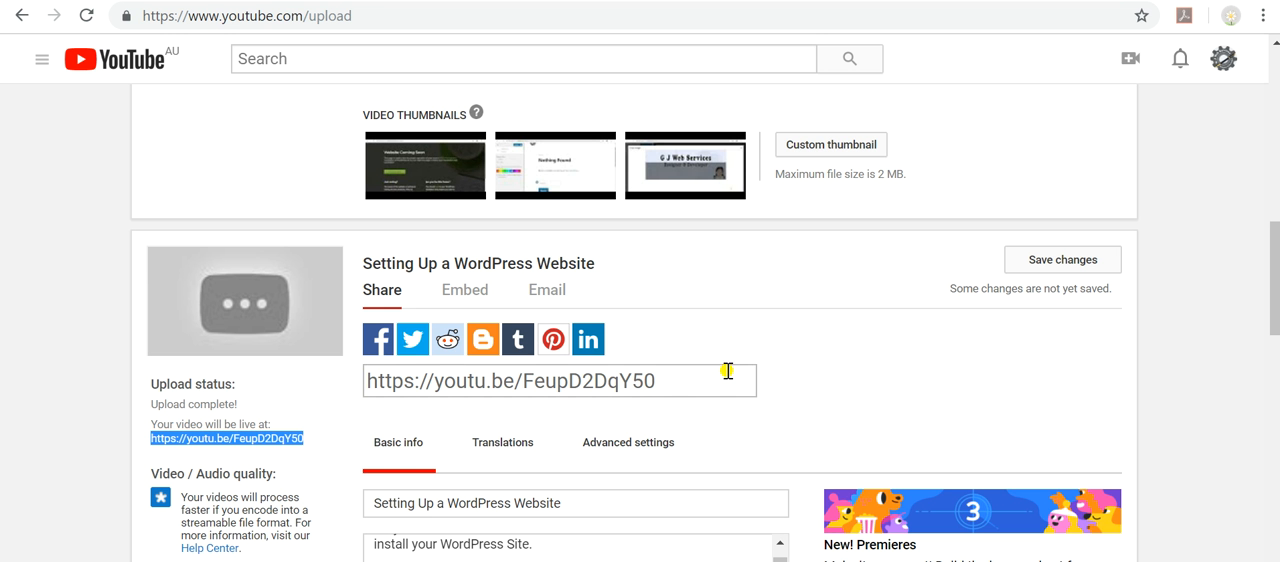
scroll(803, 329, up, 4)
scroll(803, 329, up, 5)
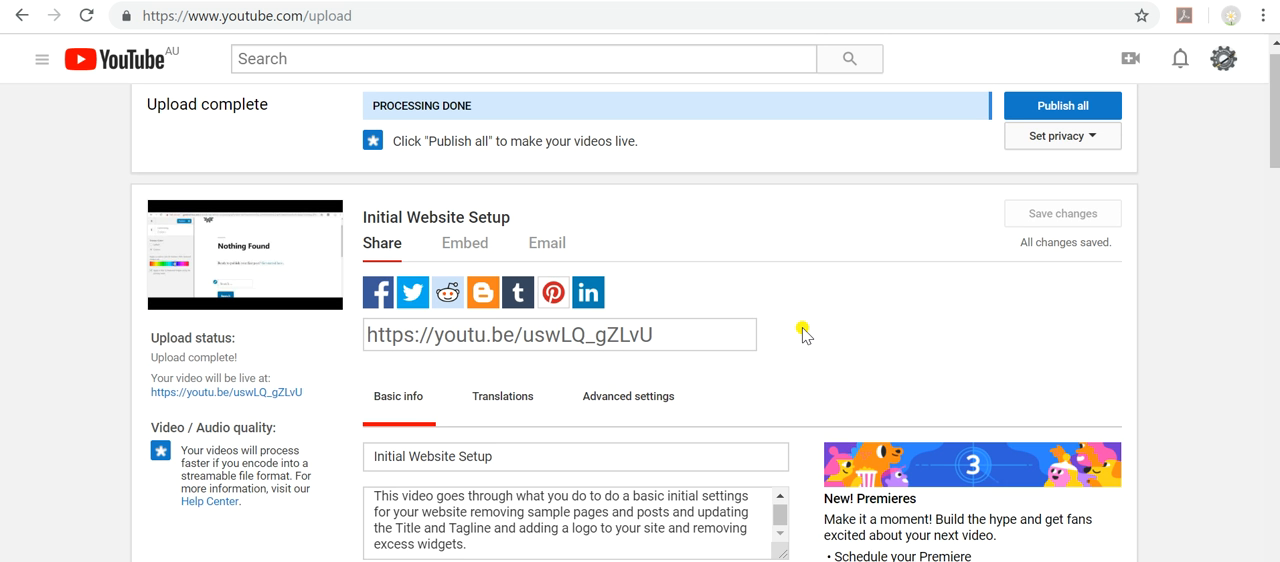
scroll(678, 358, down, 10)
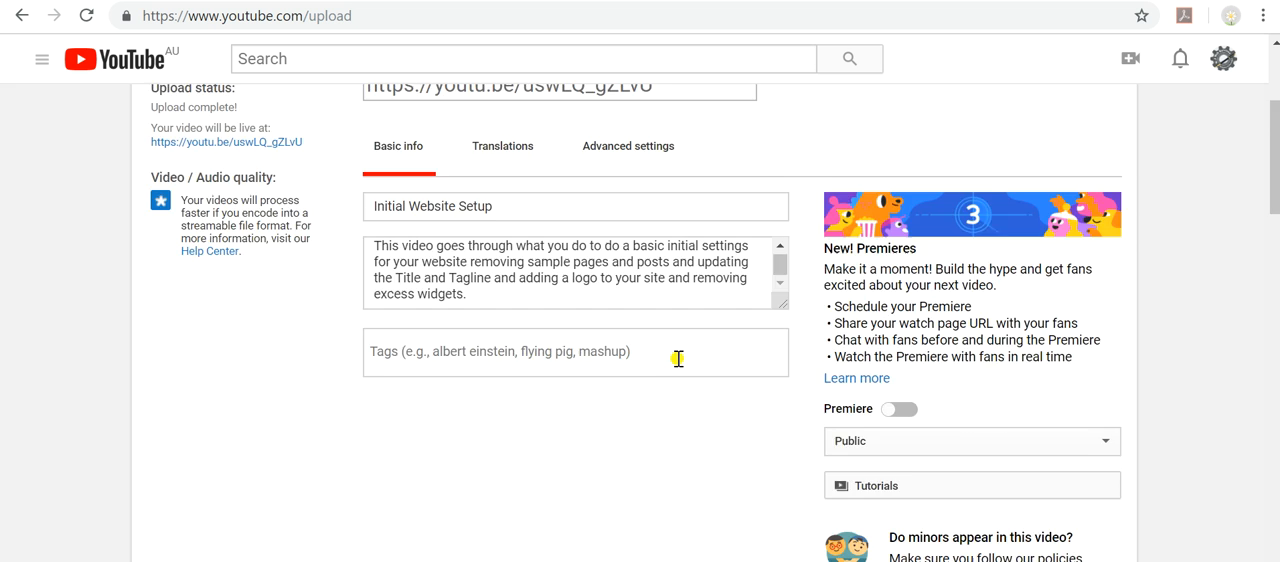
scroll(678, 358, down, 5)
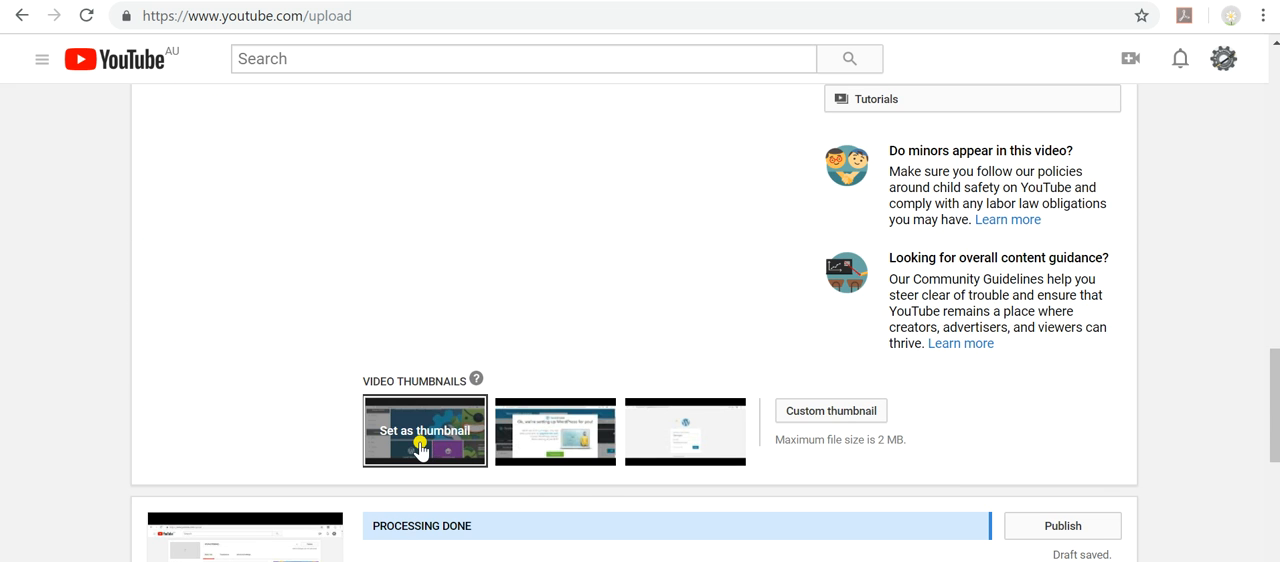
click(420, 448)
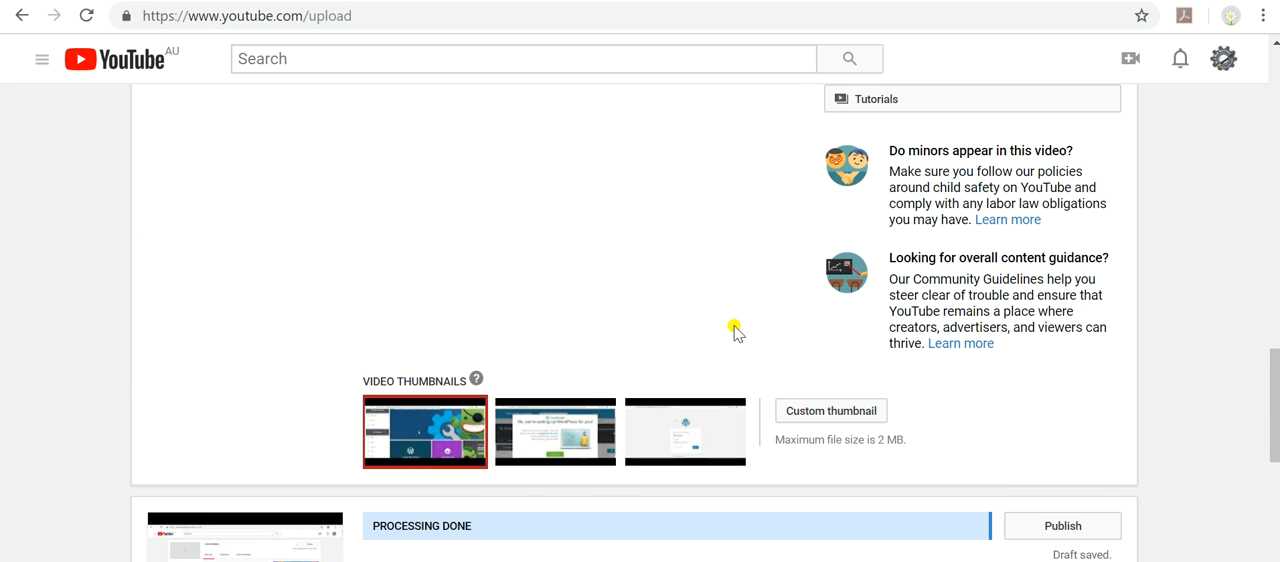
scroll(747, 323, up, 5)
scroll(1031, 206, up, 2)
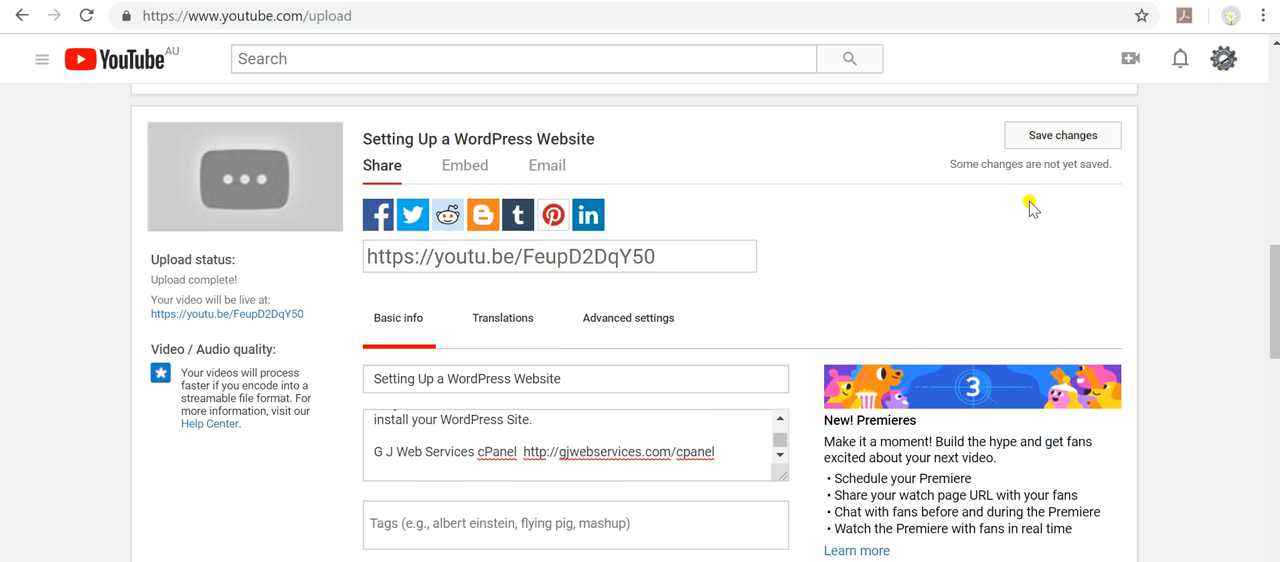
click(1064, 278)
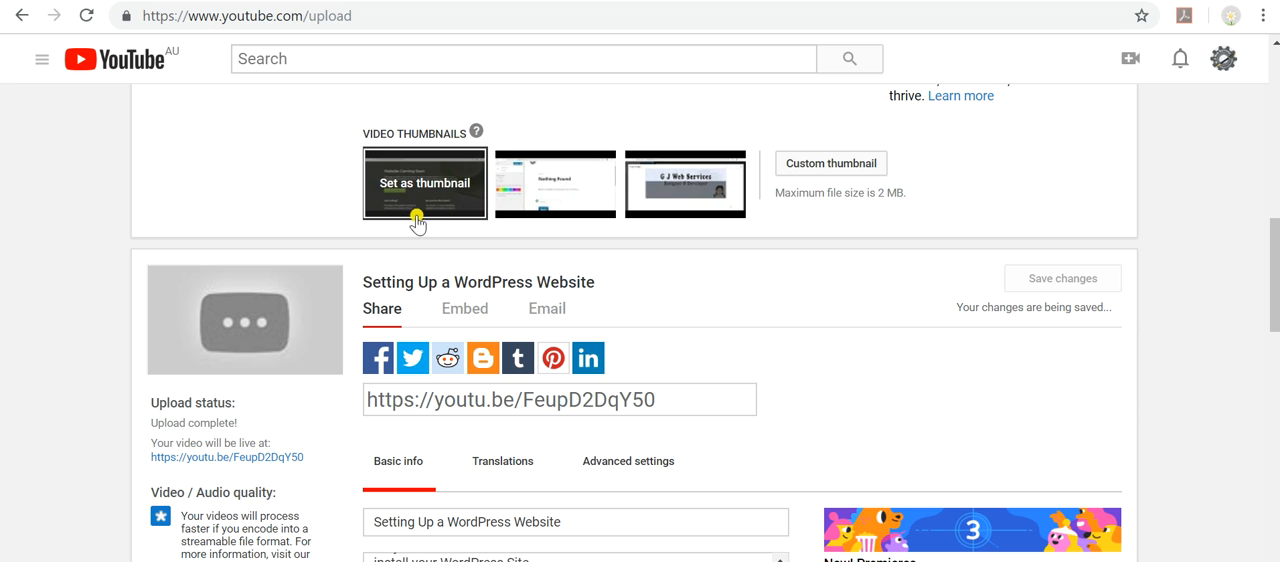
Set the second suggested thumbnail for the Initial Website Setup video and save its changes.
mouse_move(585, 200)
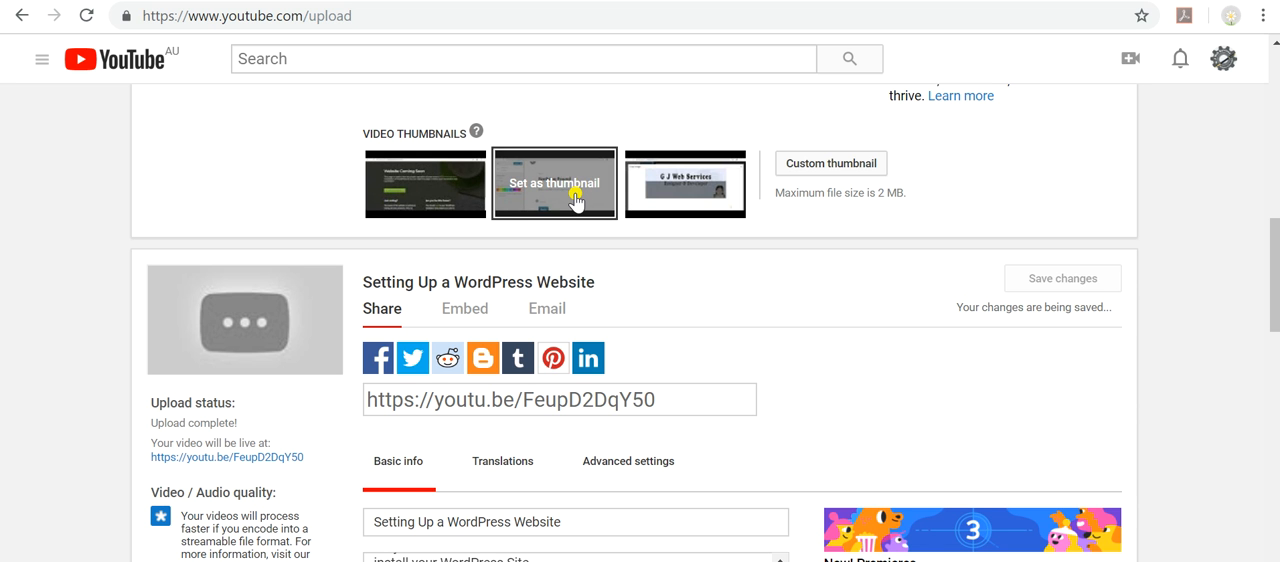
click(554, 183)
scroll(814, 318, up, 2)
scroll(820, 312, down, 6)
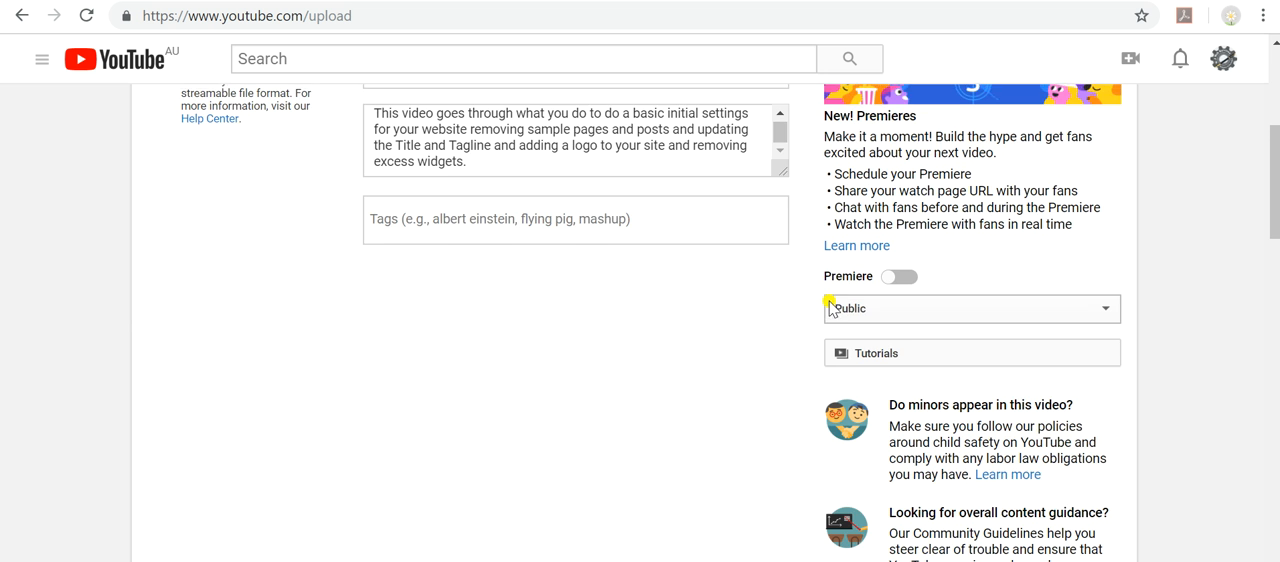
scroll(830, 308, up, 5)
click(1063, 232)
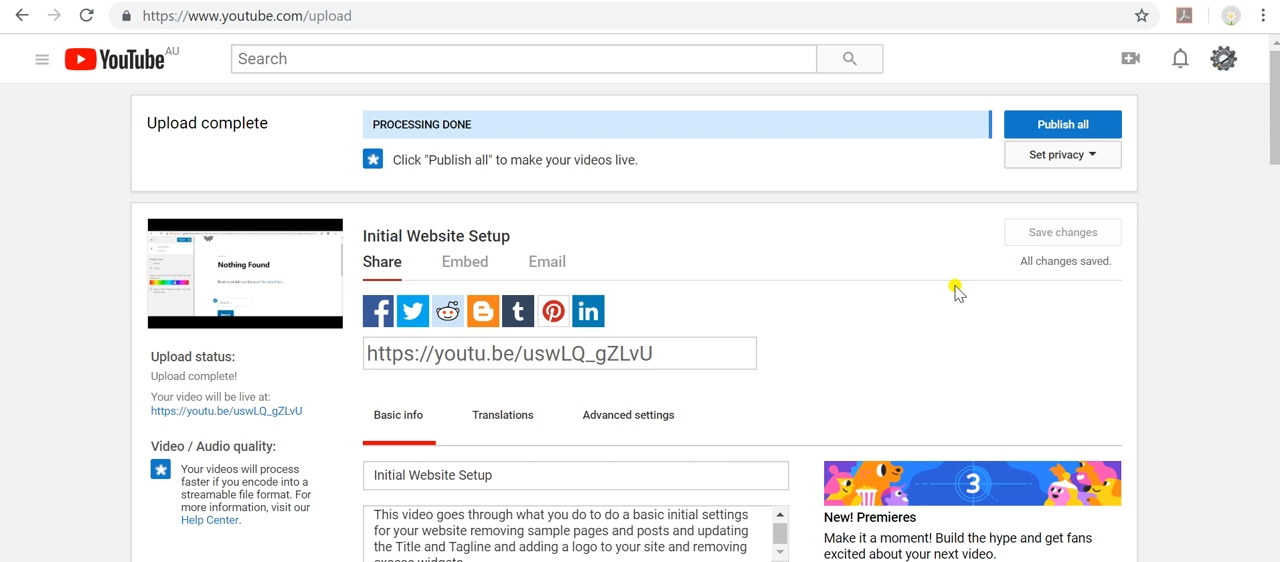
Set the second suggested thumbnail for the Uploading a video to YouTube video.
scroll(815, 366, down, 10)
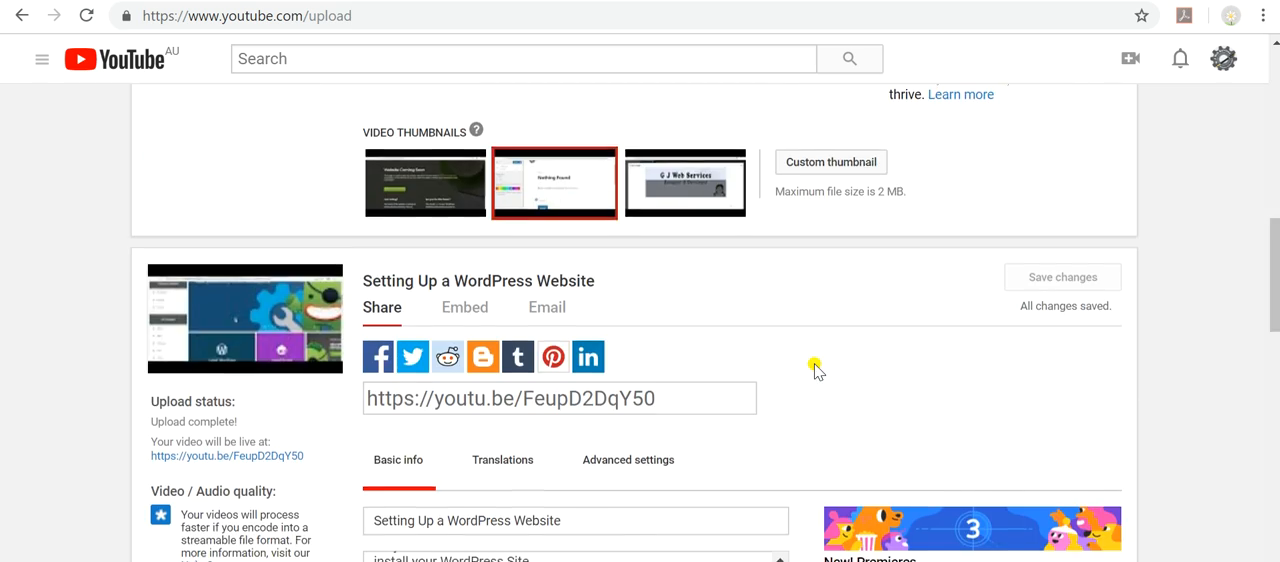
scroll(815, 370, down, 10)
scroll(796, 378, down, 4)
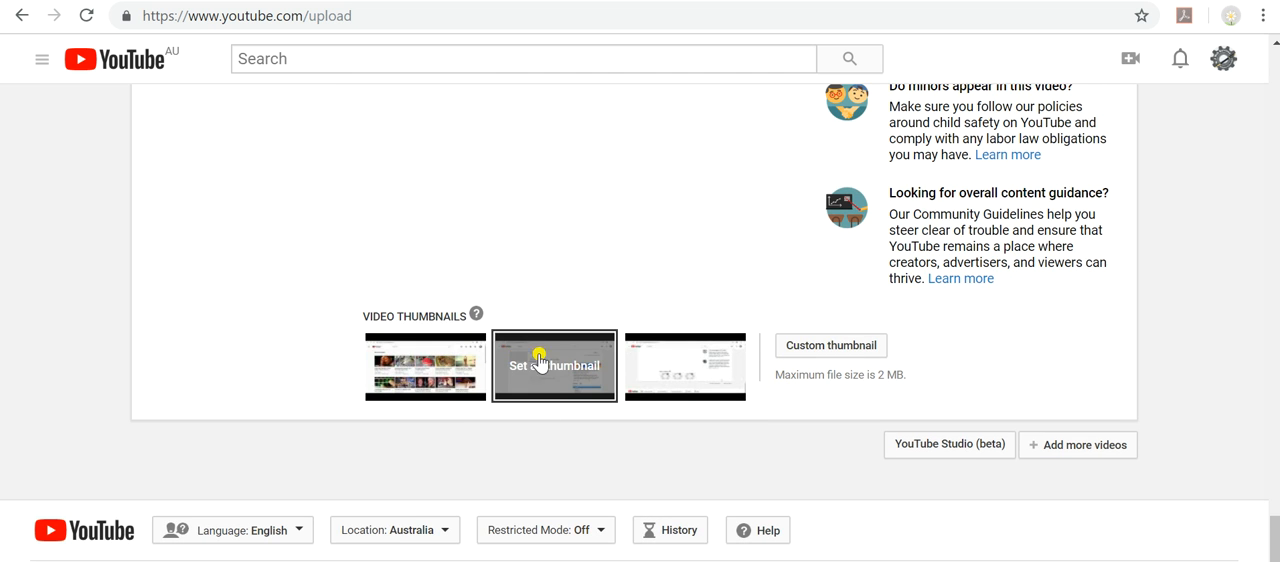
click(613, 383)
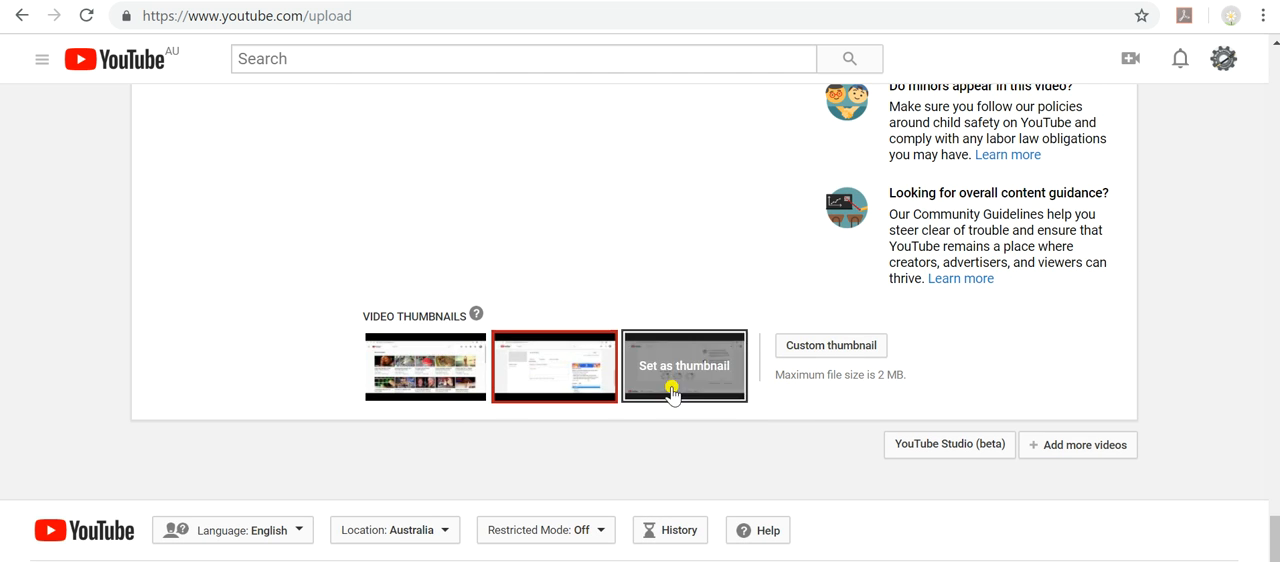
Add the Uploading a video to YouTube video to the Tutorials playlist.
scroll(920, 362, up, 5)
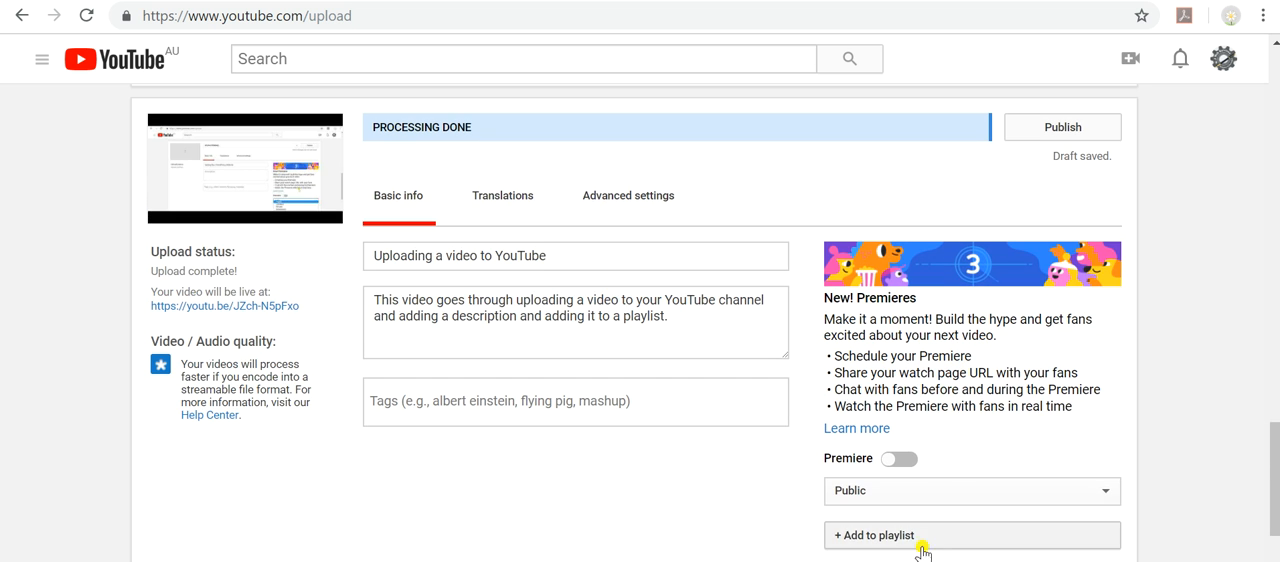
click(894, 543)
scroll(798, 497, down, 2)
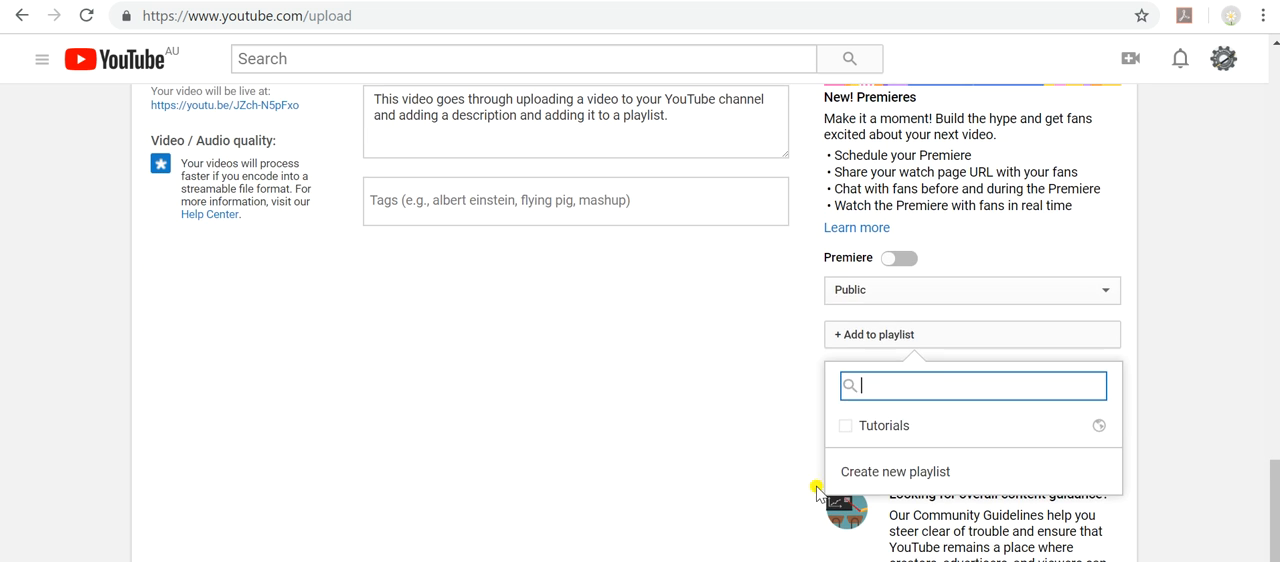
click(845, 426)
scroll(778, 434, up, 2)
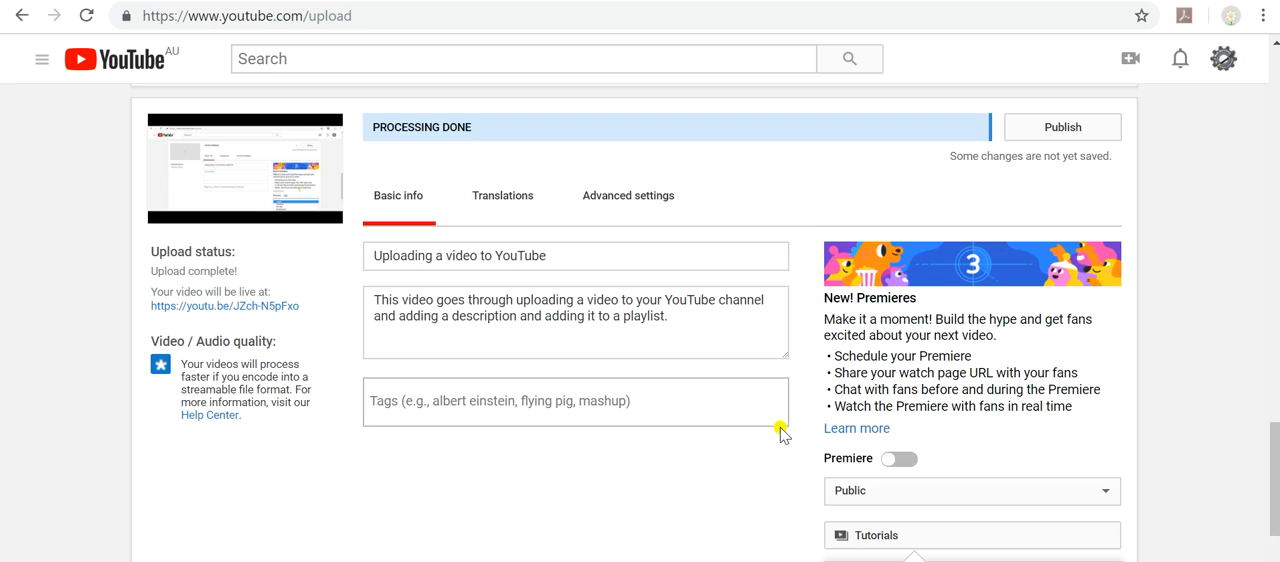
scroll(784, 415, up, 2)
scroll(810, 362, down, 4)
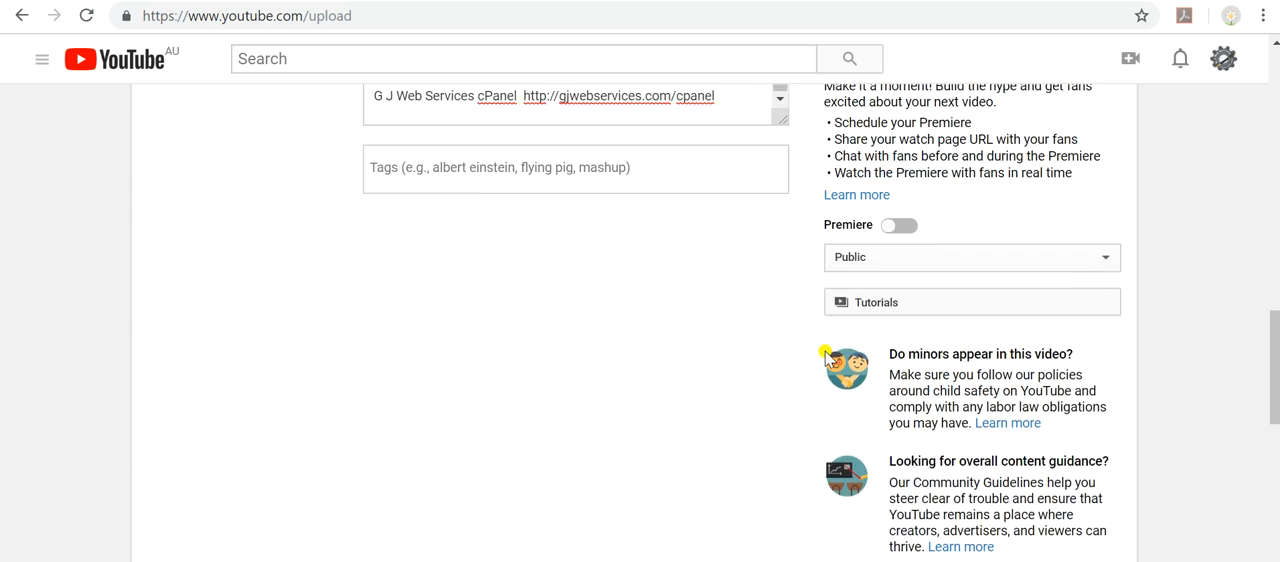
scroll(826, 358, up, 4)
scroll(980, 316, up, 11)
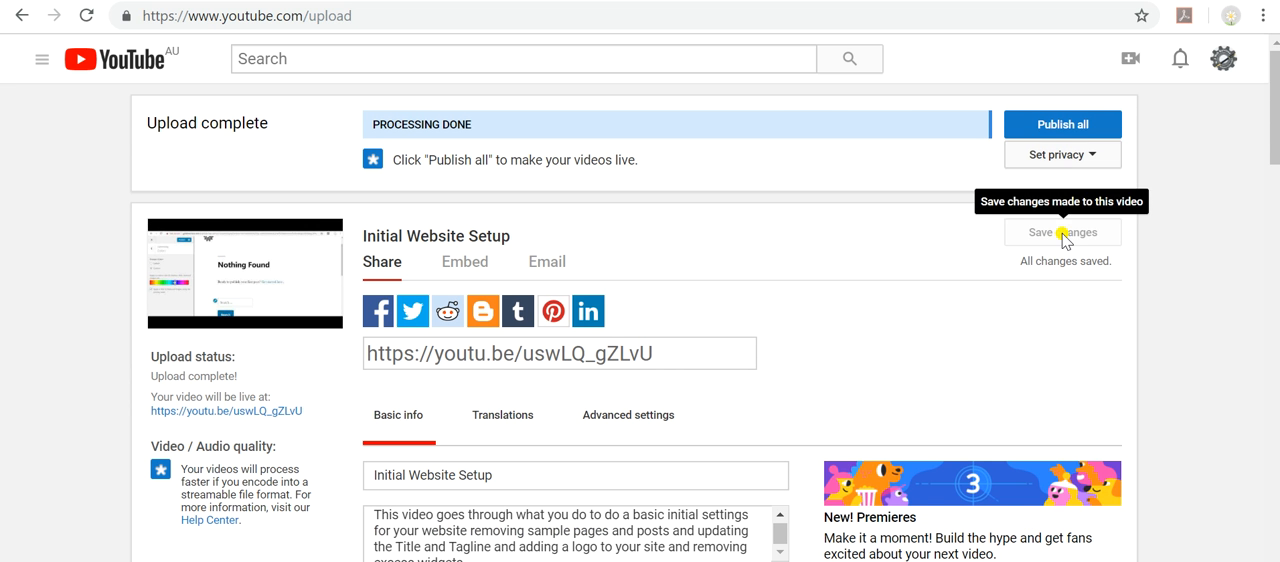
Publish all the uploaded videos on YouTube.
click(1060, 124)
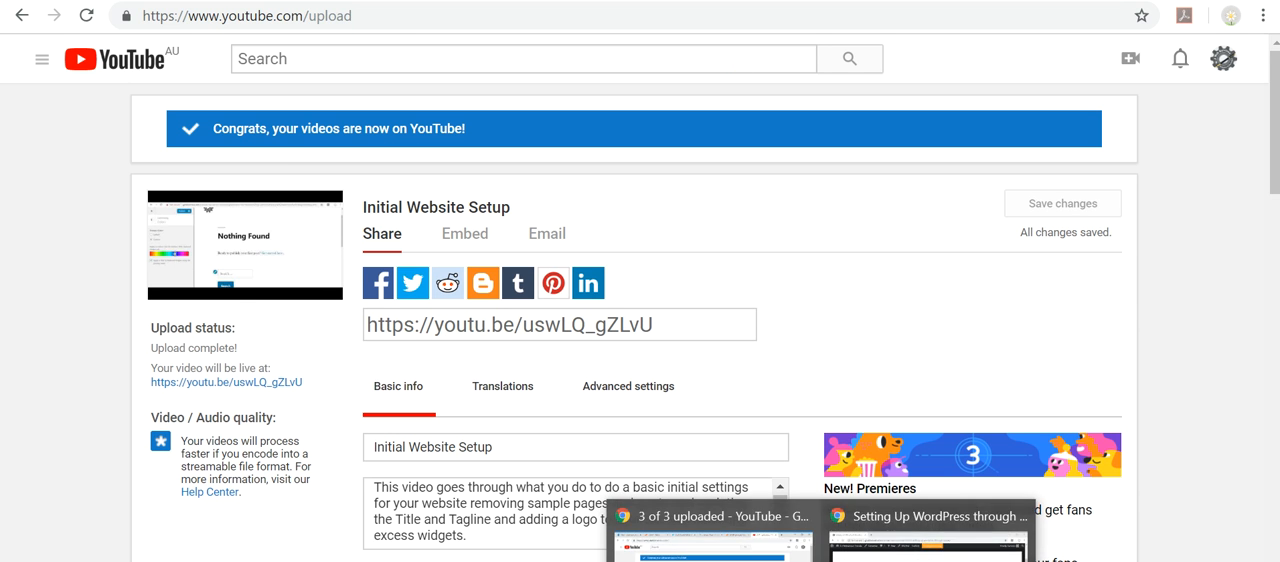
Switch to the published Setting Up WordPress through cPanel post, look over its embedded video, and start a new post.
click(860, 535)
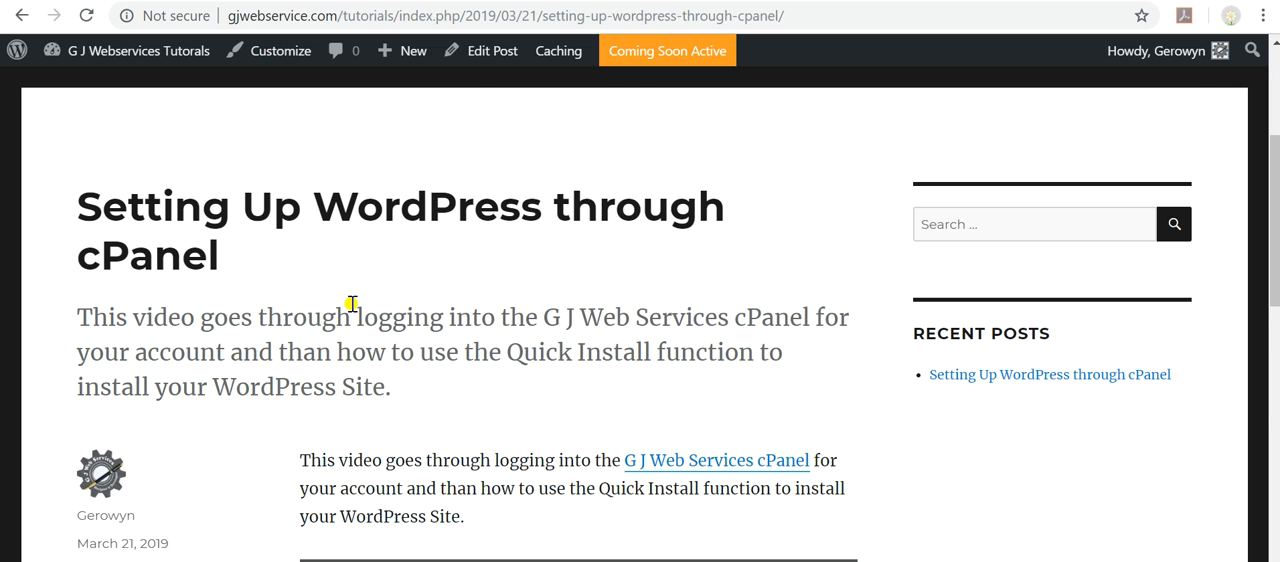
scroll(352, 304, down, 4)
scroll(352, 304, down, 2)
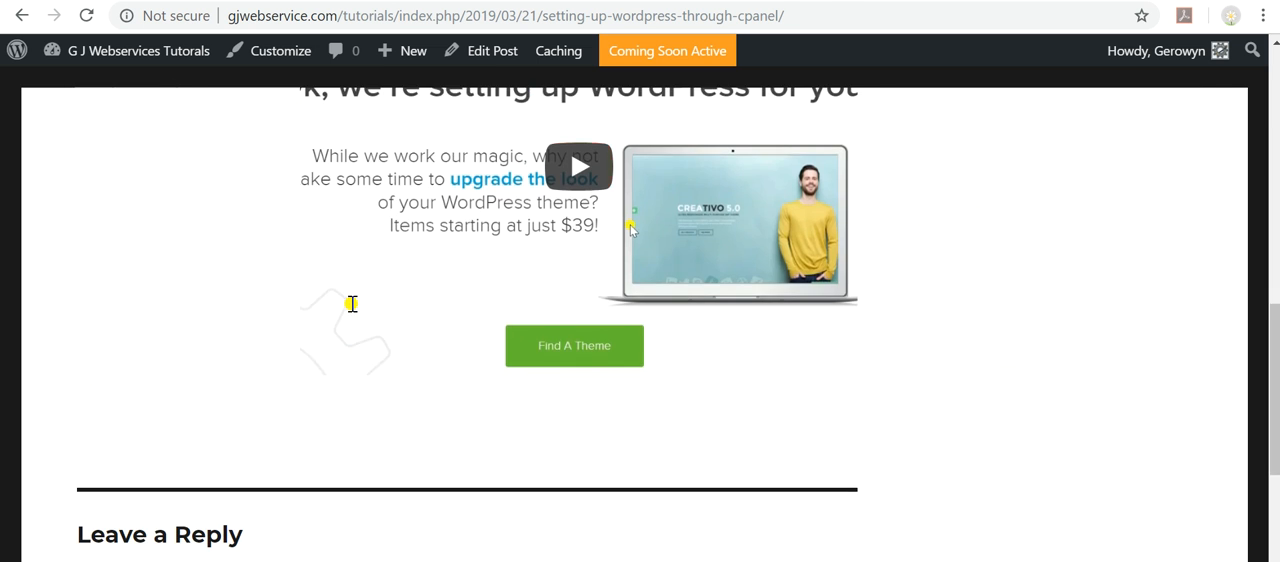
scroll(385, 403, down, 2)
scroll(383, 397, up, 8)
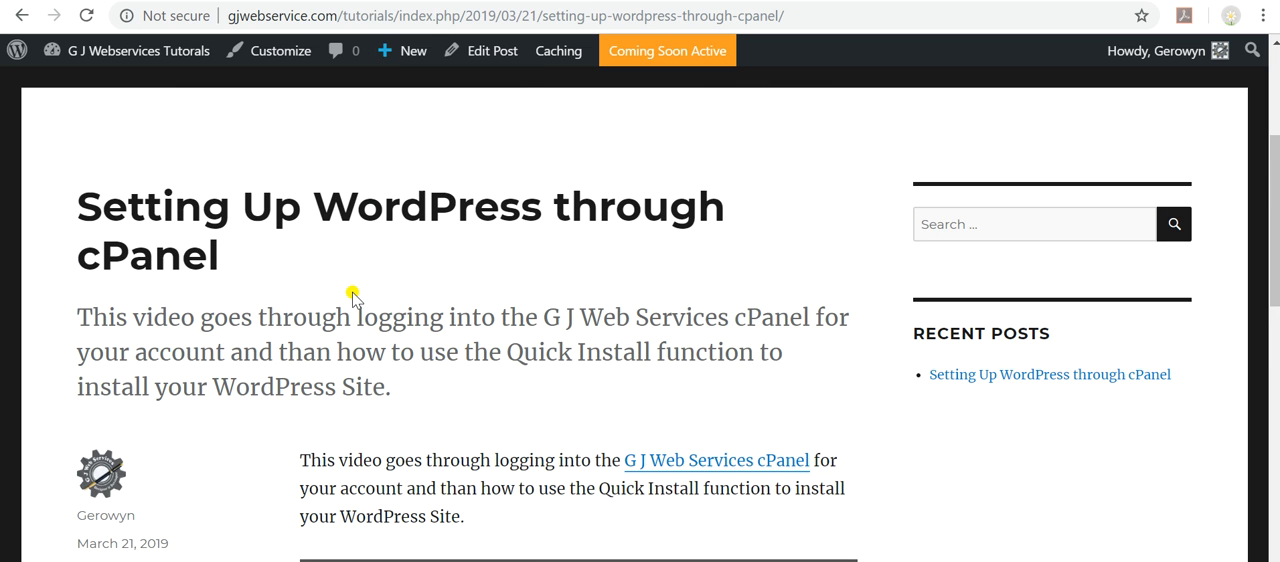
mouse_move(393, 58)
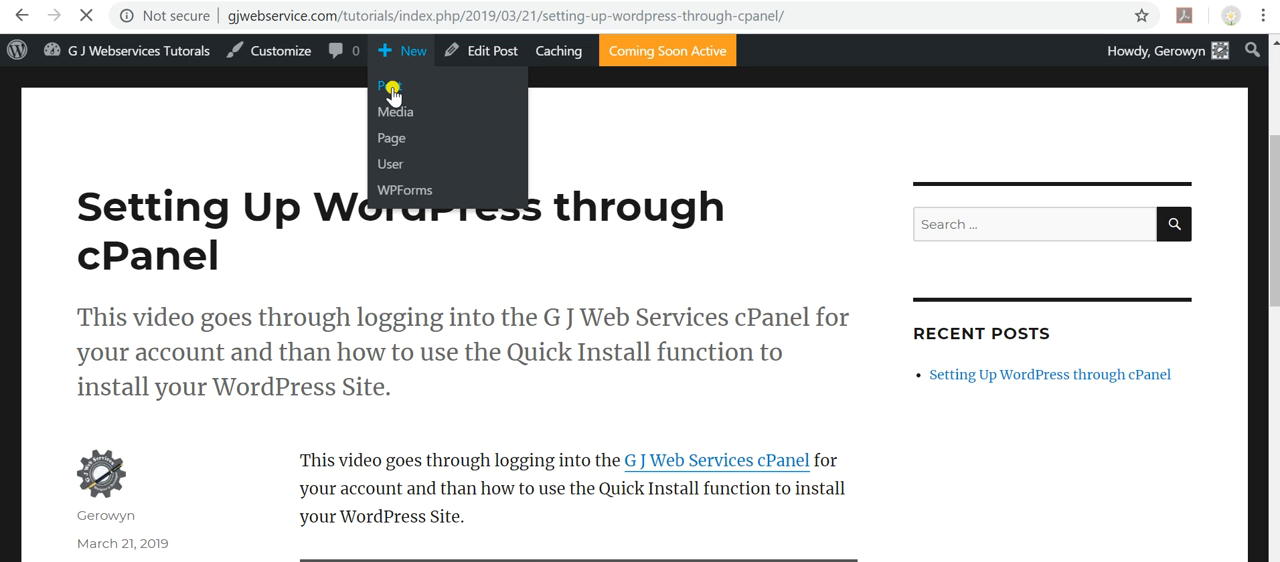
Copy the Initial Website Setup title from the YouTube upload page and paste it as the new WordPress post's title.
mouse_move(821, 561)
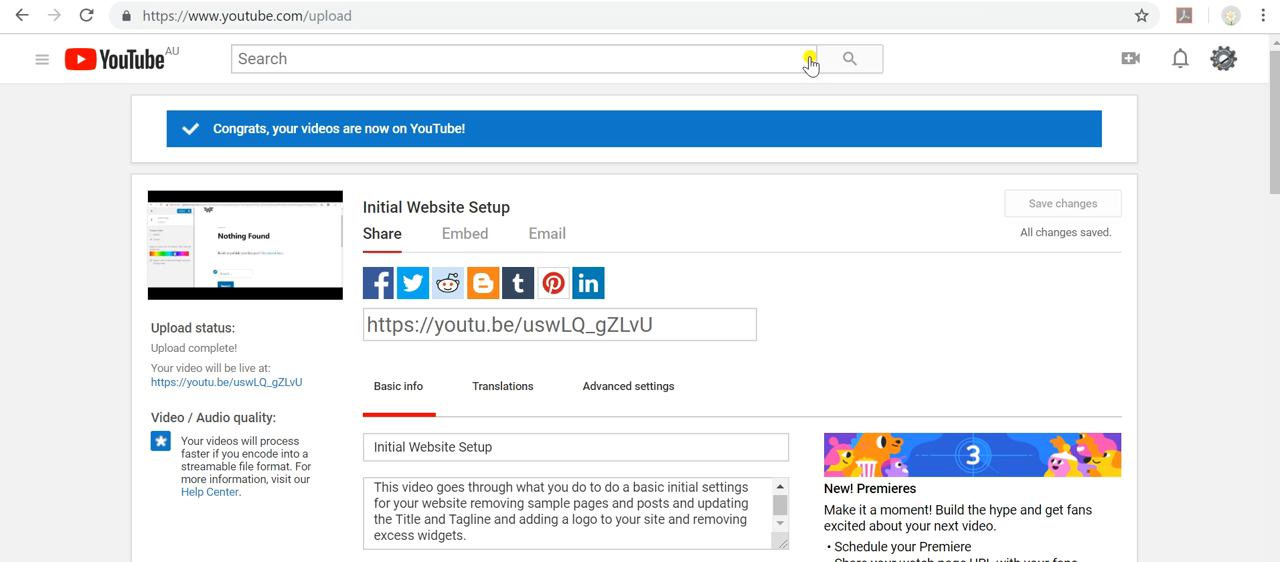
scroll(640, 306, up, 1)
drag(516, 216, 365, 208)
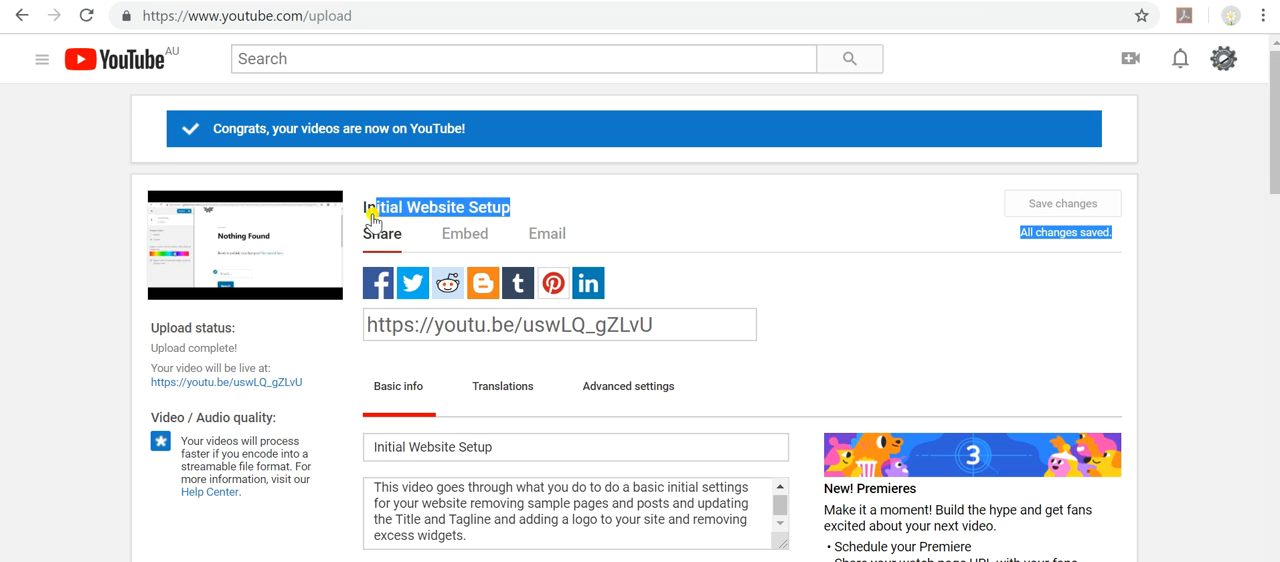
click(361, 218)
triple_click(362, 216)
key(alt+Tab)
click(426, 256)
text(Initial Website SetupAll changes saved.)
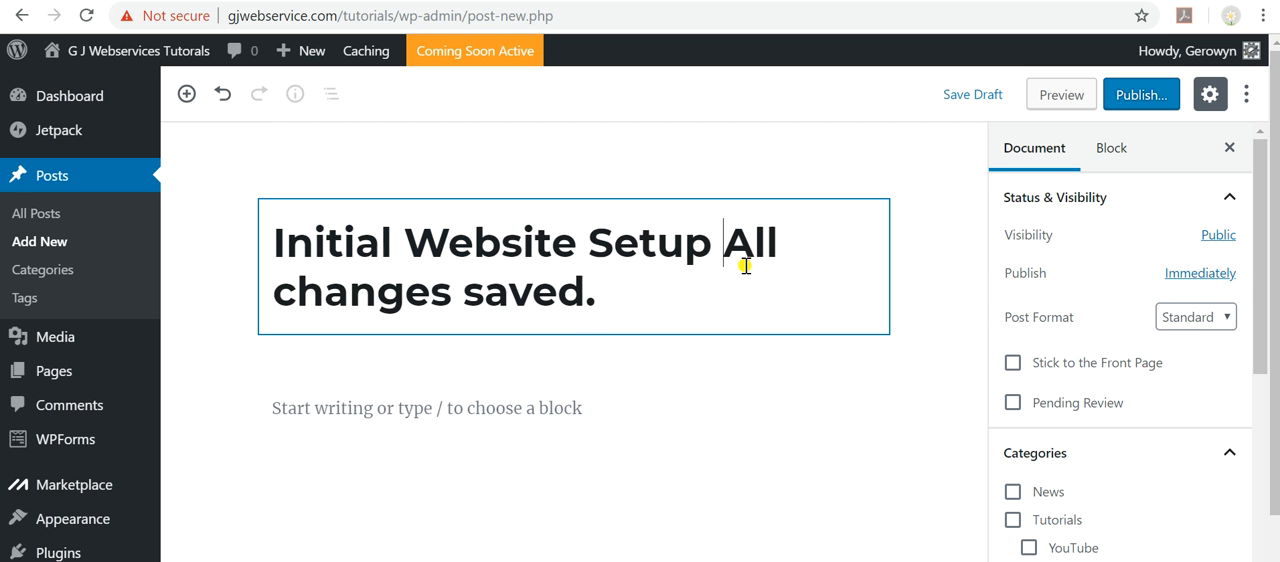
Copy the Initial Website Setup video's description from YouTube and paste it as the post's first paragraph in WordPress.
click(443, 408)
click(967, 2)
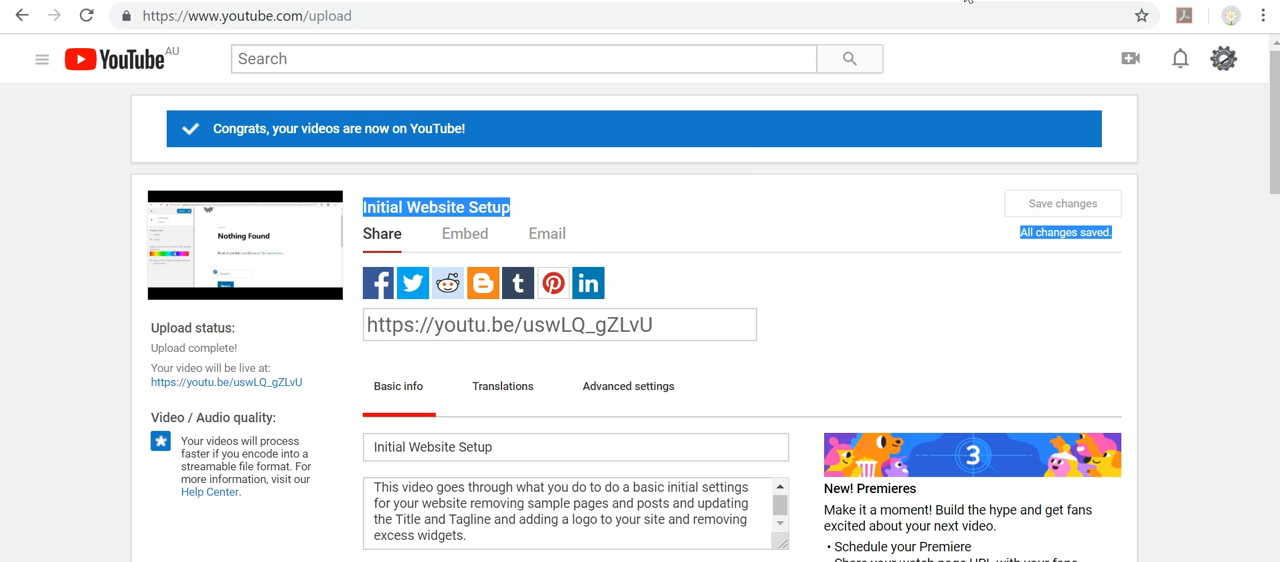
scroll(480, 440, down, 2)
click(480, 440)
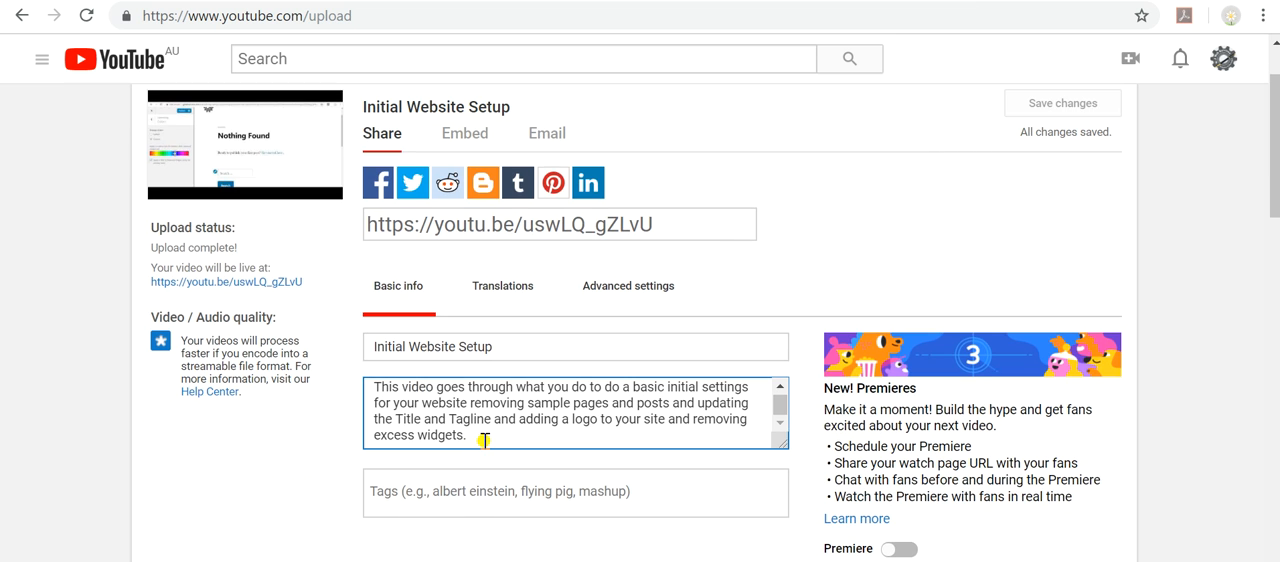
key(ctrl+a)
key(ctrl+c)
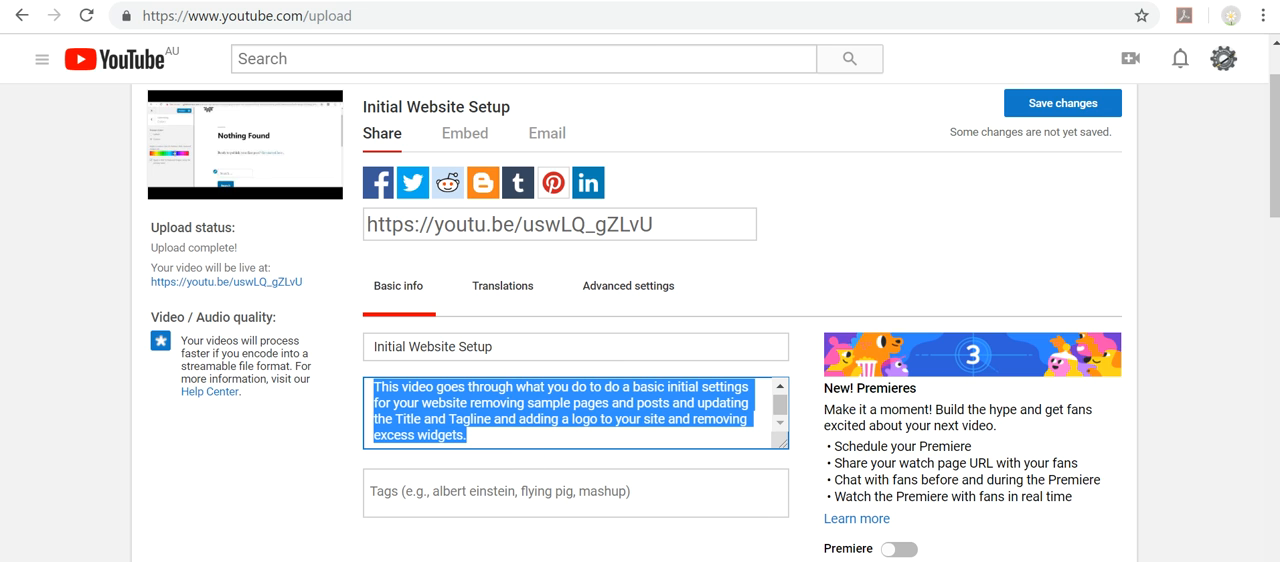
click(425, 1)
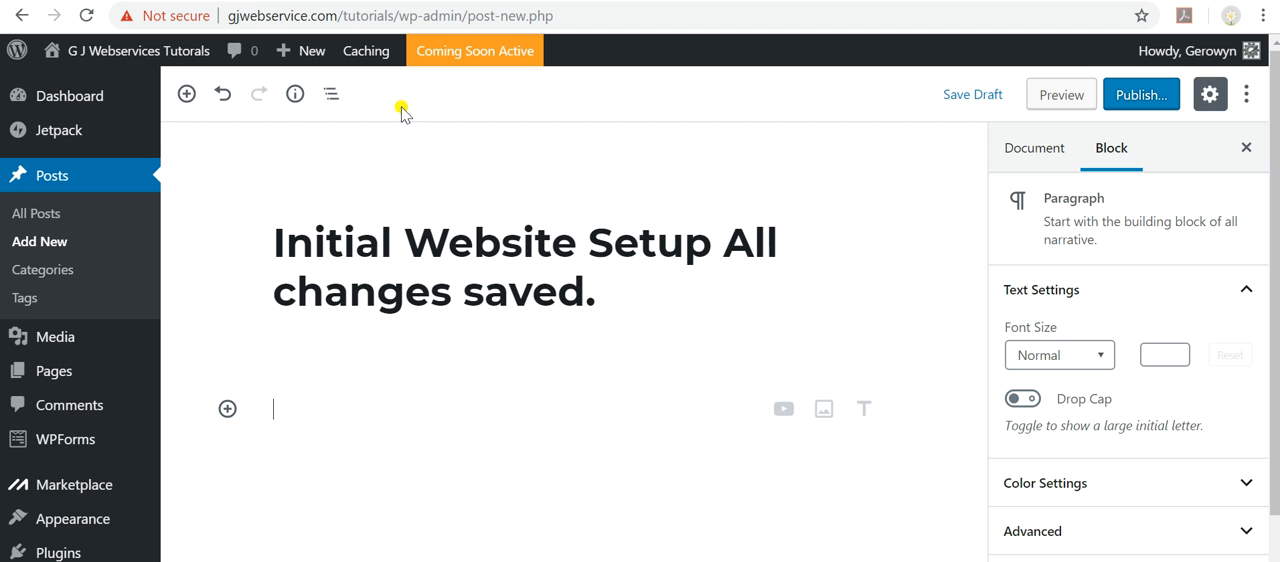
click(305, 414)
key(ctrl+v)
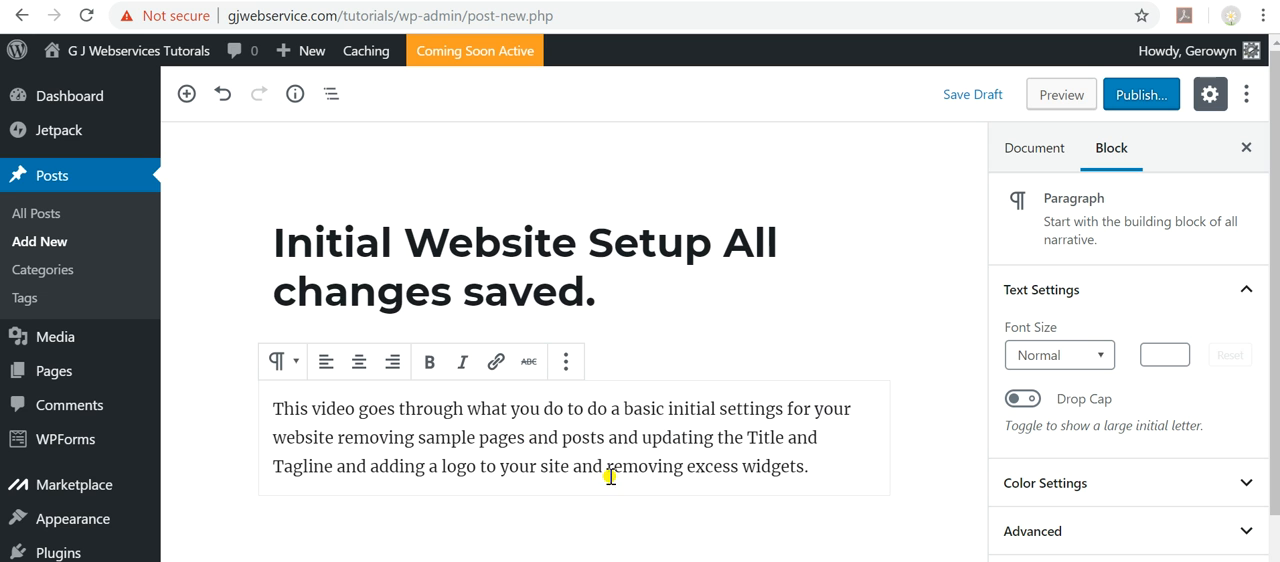
Add a YouTube embed block below the description paragraph.
scroll(515, 490, down, 2)
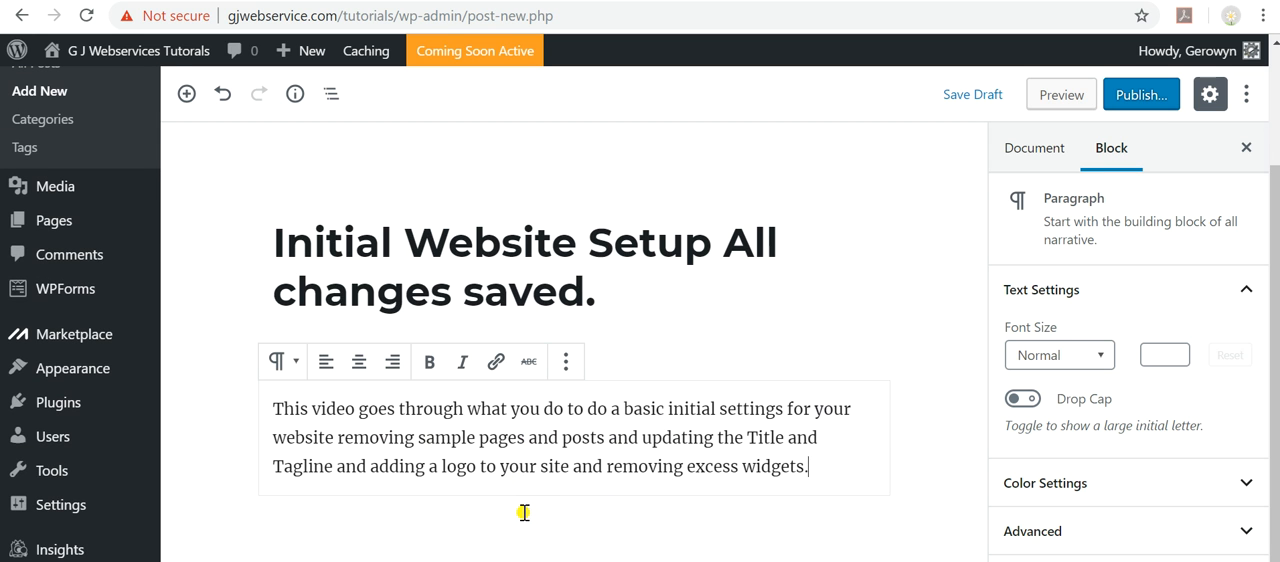
click(186, 93)
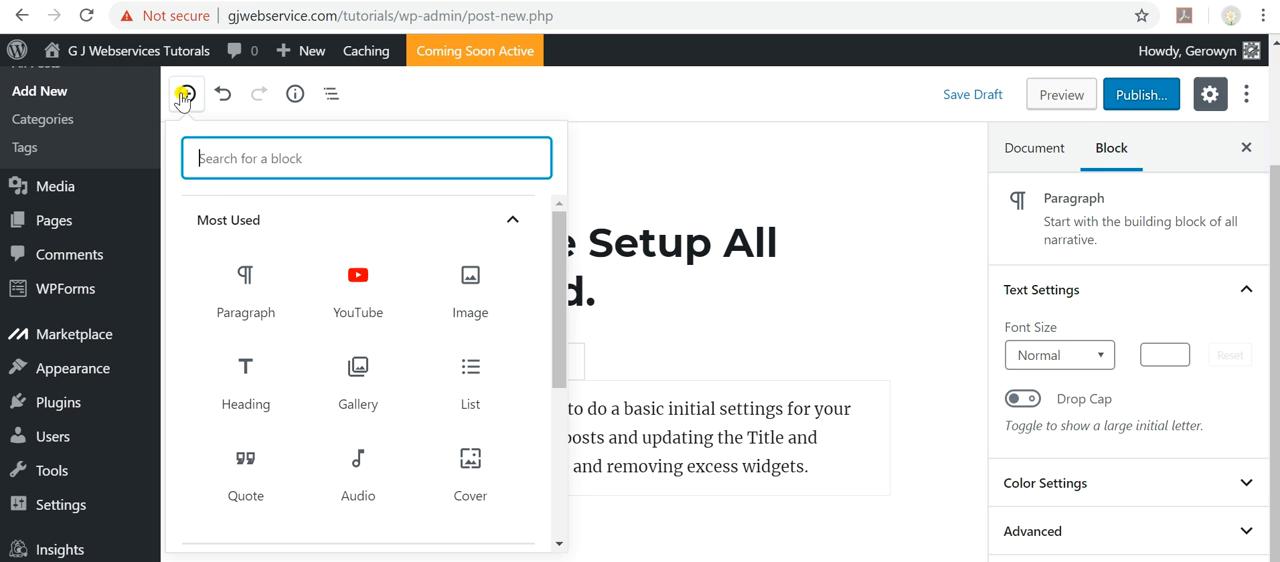
click(358, 281)
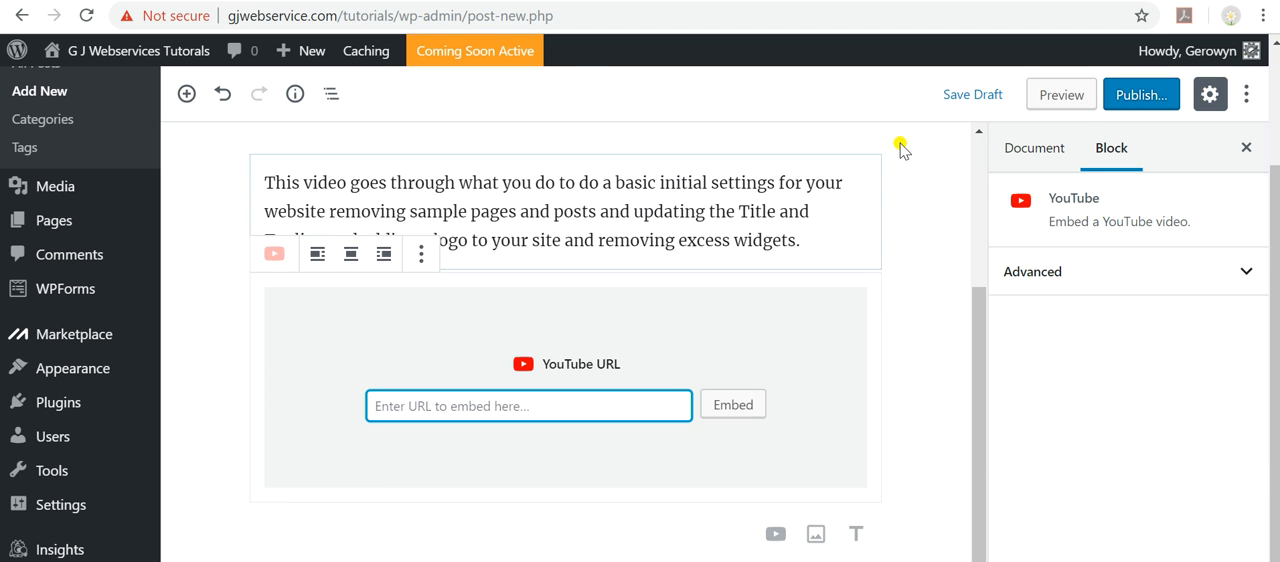
Switch to the YouTube upload page, open the Initial Website Setup video's link in a new tab, and pause its playback.
click(1003, 0)
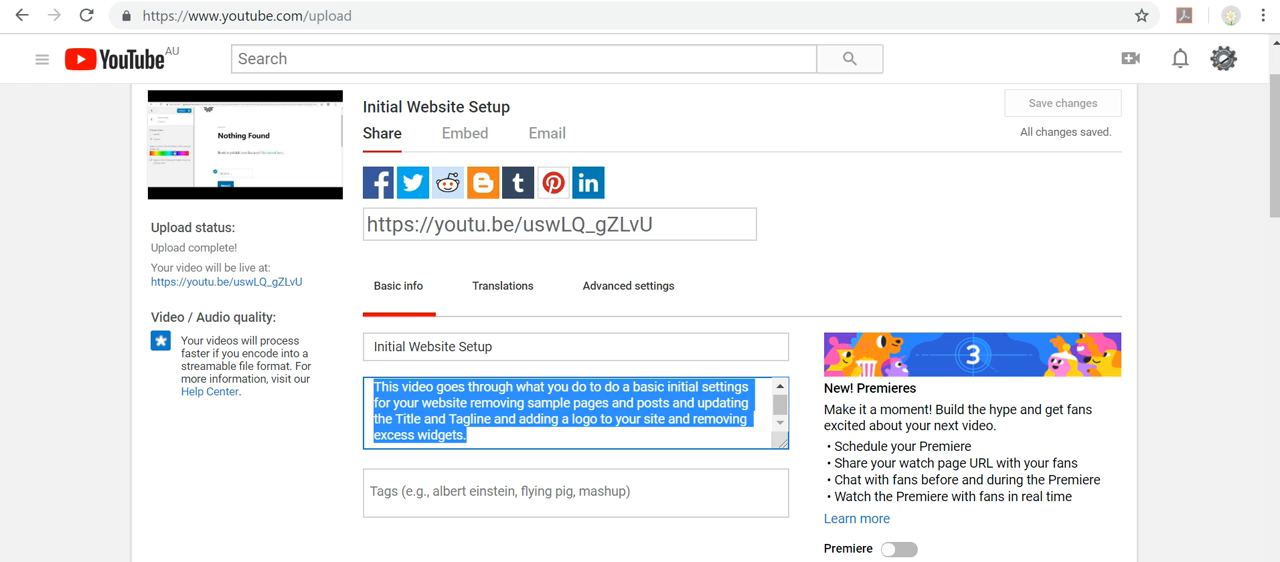
right_click(201, 291)
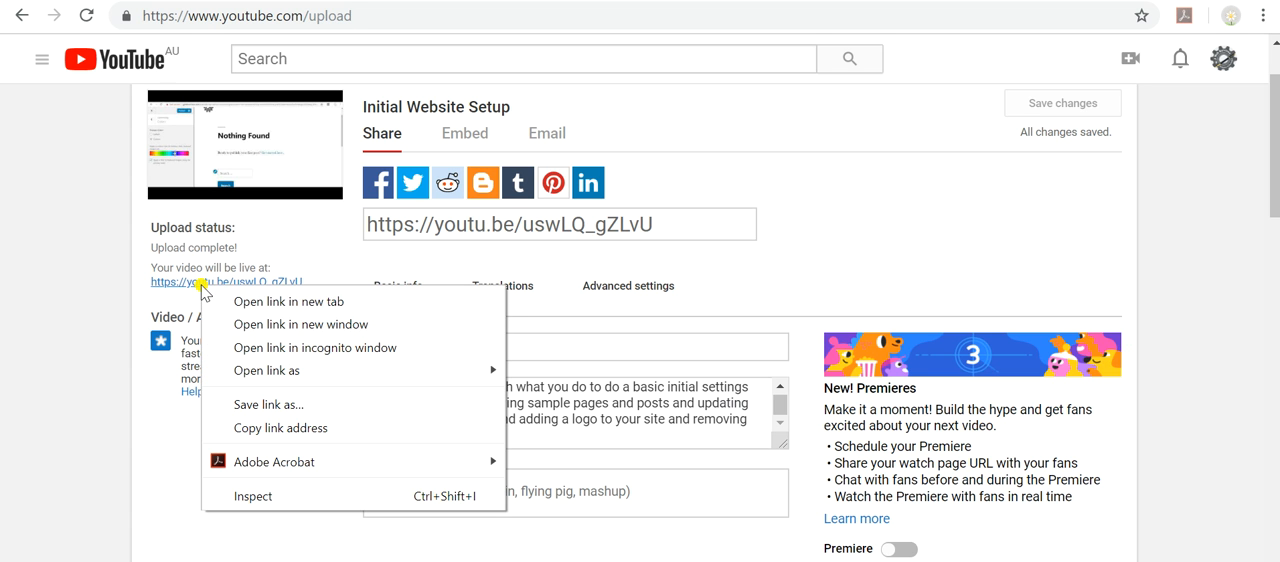
click(262, 298)
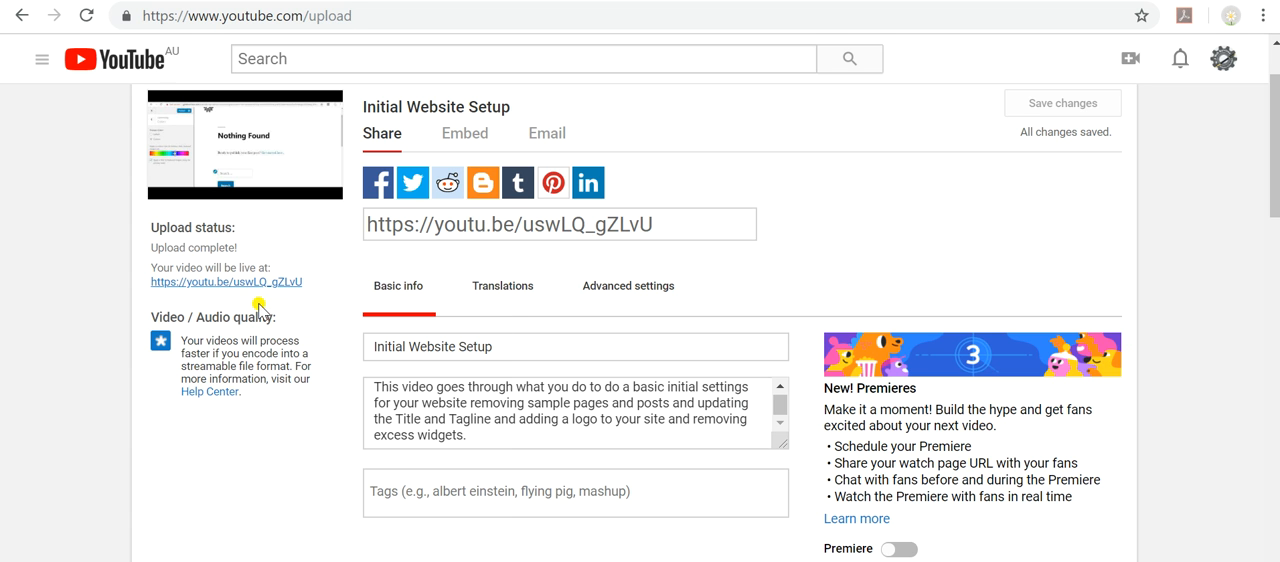
click(987, 0)
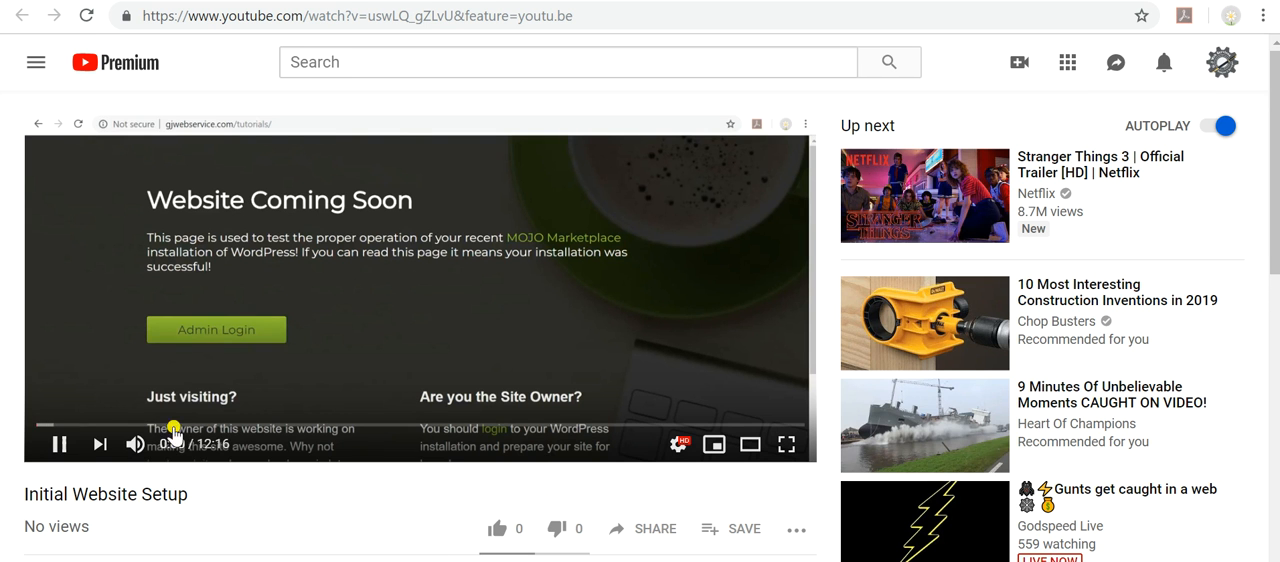
click(59, 443)
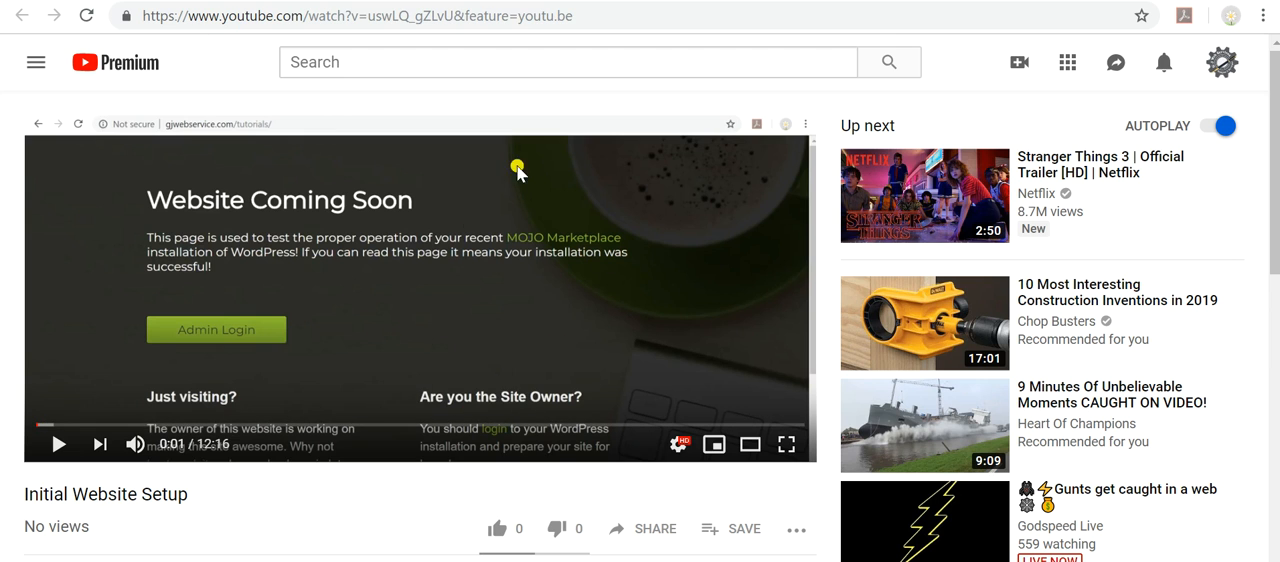
Copy the share link of the Initial Website Setup video and close the share dialog.
click(331, 17)
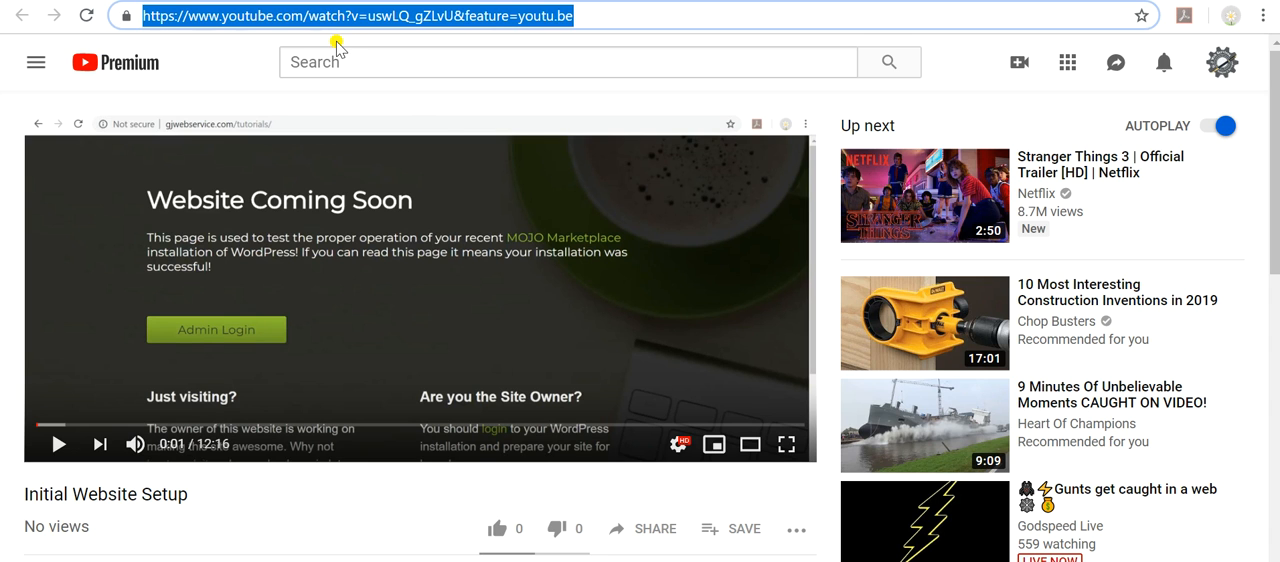
click(654, 529)
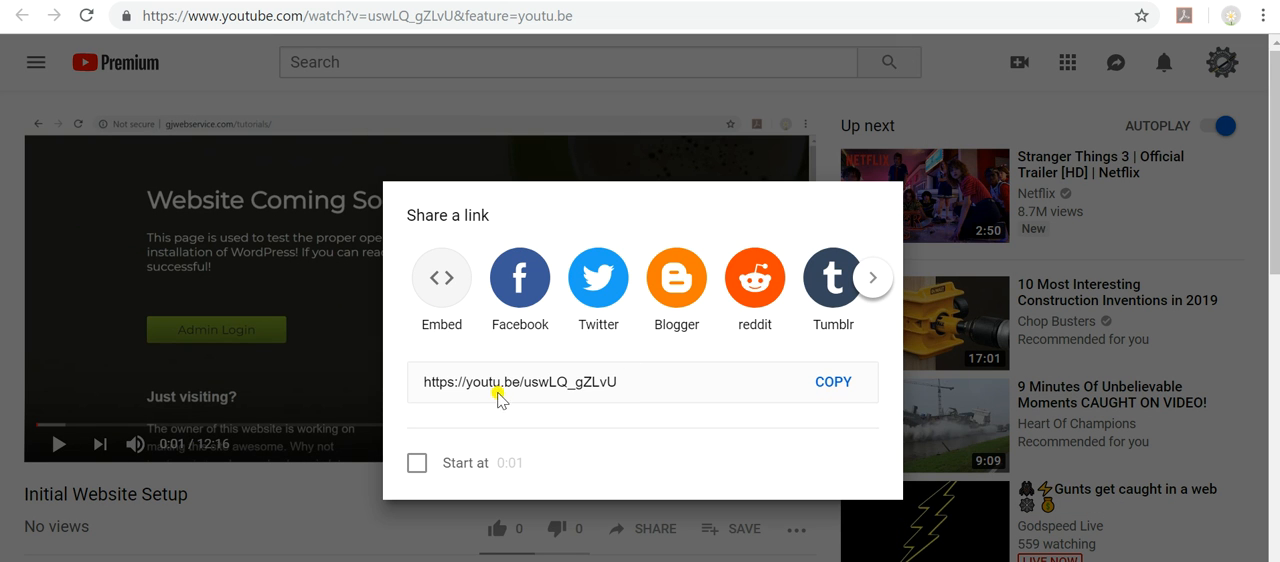
click(833, 385)
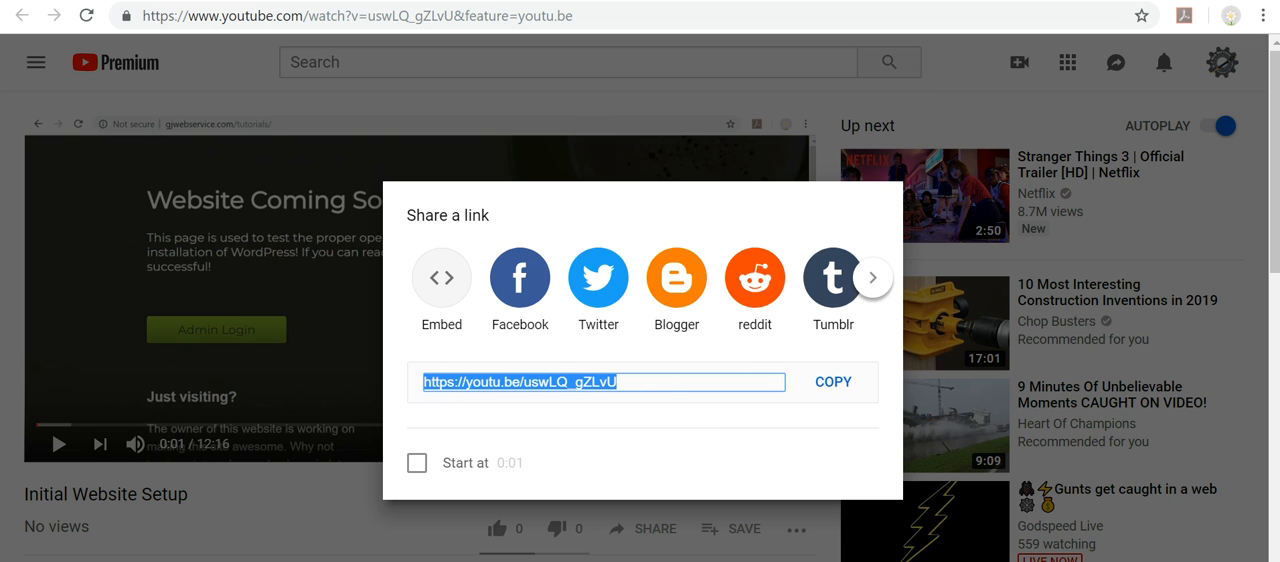
key(Escape)
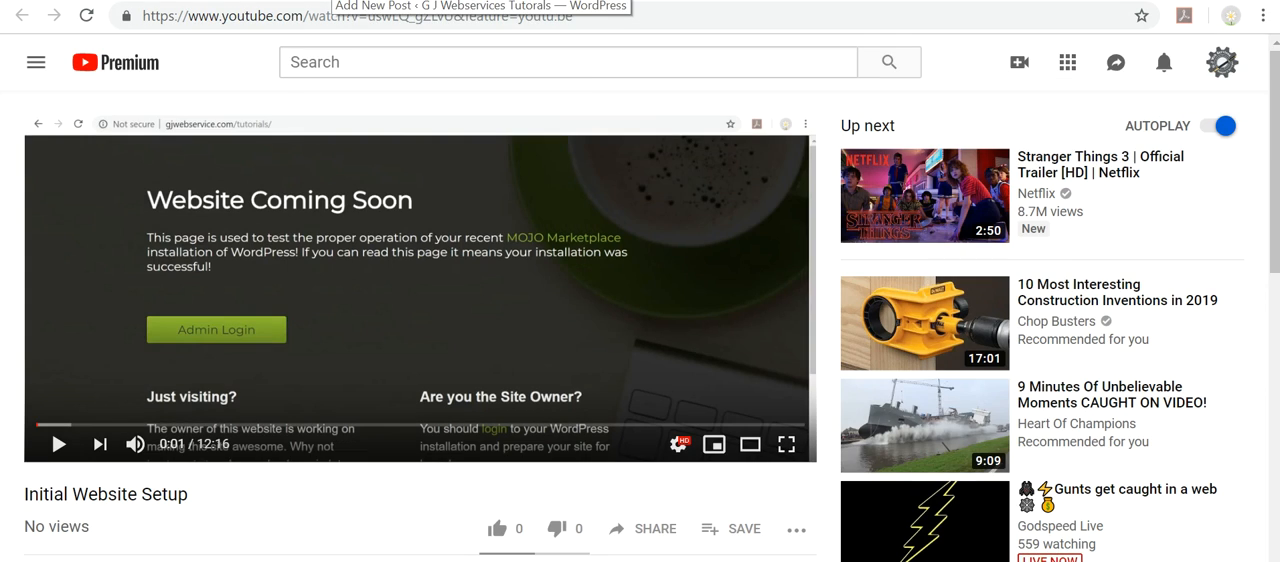
Return to the new WordPress post and embed the video in the YouTube block using the copied link.
click(335, 1)
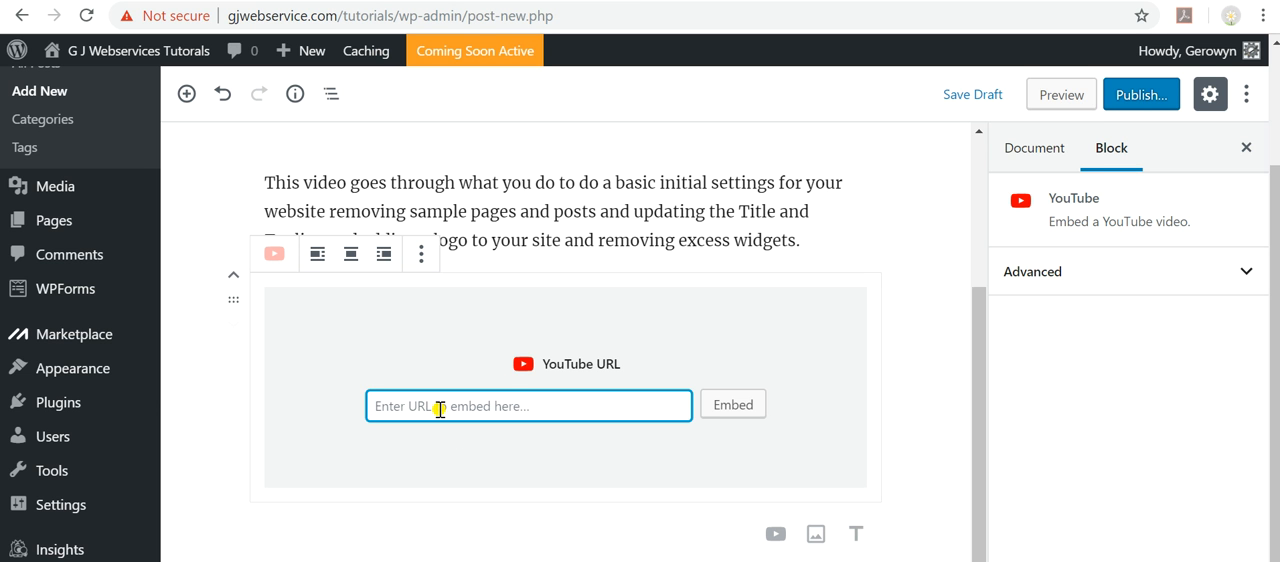
key(ctrl+v)
click(748, 406)
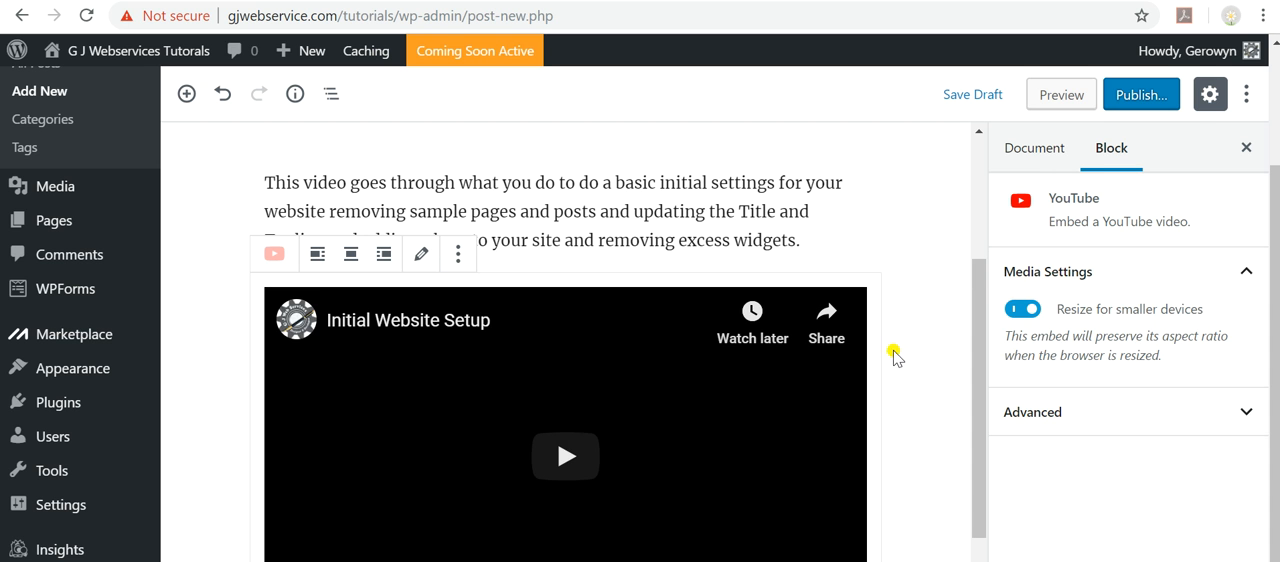
scroll(895, 291, down, 2)
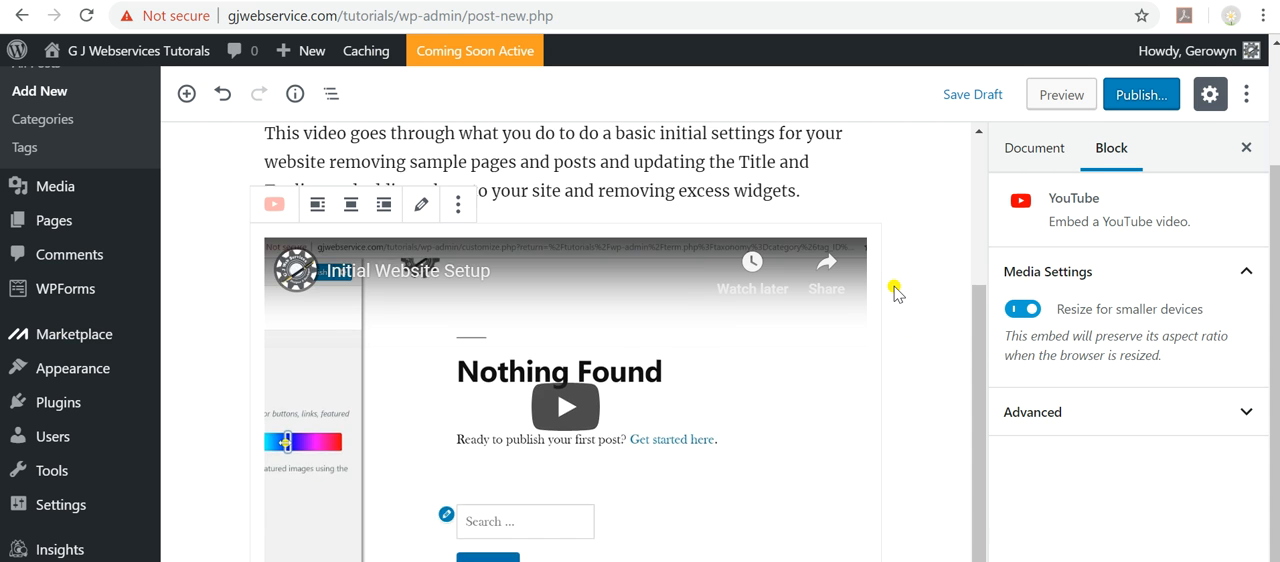
scroll(895, 291, up, 2)
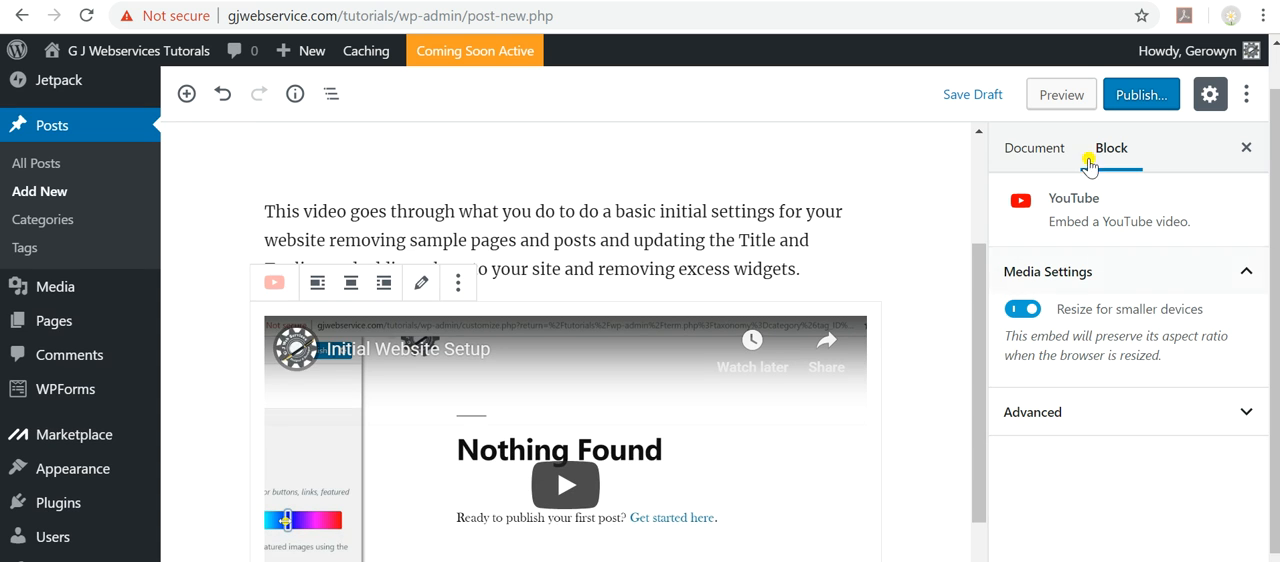
Assign the post to the News, Tutorials, YouTube and WordPress categories in the document settings.
click(1022, 163)
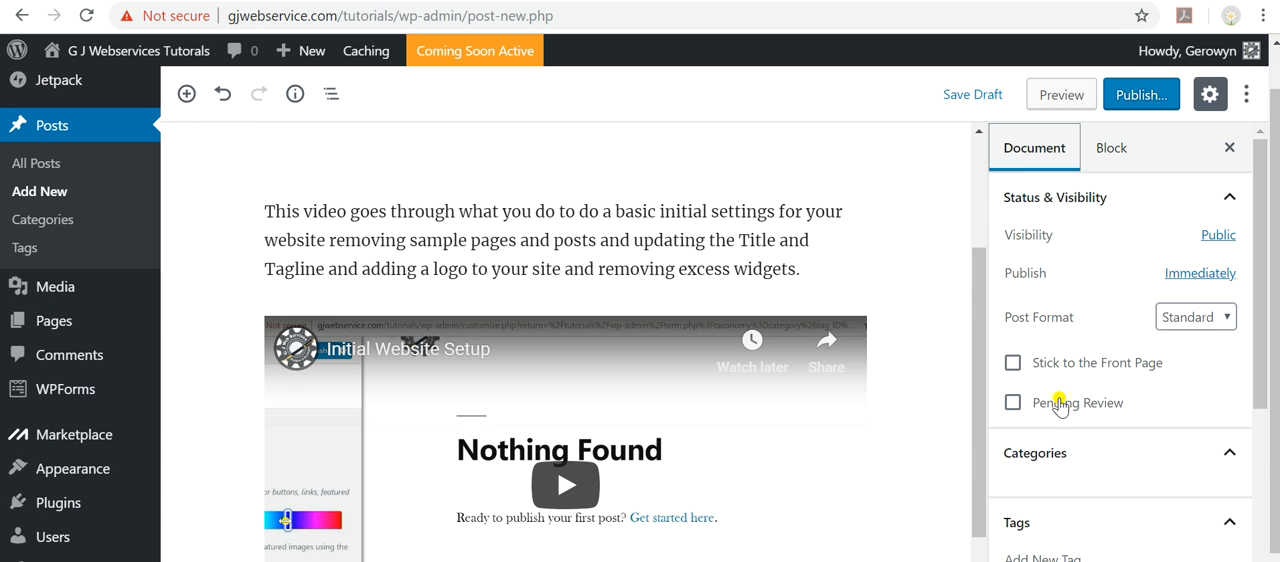
scroll(1063, 410, down, 1)
click(1060, 358)
click(1013, 391)
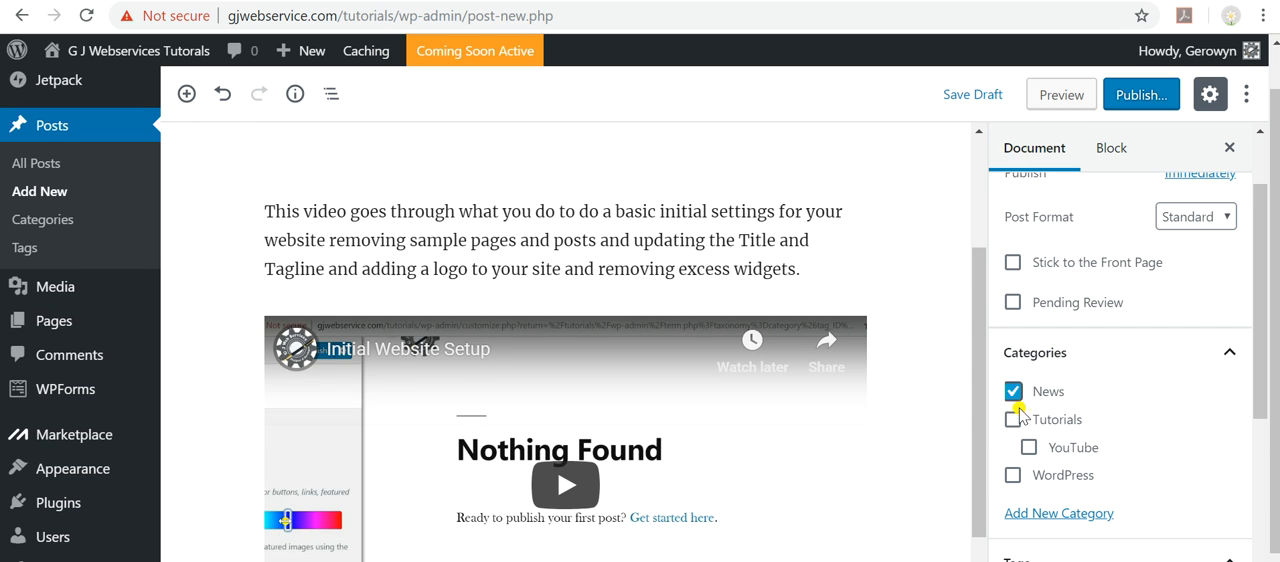
click(1013, 419)
click(1027, 448)
click(1013, 475)
scroll(1120, 426, down, 1)
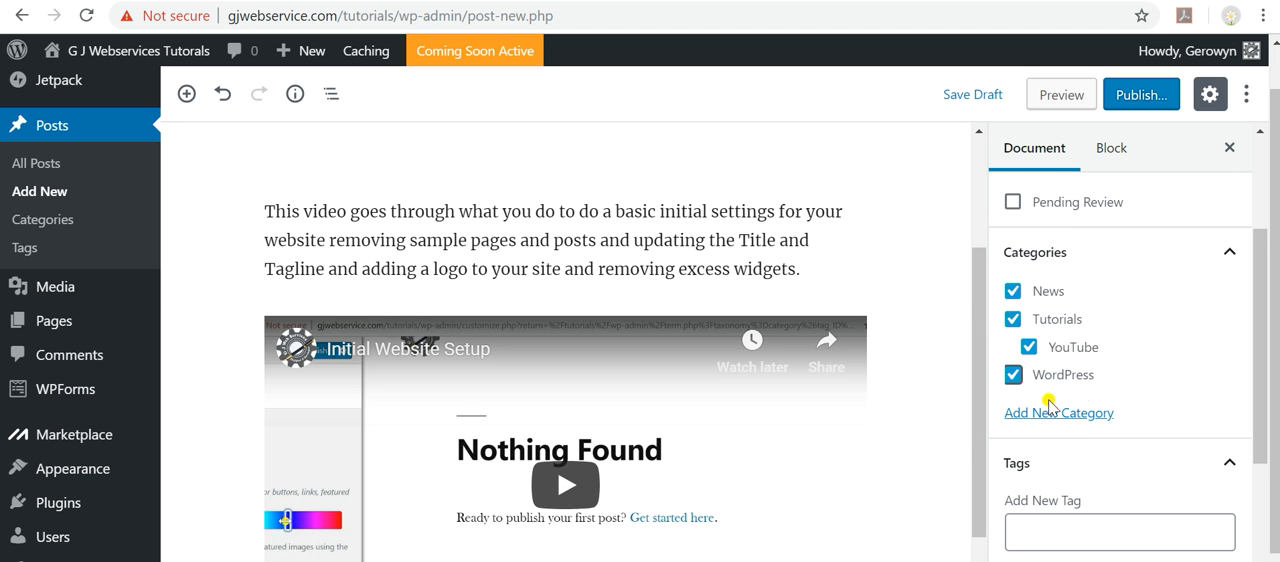
scroll(1057, 432, down, 2)
scroll(1063, 402, up, 2)
scroll(1030, 300, down, 2)
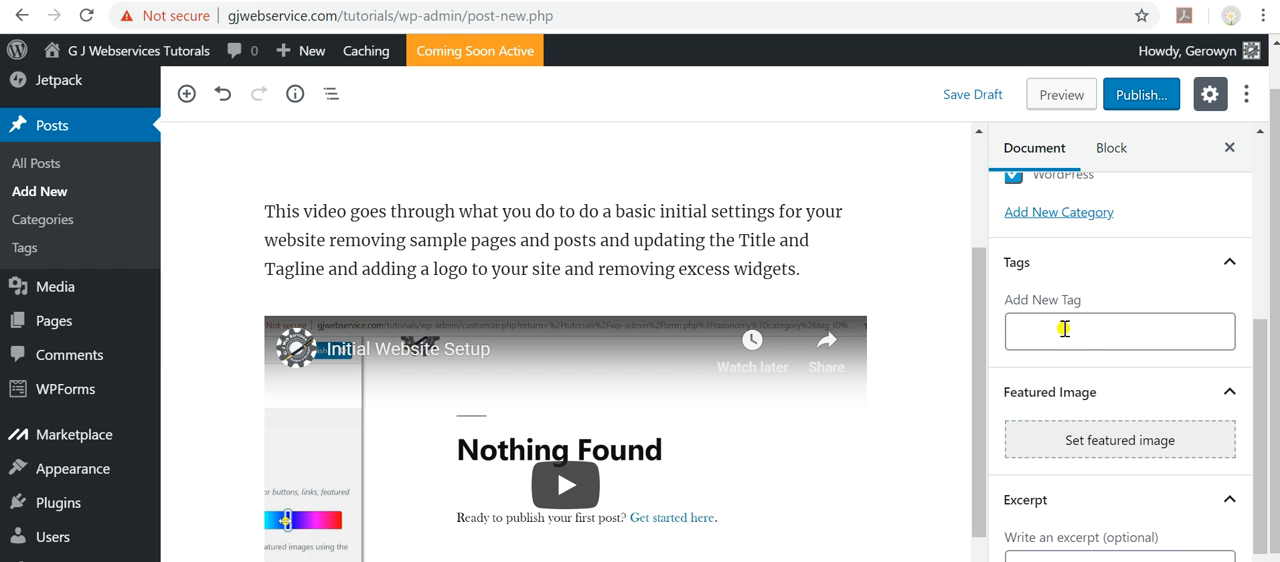
scroll(1090, 330, down, 2)
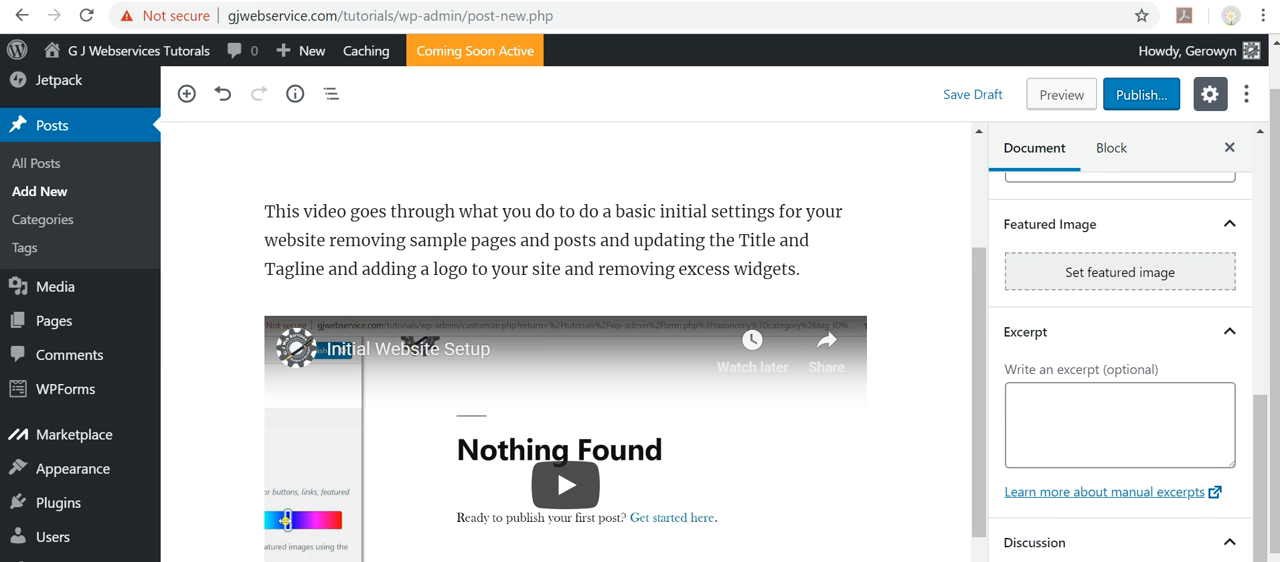
scroll(1104, 320, up, 5)
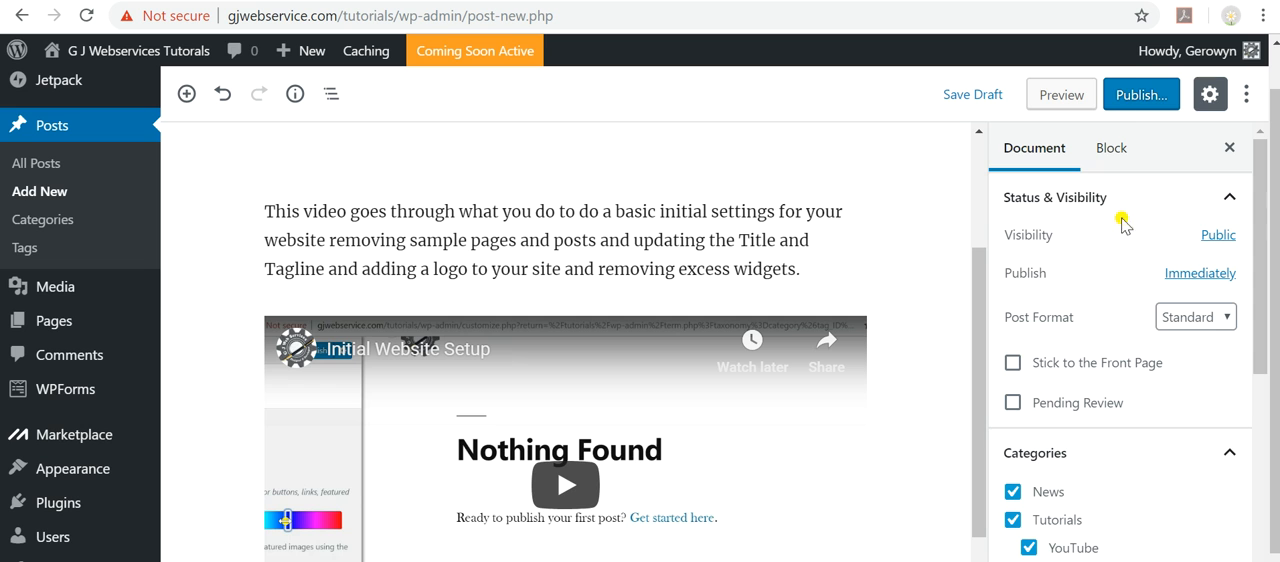
Publish the Initial Website Setup post with public visibility and immediate publishing.
click(1138, 95)
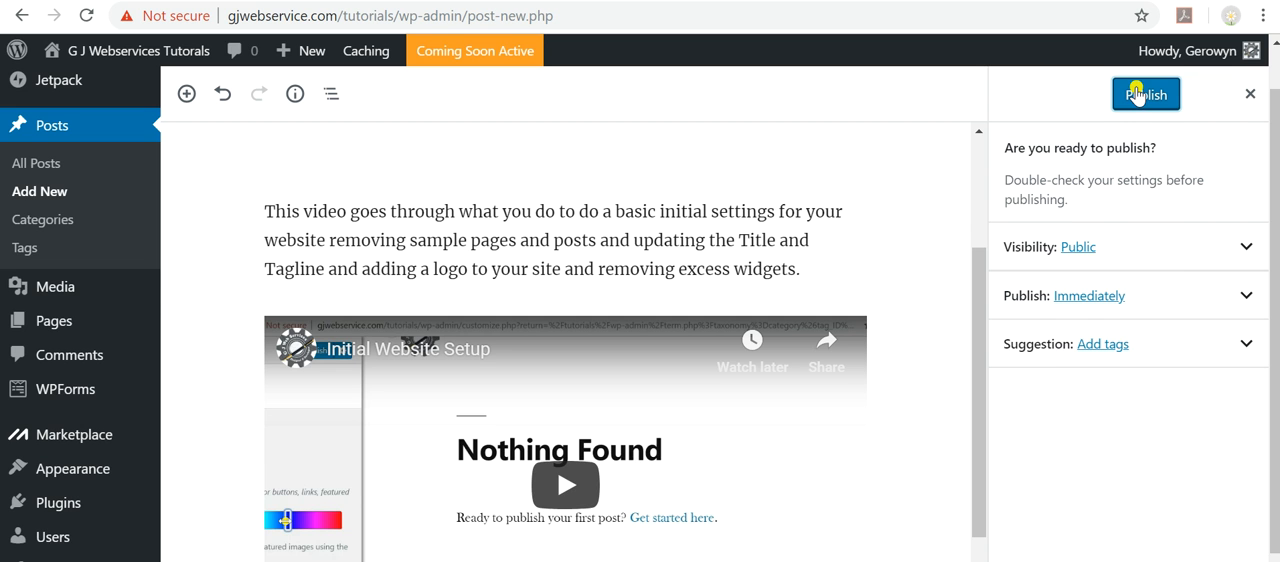
click(1146, 96)
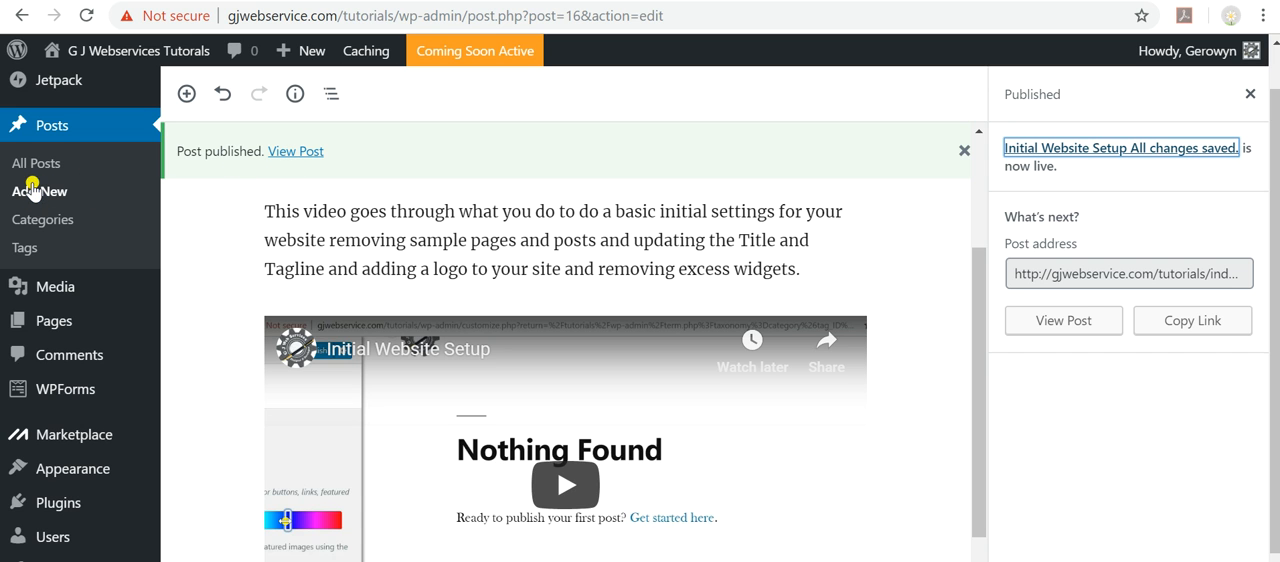
Edit the WordPress post category so its parent category is Tutorials, and save the update.
click(28, 228)
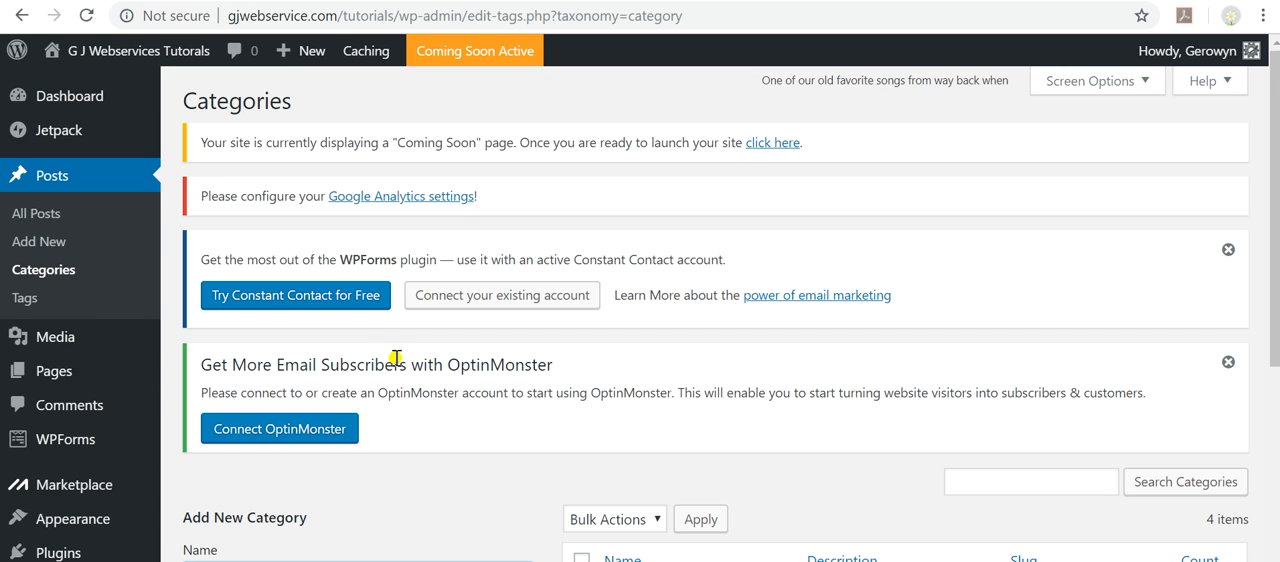
scroll(486, 390, down, 2)
scroll(486, 390, down, 4)
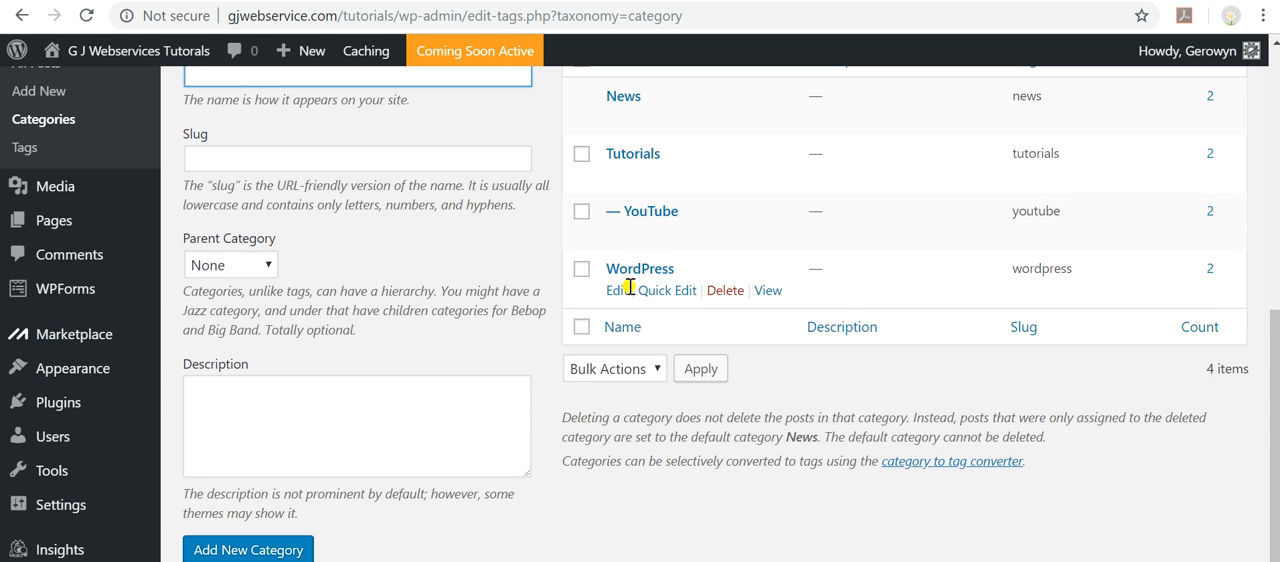
click(618, 290)
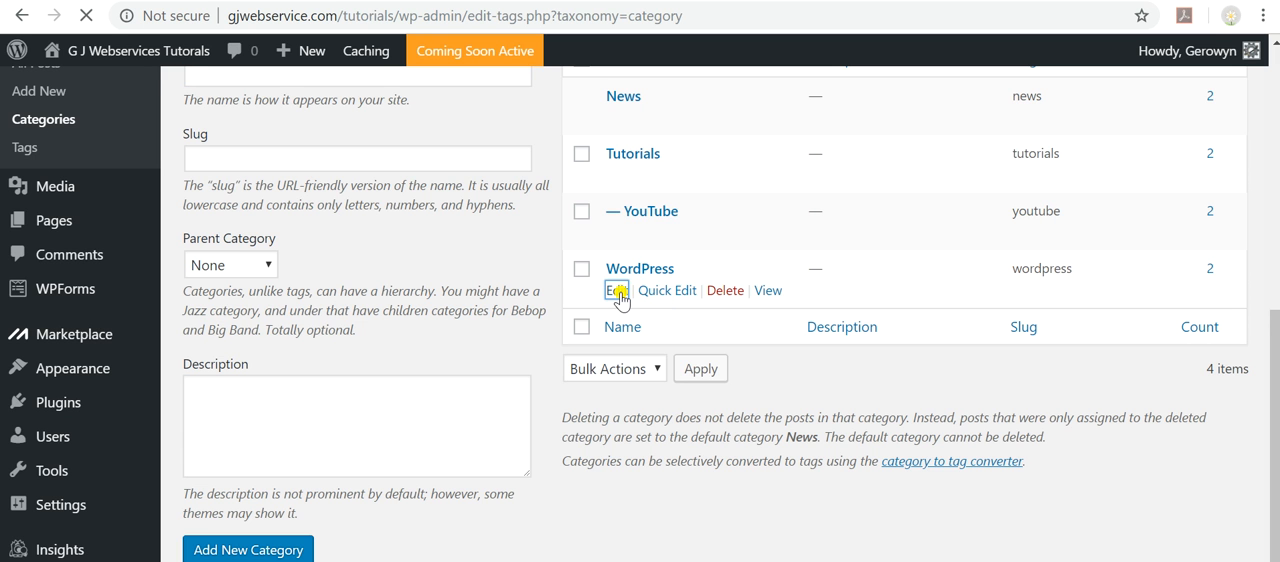
scroll(514, 403, down, 3)
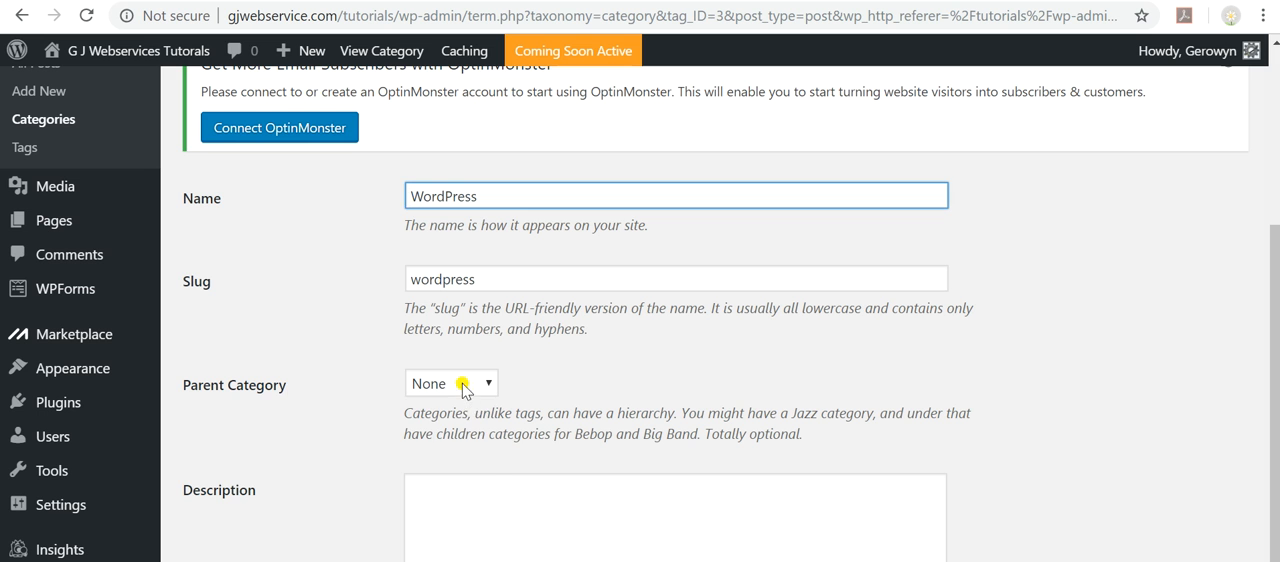
click(483, 386)
click(438, 446)
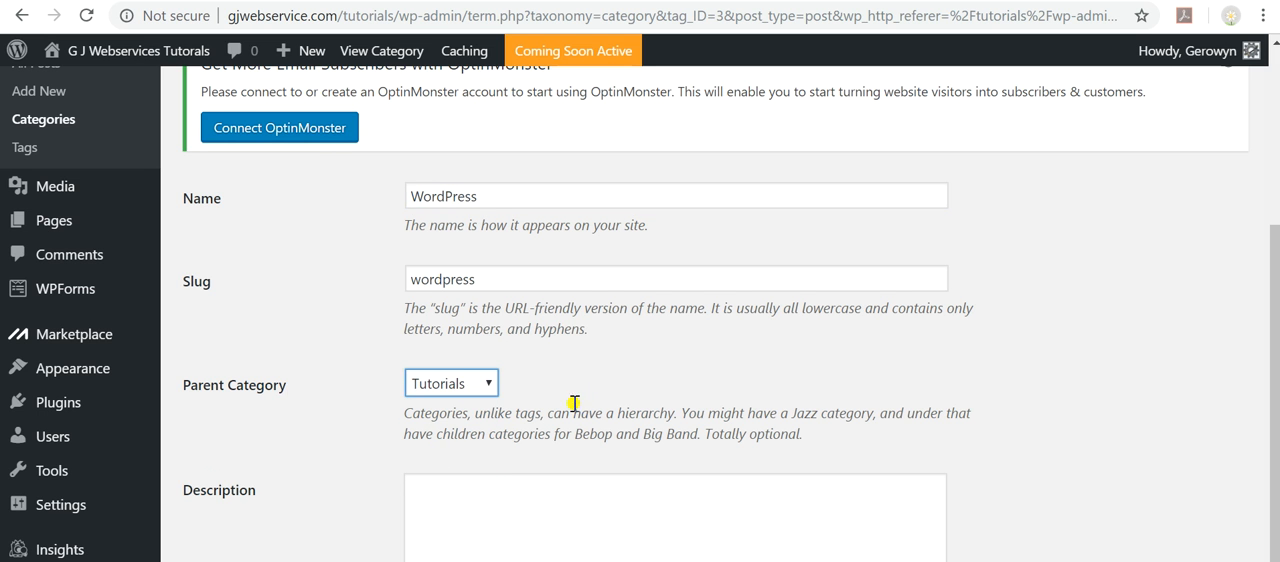
scroll(594, 390, down, 1)
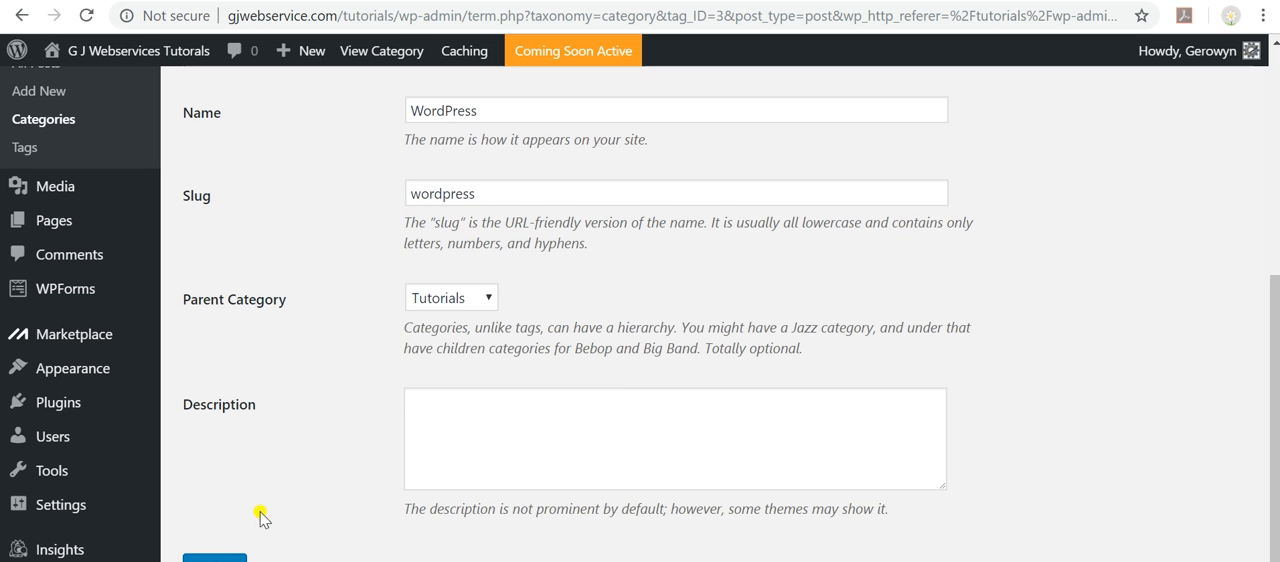
click(215, 559)
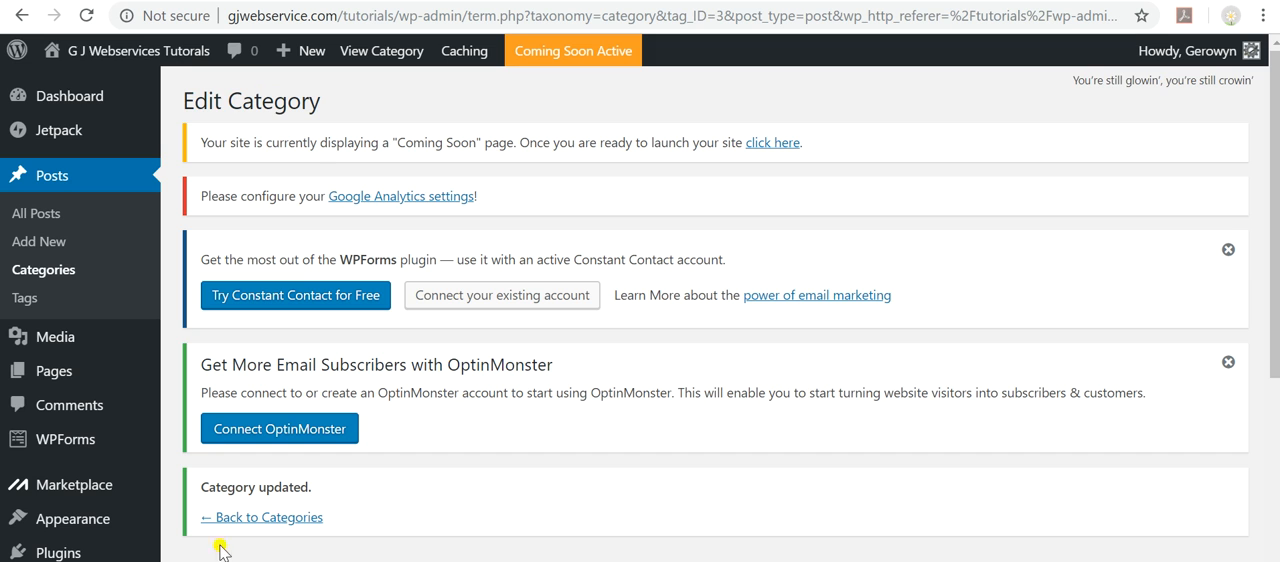
Visit the site's front page and review the header banner and both published tutorial posts.
mouse_move(134, 51)
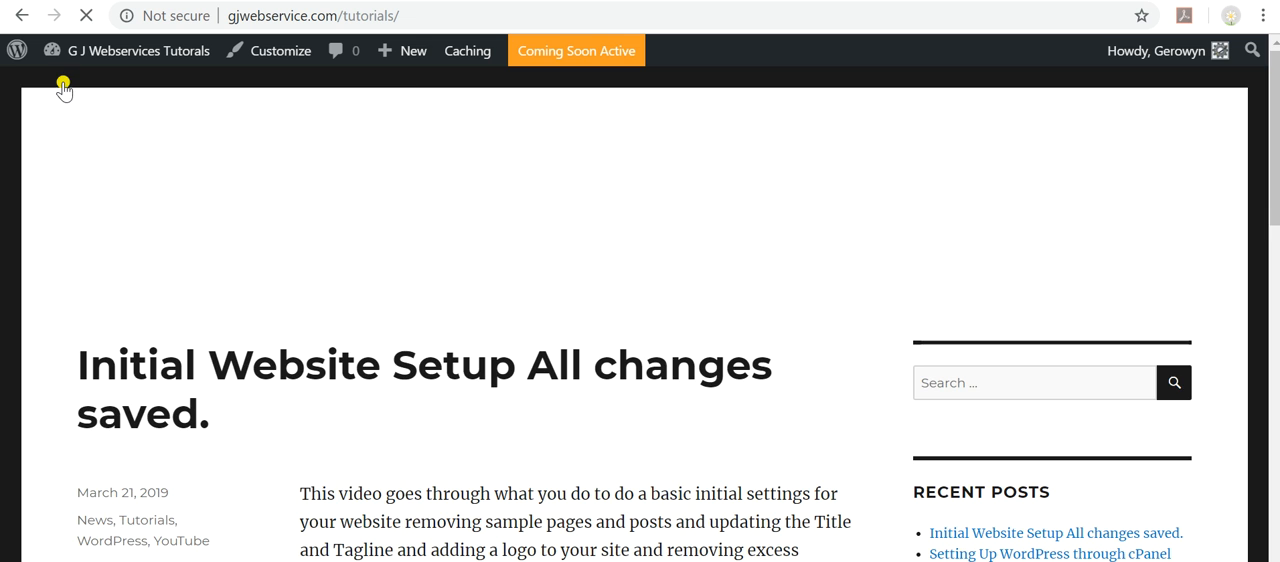
scroll(464, 233, down, 2)
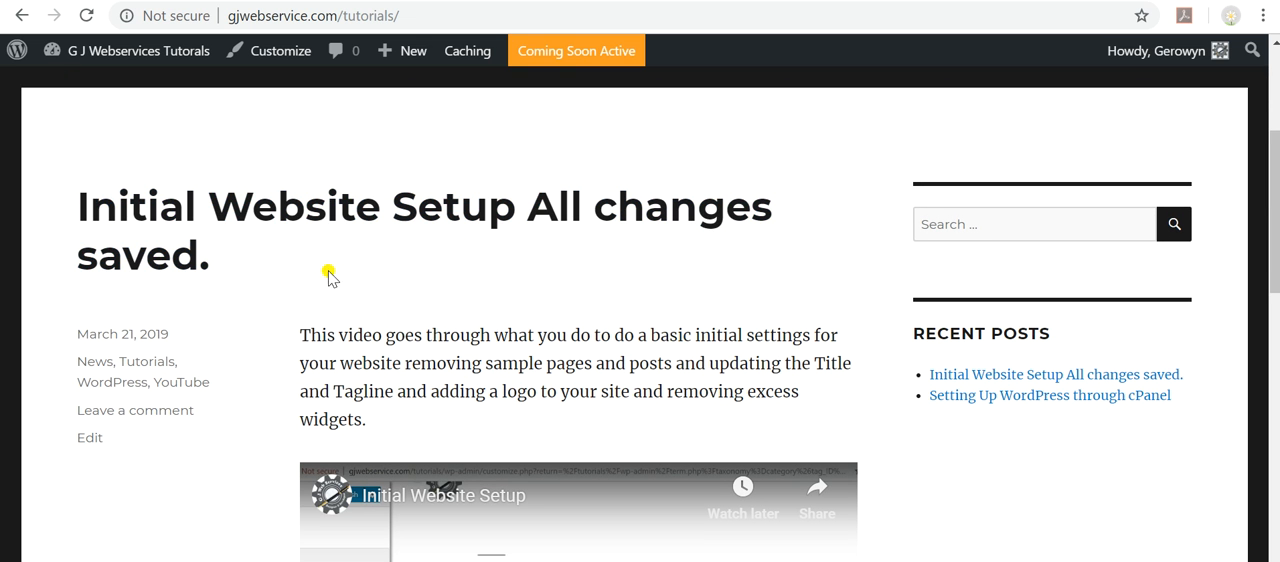
scroll(957, 486, down, 7)
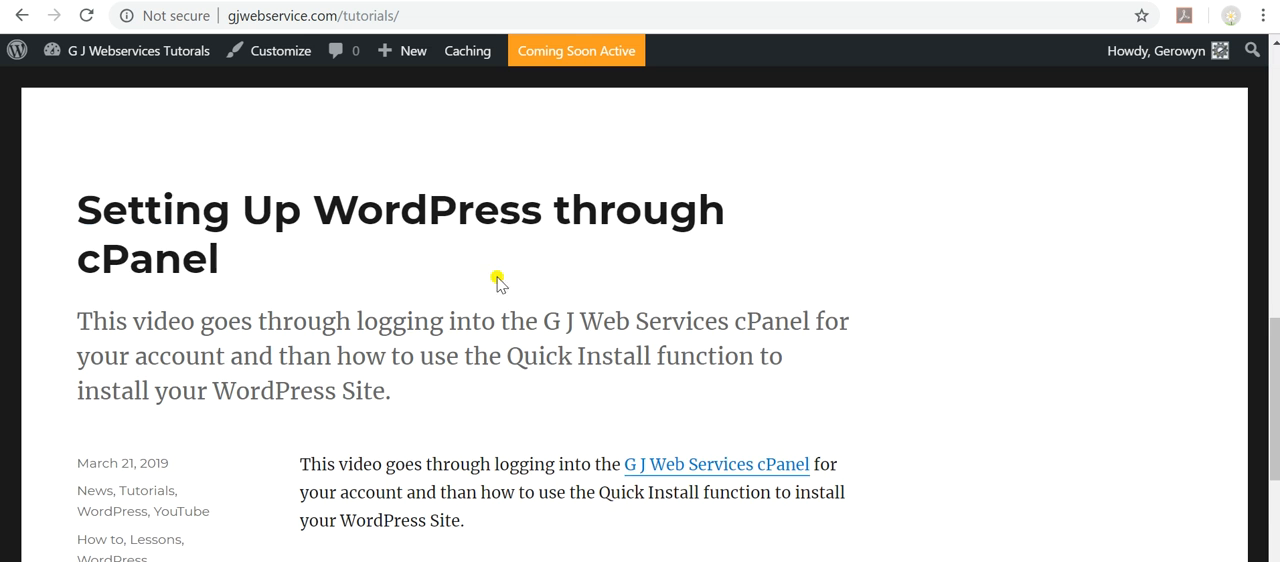
scroll(497, 283, down, 6)
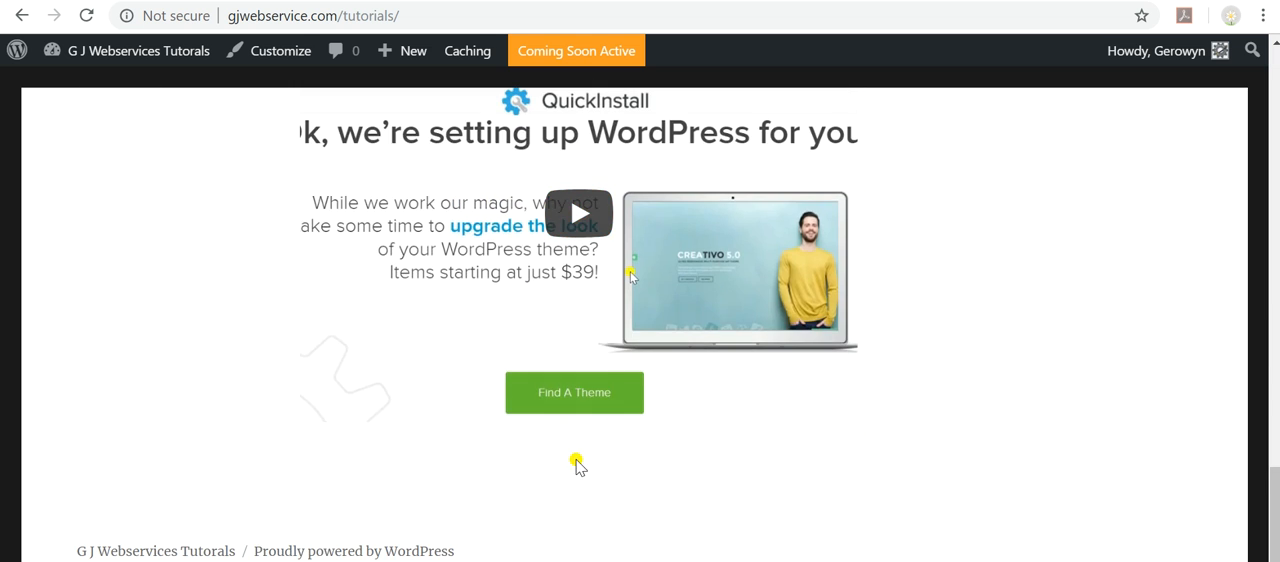
scroll(900, 380, up, 15)
scroll(957, 360, down, 3)
scroll(931, 346, up, 3)
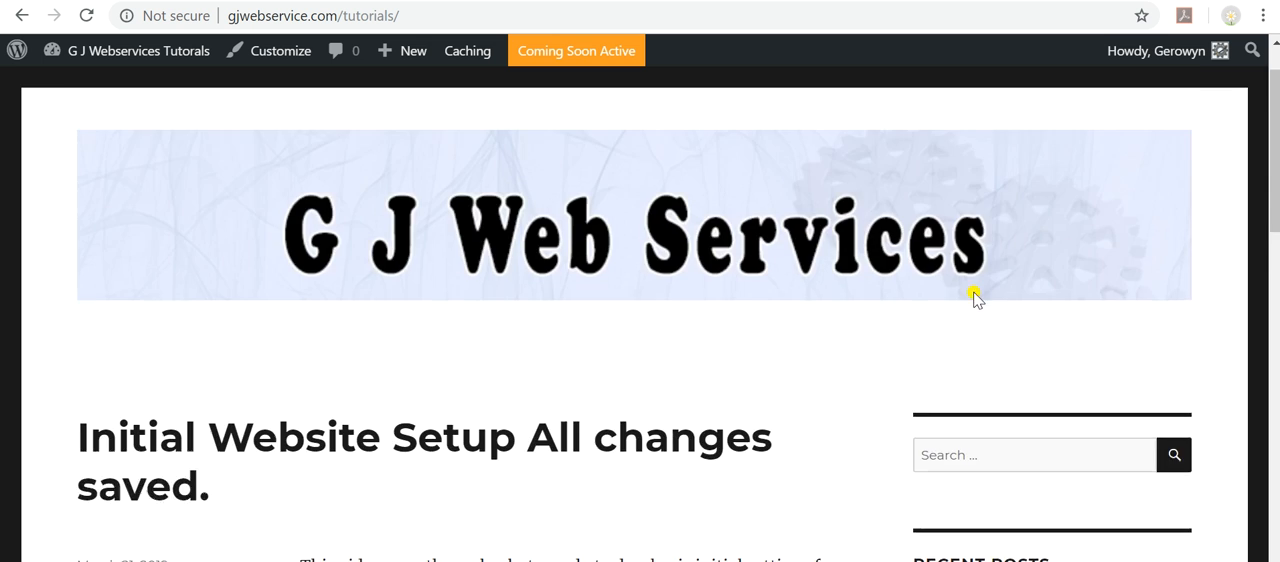
scroll(955, 302, down, 2)
scroll(528, 283, down, 2)
scroll(349, 331, up, 4)
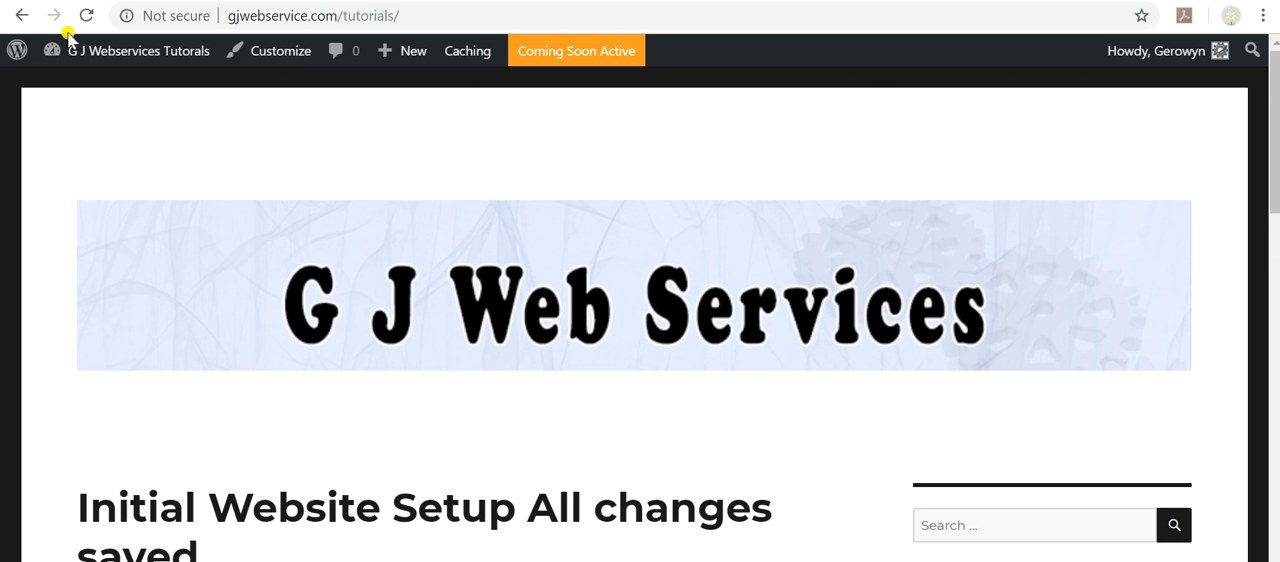
Return to the admin dashboard and launch the site from the Coming Soon notice.
mouse_move(88, 60)
scroll(350, 198, down, 2)
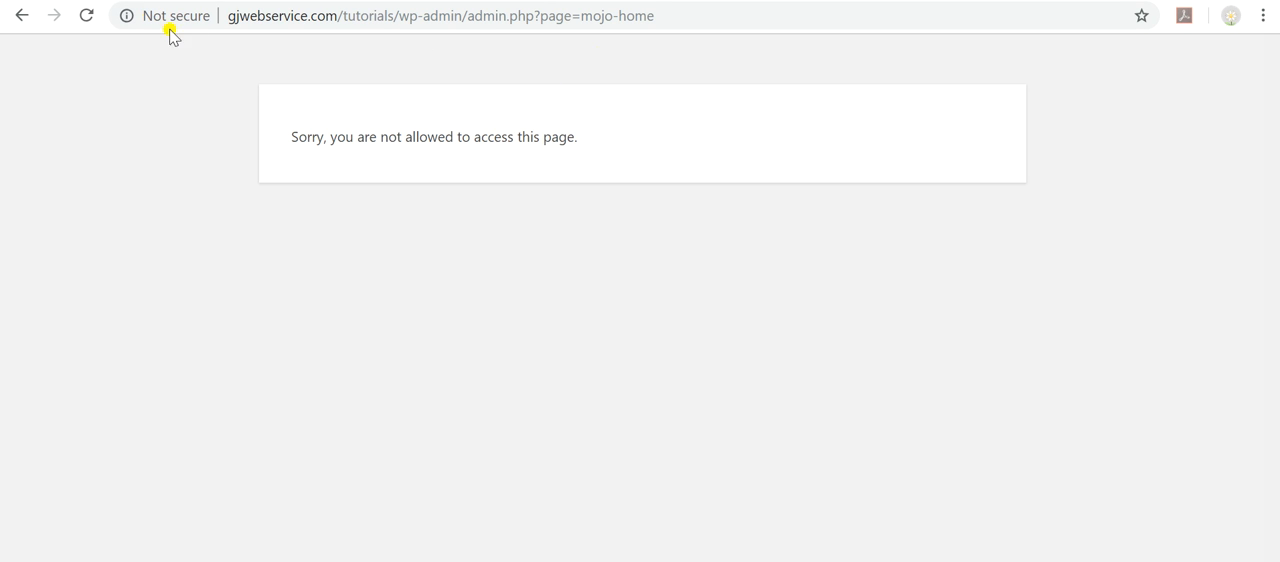
click(20, 15)
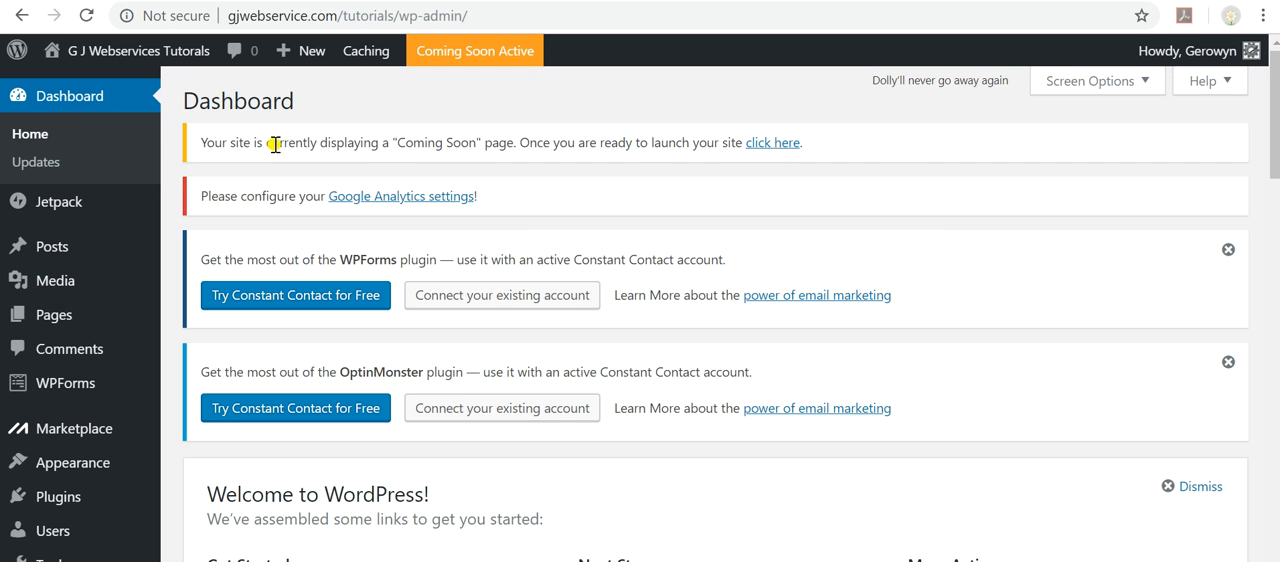
click(786, 146)
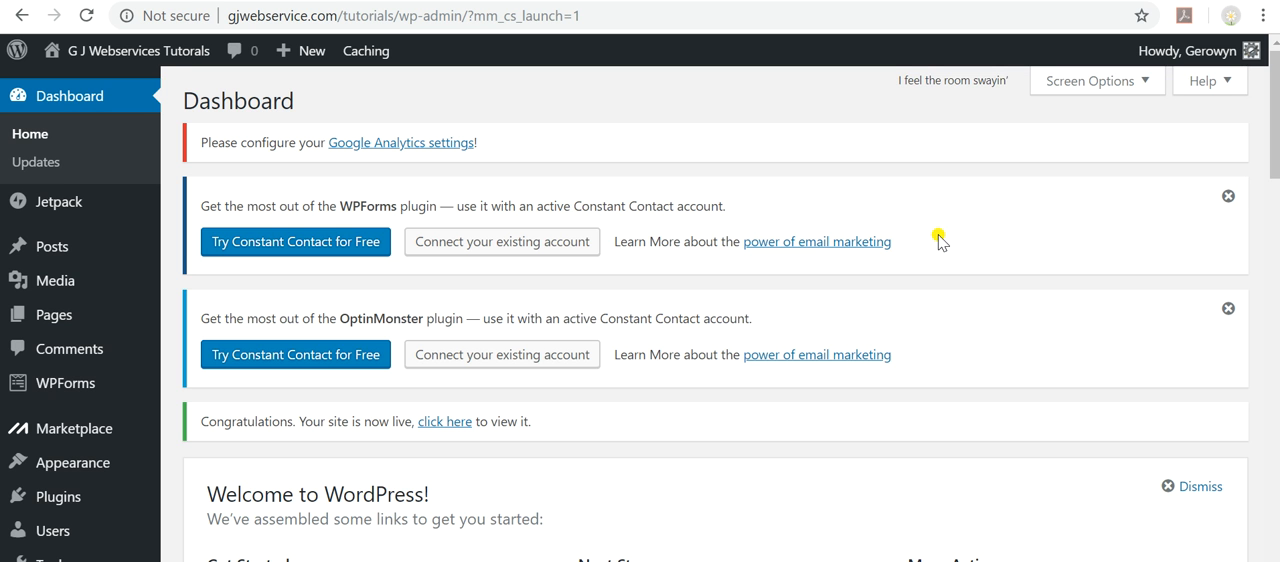
Look over the dashboard, open the launched site, and check the Initial Website Setup and Setting Up WordPress through cPanel posts.
scroll(937, 240, down, 8)
scroll(735, 290, down, 10)
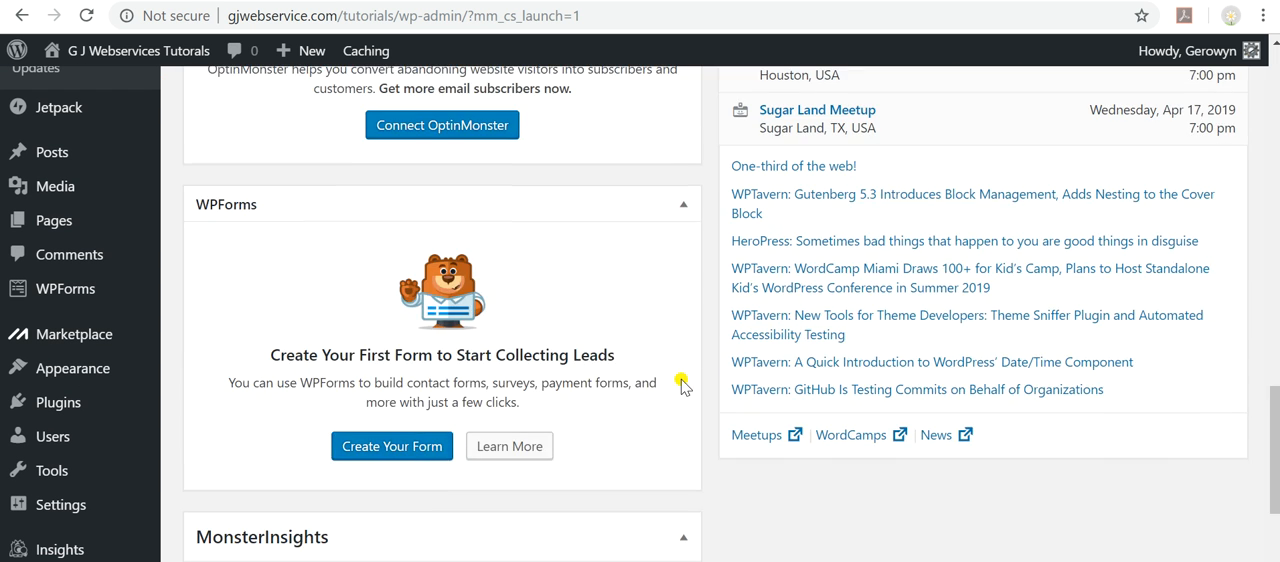
scroll(681, 386, up, 18)
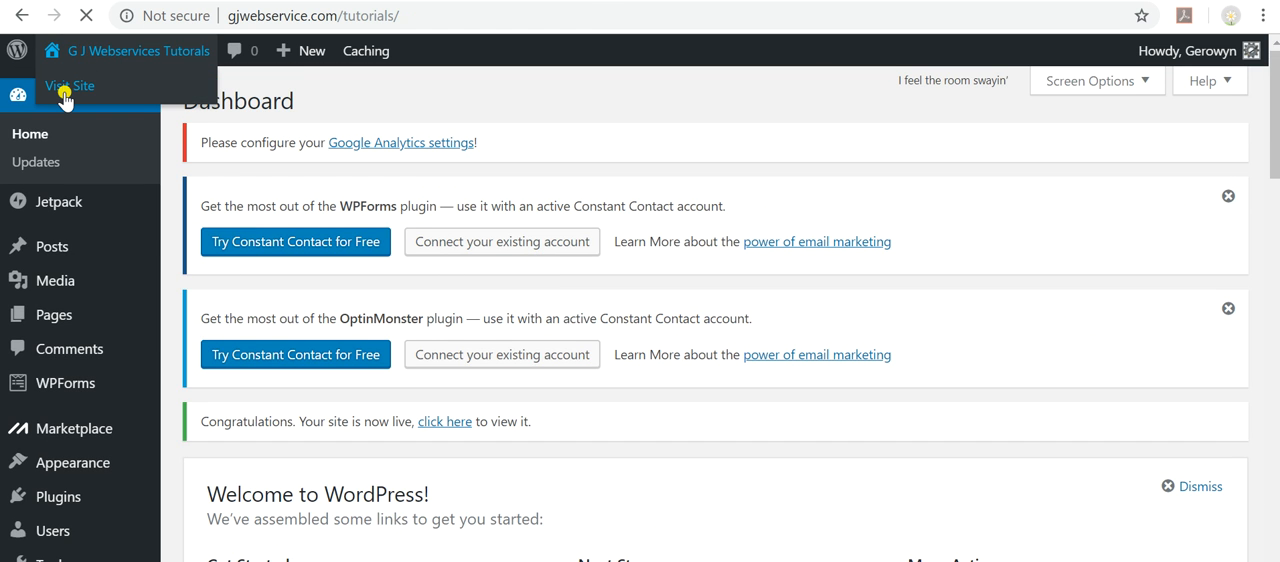
scroll(463, 297, down, 3)
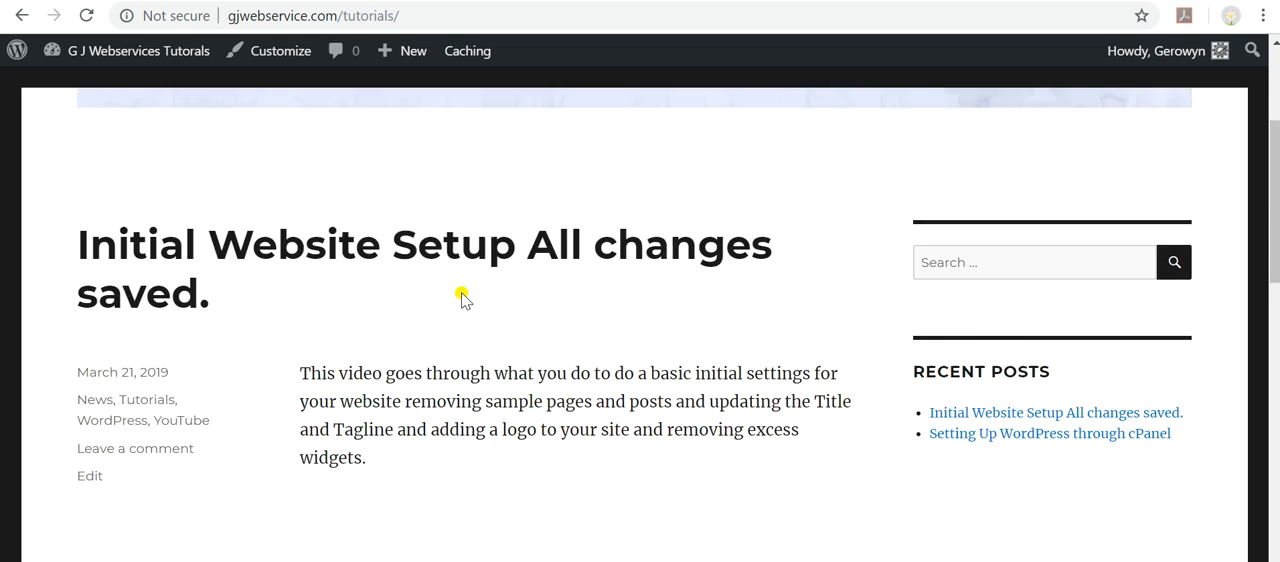
scroll(467, 299, down, 4)
scroll(257, 342, down, 2)
scroll(306, 397, down, 2)
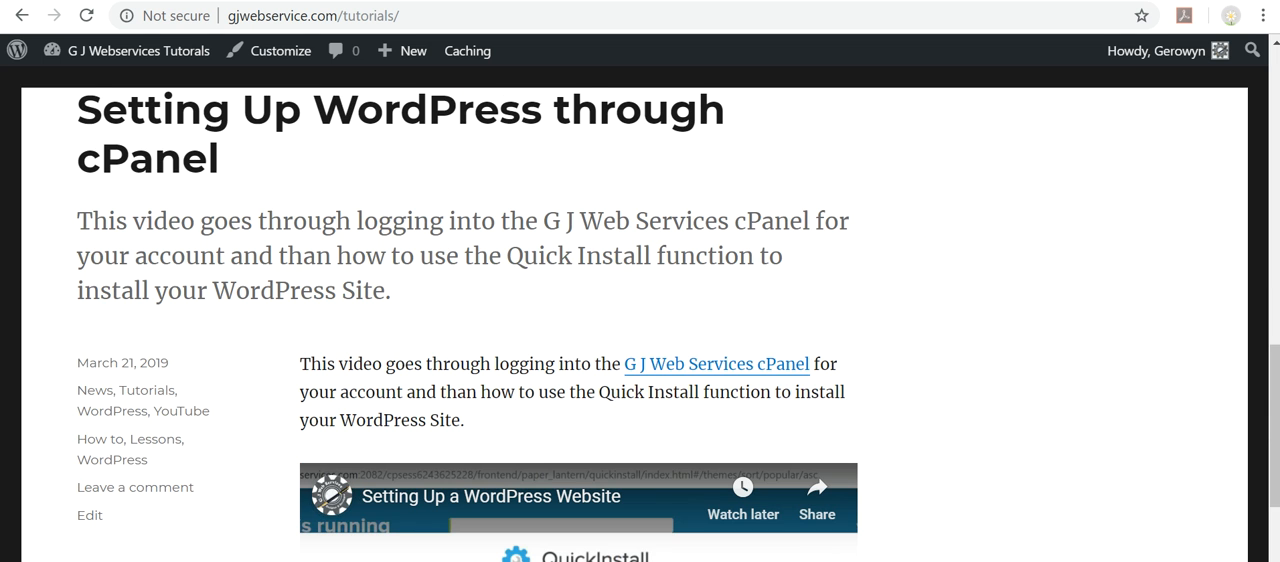